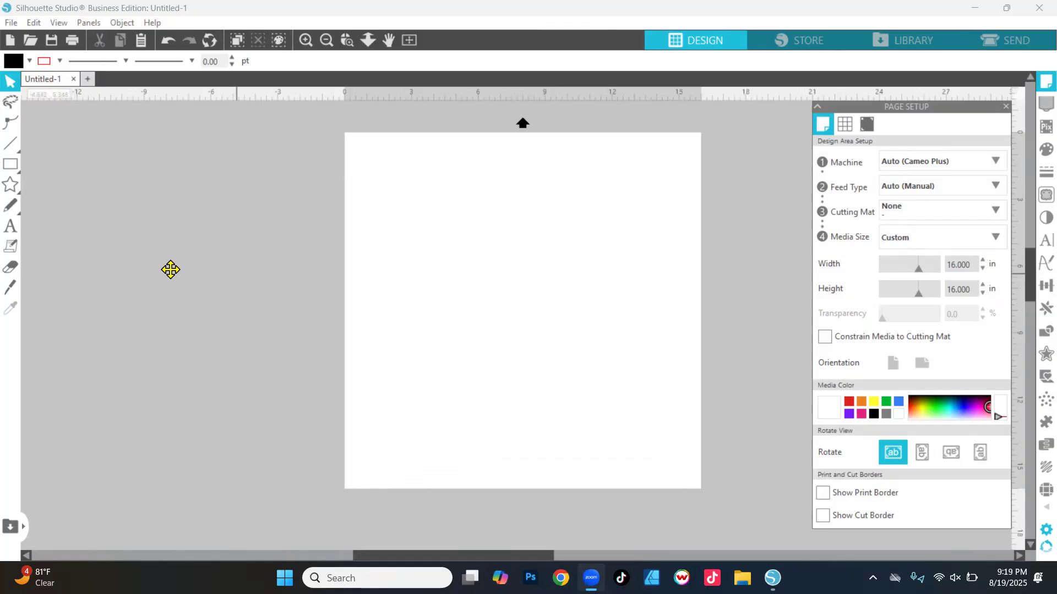
Add the text BOBCATS to the upper part of the page and enlarge it to about 13.5 in wide.
{"action": "left_click", "coordinate": [10, 226]}
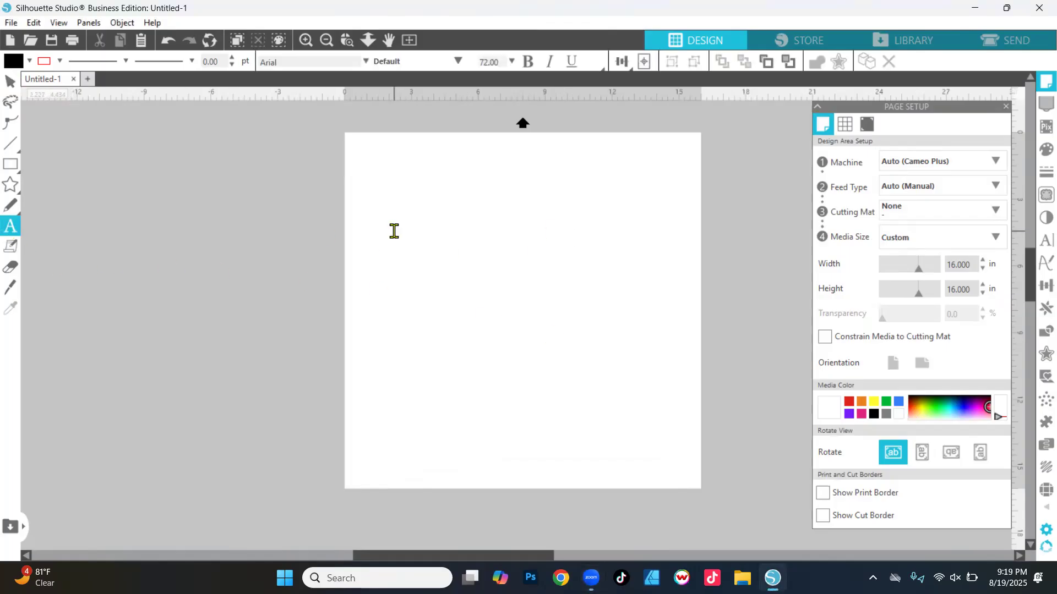
{"action": "left_click", "coordinate": [411, 237]}
{"action": "type", "text": "BOBCATS"}
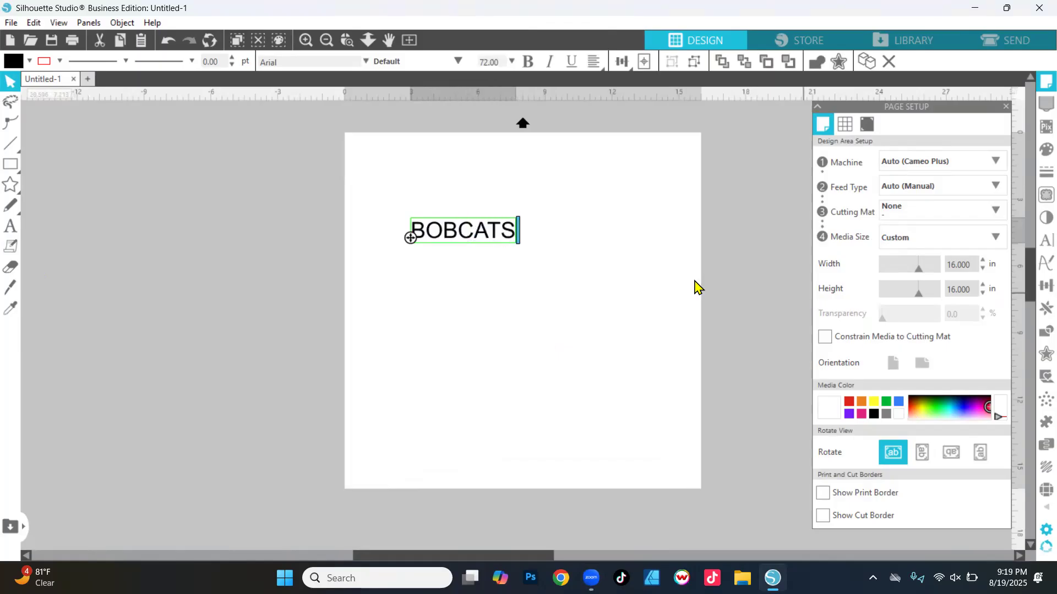
{"action": "scroll", "coordinate": [528, 262], "scroll_direction": "up", "scroll_amount": 1}
{"action": "left_click", "coordinate": [10, 83]}
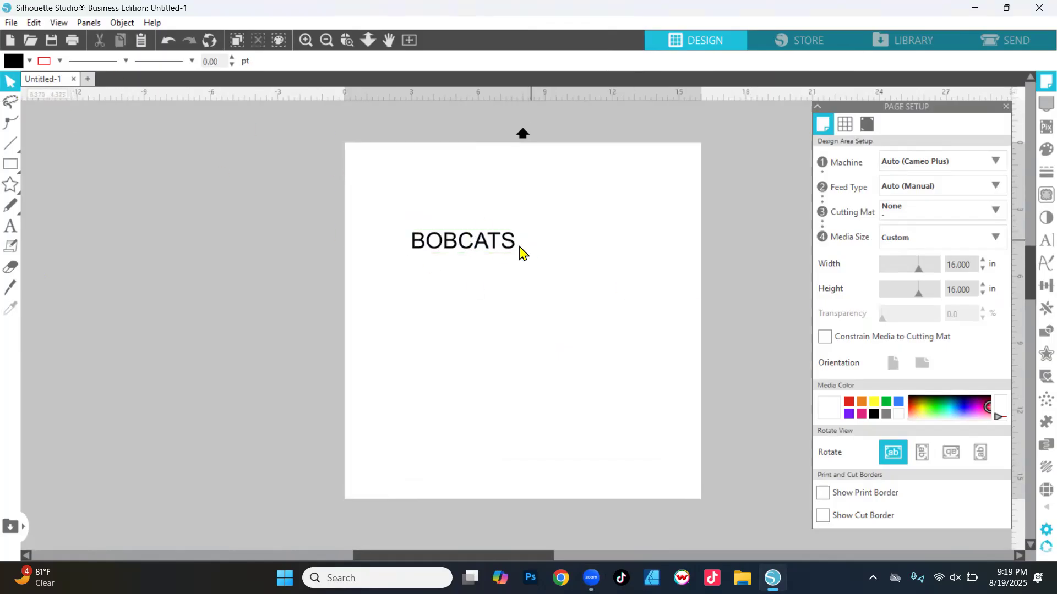
{"action": "left_click", "coordinate": [517, 257]}
{"action": "left_click_drag", "start_coordinate": [534, 281], "coordinate": [691, 412]}
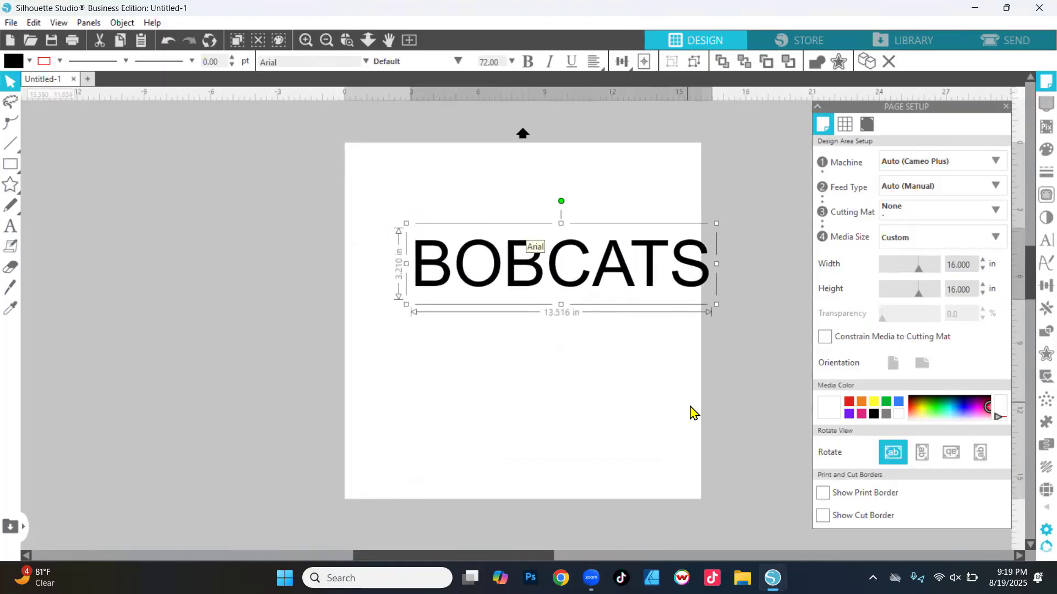
Change the BOBCATS text's font to Bouncy Block Serif.
{"action": "left_click", "coordinate": [366, 61]}
{"action": "scroll", "coordinate": [324, 230], "scroll_direction": "up", "scroll_amount": 3}
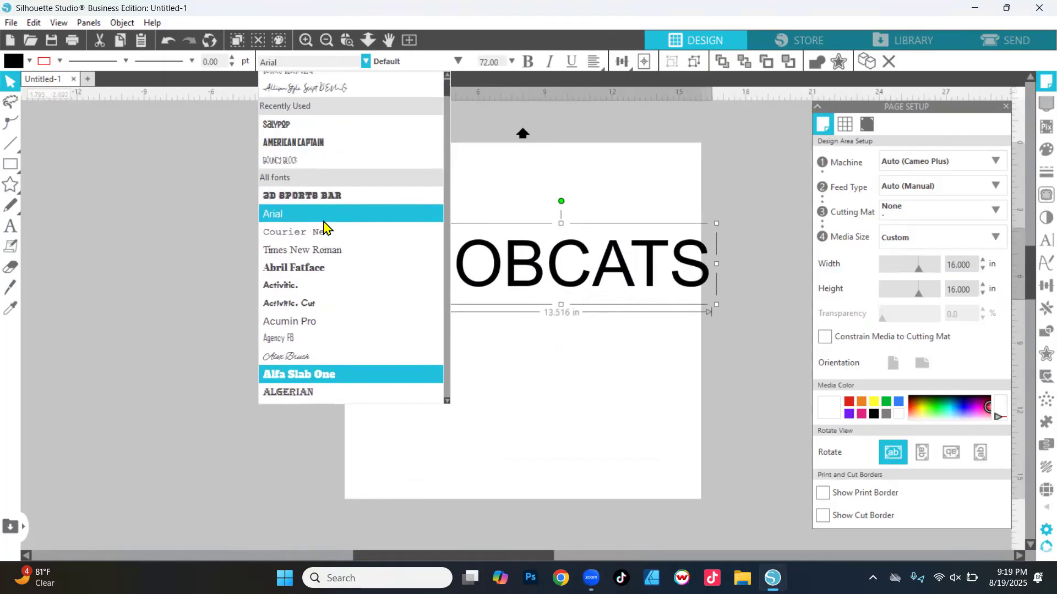
{"action": "scroll", "coordinate": [316, 115], "scroll_direction": "up", "scroll_amount": 1}
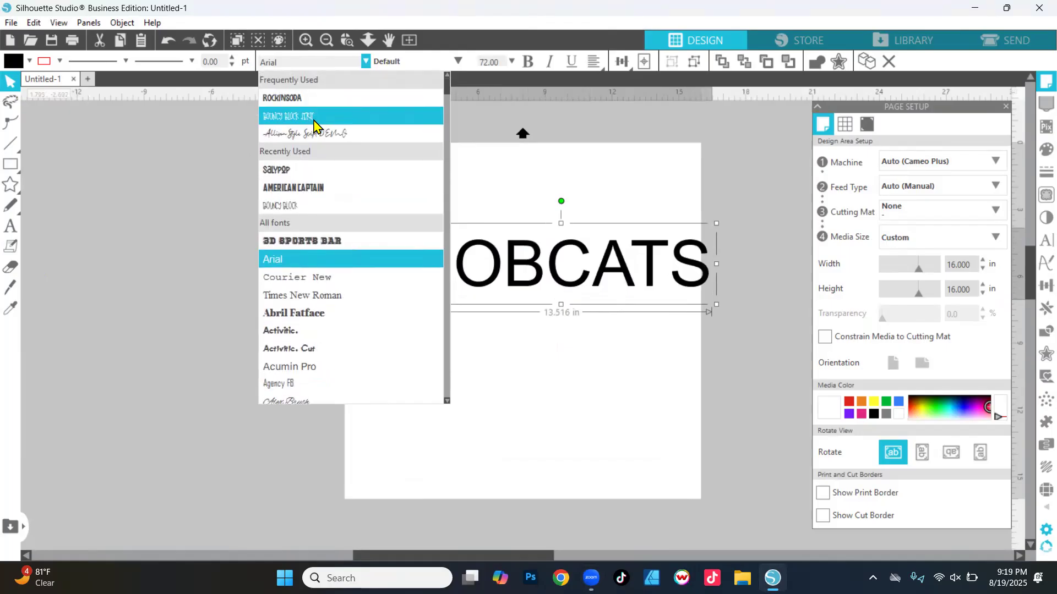
{"action": "left_click", "coordinate": [314, 118]}
Resize the BOBCATS text to about 13.97 in wide and center it horizontally by eye on the page.
{"action": "left_click_drag", "start_coordinate": [552, 309], "coordinate": [739, 457]}
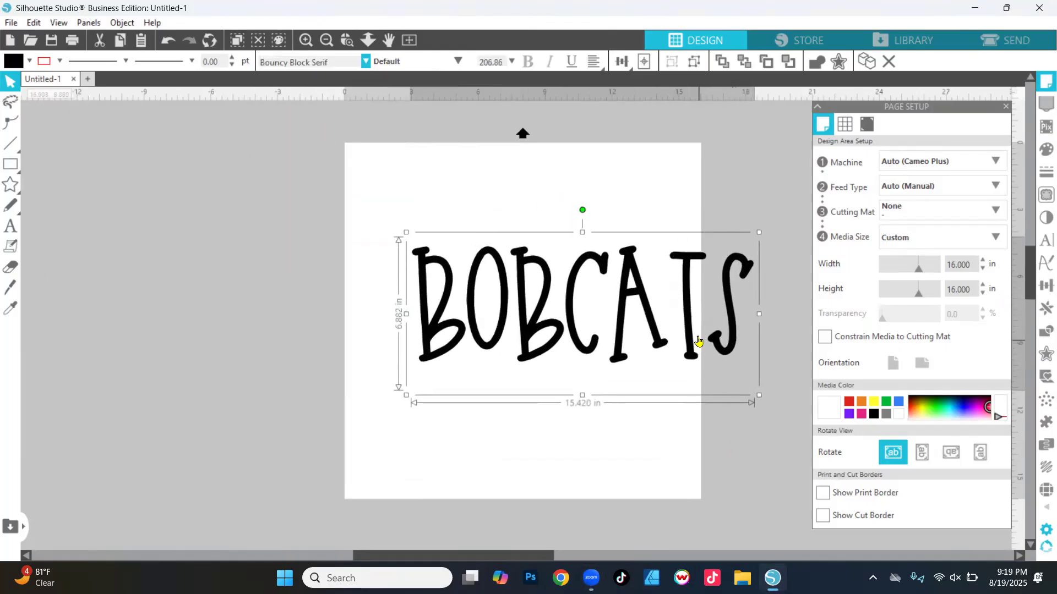
{"action": "left_click_drag", "start_coordinate": [693, 345], "coordinate": [629, 328]}
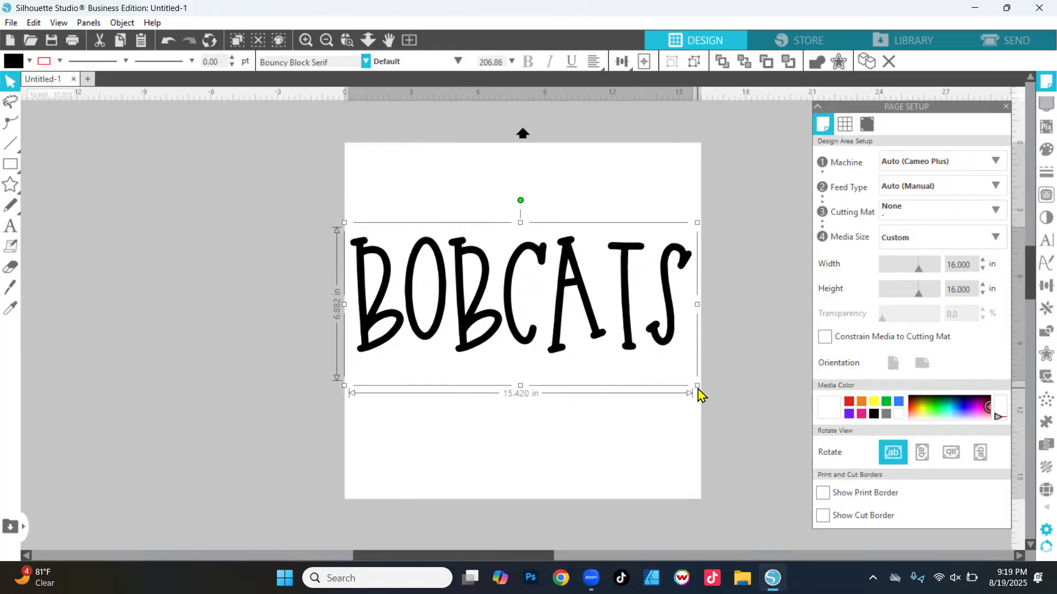
{"action": "left_click_drag", "start_coordinate": [698, 387], "coordinate": [672, 359]}
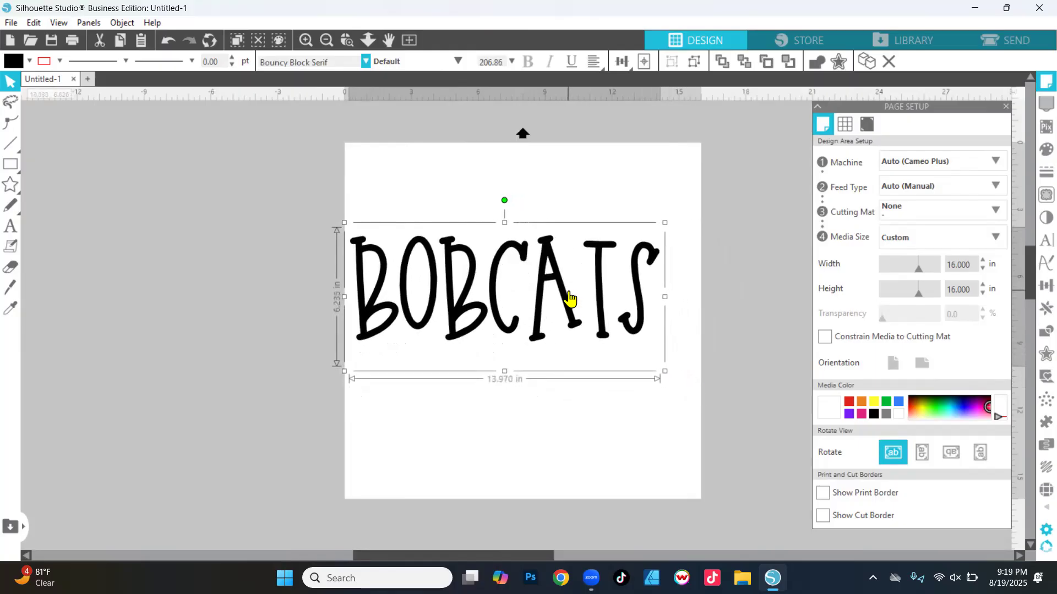
{"action": "left_click_drag", "start_coordinate": [568, 300], "coordinate": [591, 313]}
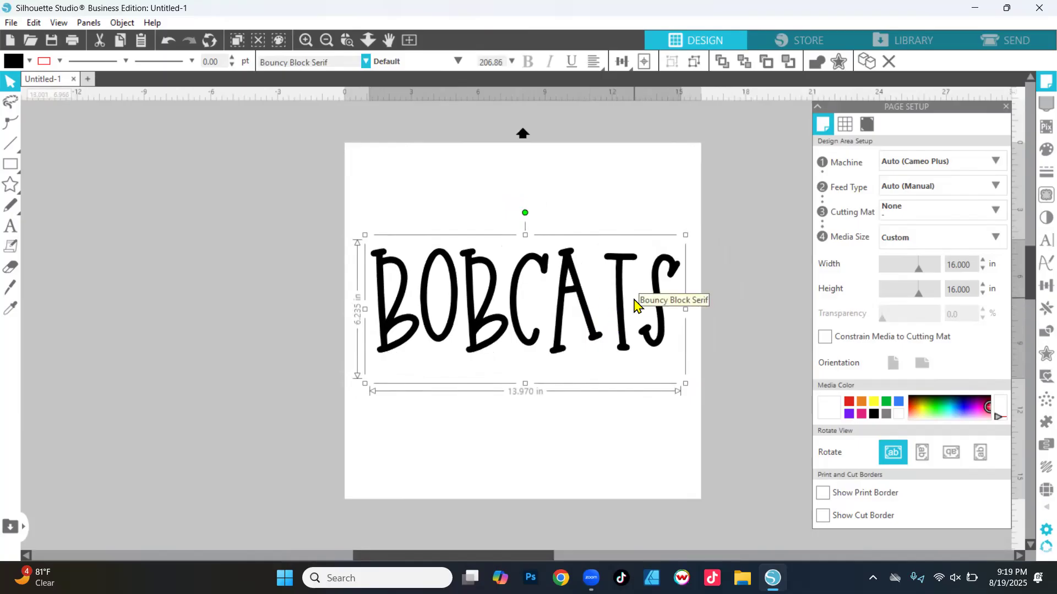
Create an outward offset of the BOBCATS text at a distance of 0.155 in with rounded corners.
{"action": "scroll", "coordinate": [526, 318], "scroll_direction": "up", "scroll_amount": 3}
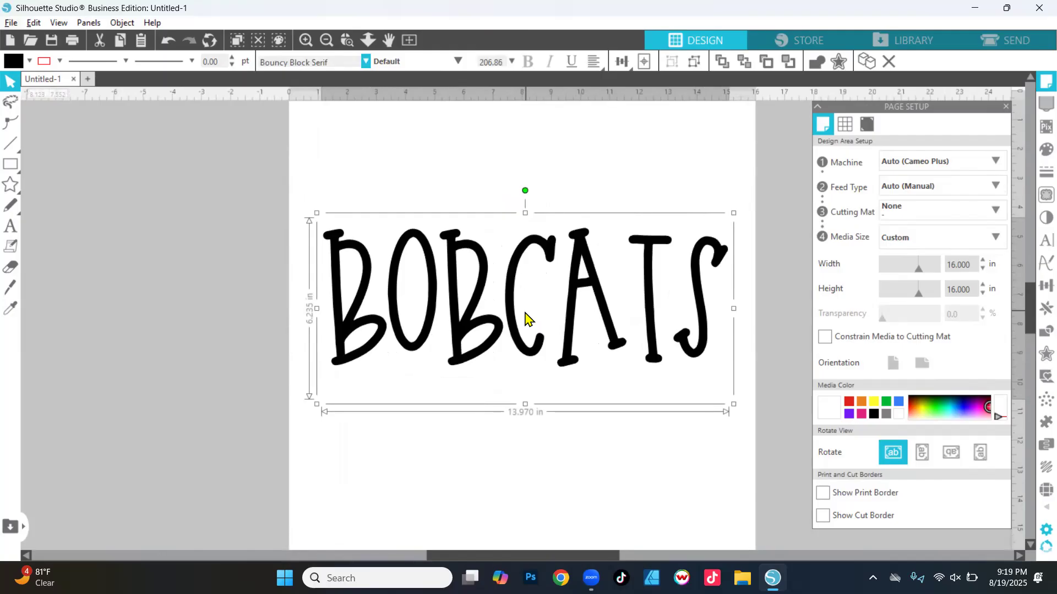
{"action": "left_click", "coordinate": [1035, 357]}
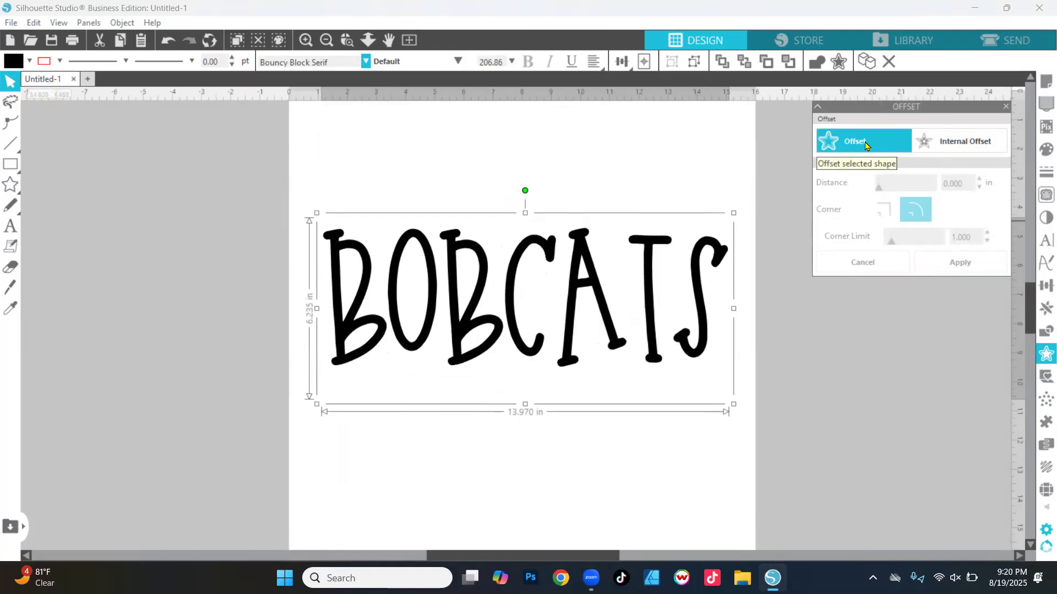
{"action": "left_click", "coordinate": [865, 145]}
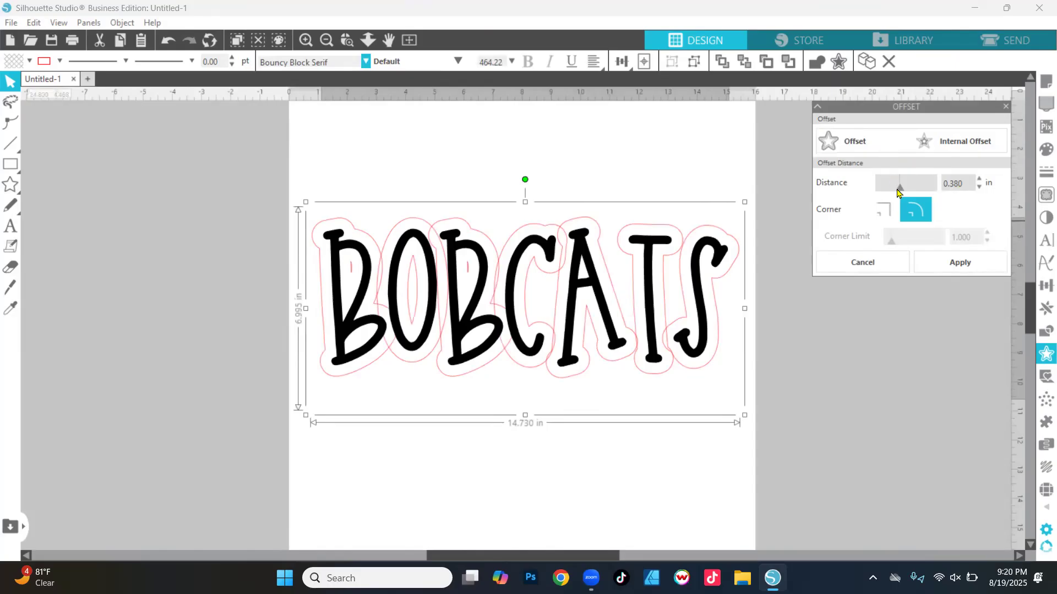
{"action": "left_click_drag", "start_coordinate": [902, 194], "coordinate": [889, 195]}
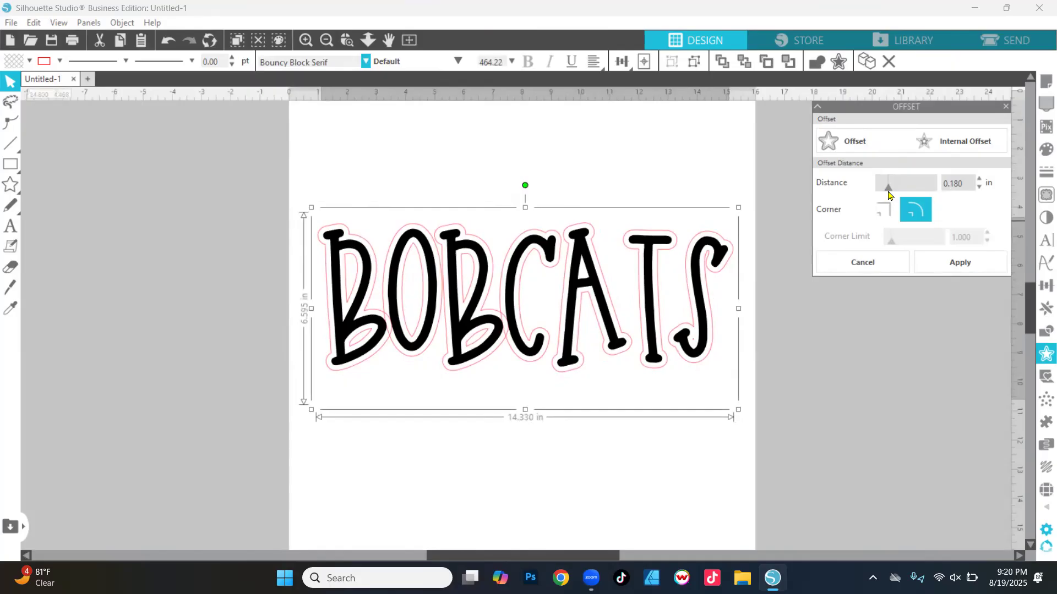
{"action": "left_click_drag", "start_coordinate": [888, 195], "coordinate": [888, 195]}
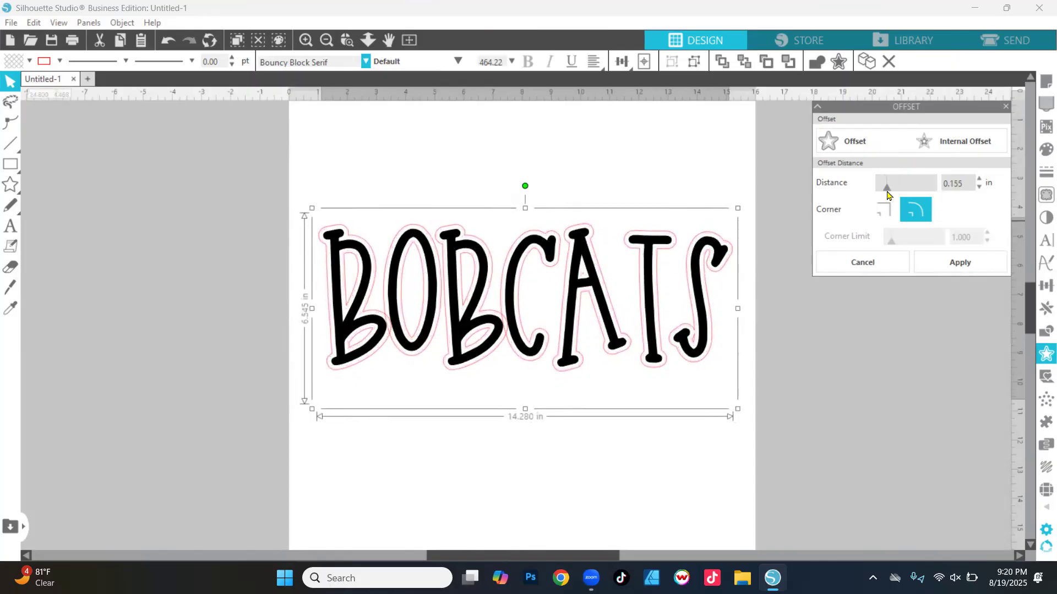
{"action": "left_click", "coordinate": [954, 263]}
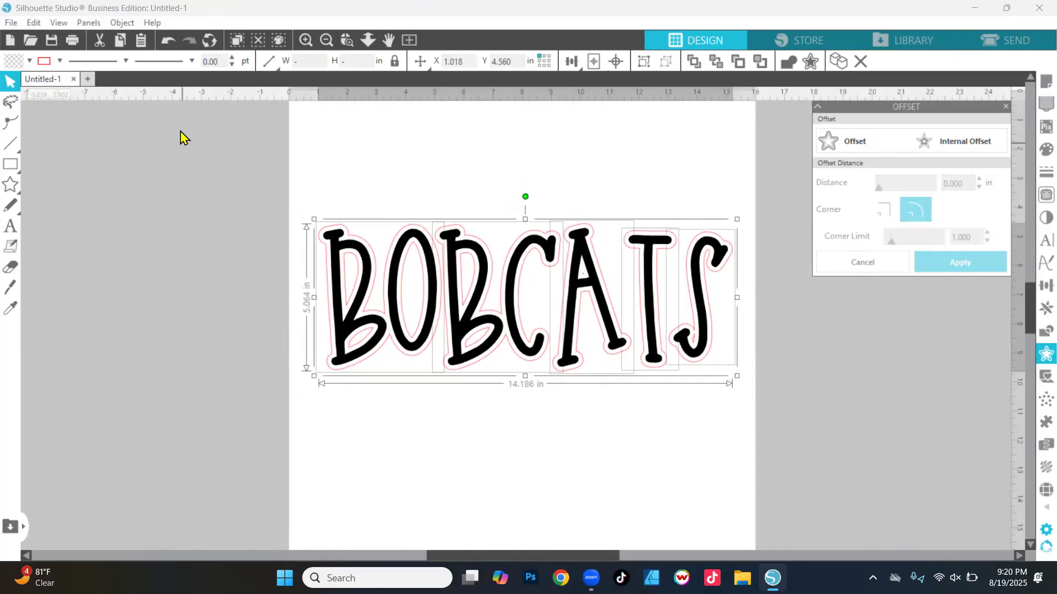
Fill the offset shapes around the letters with white and change their outline color to white.
{"action": "left_click", "coordinate": [29, 60]}
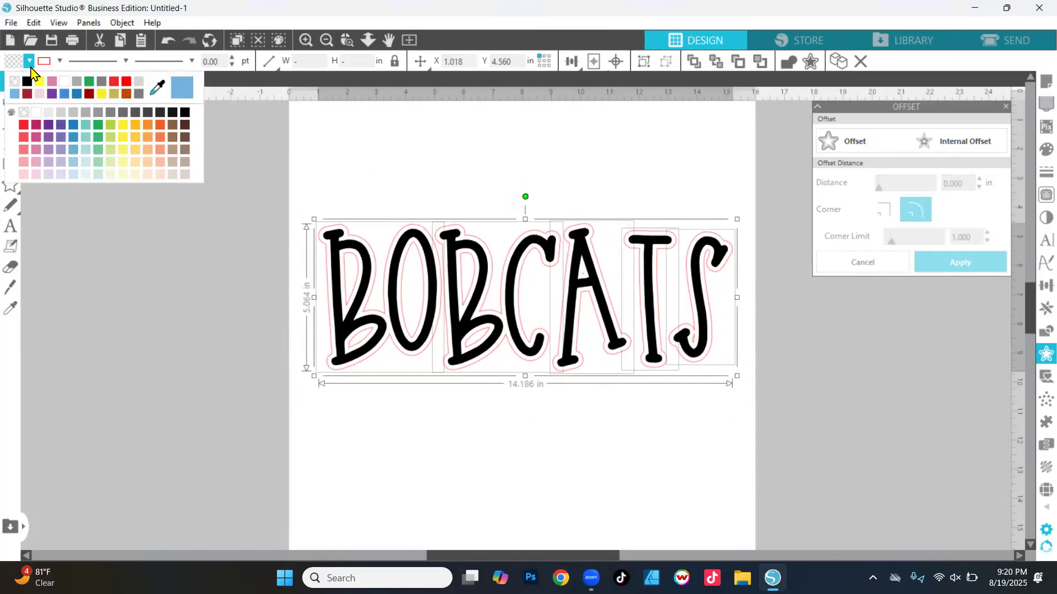
{"action": "left_click", "coordinate": [64, 84]}
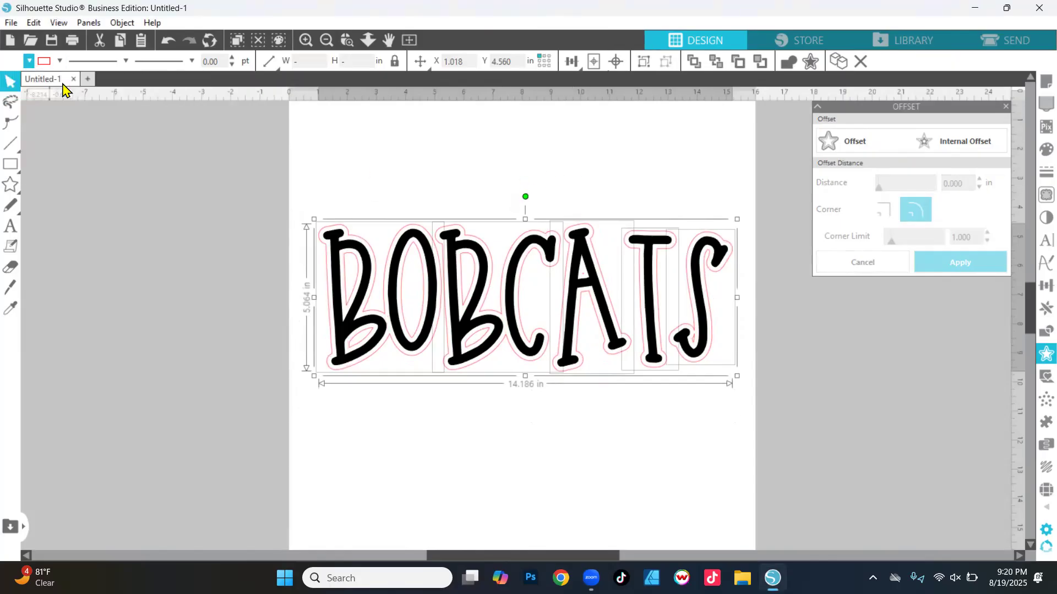
{"action": "left_click", "coordinate": [60, 60]}
{"action": "left_click", "coordinate": [56, 82]}
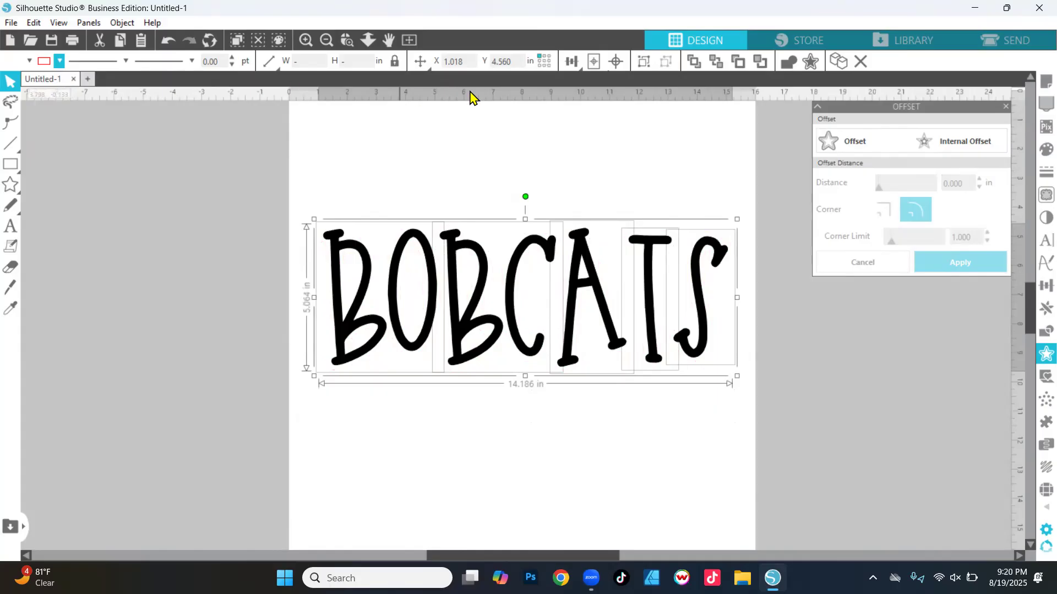
Make the white offset shapes a compound path and create a 0.250 in outward offset around it with rounded corners.
{"action": "left_click", "coordinate": [1034, 335]}
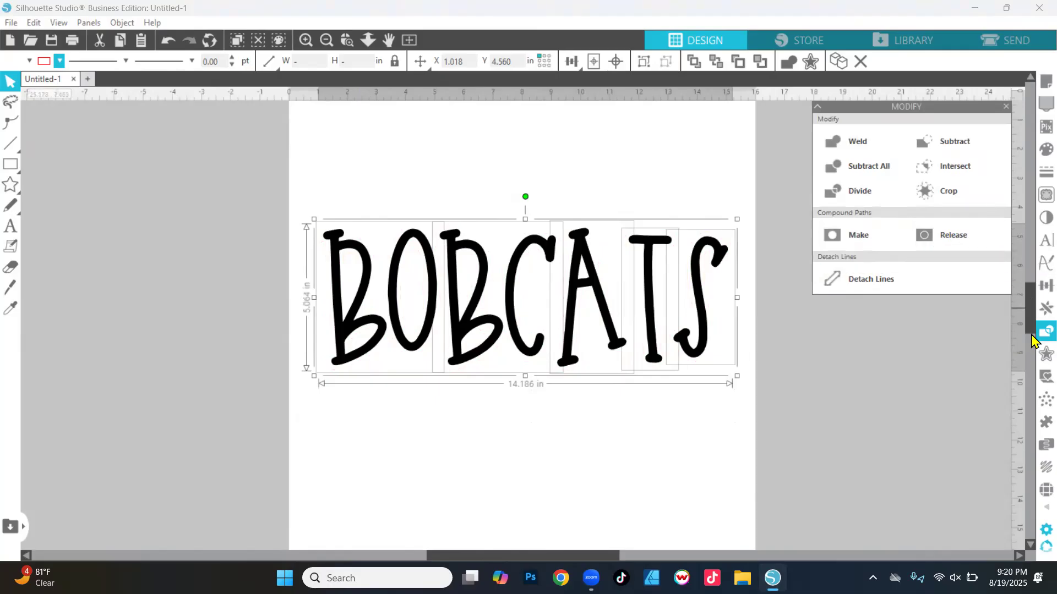
{"action": "left_click", "coordinate": [861, 237]}
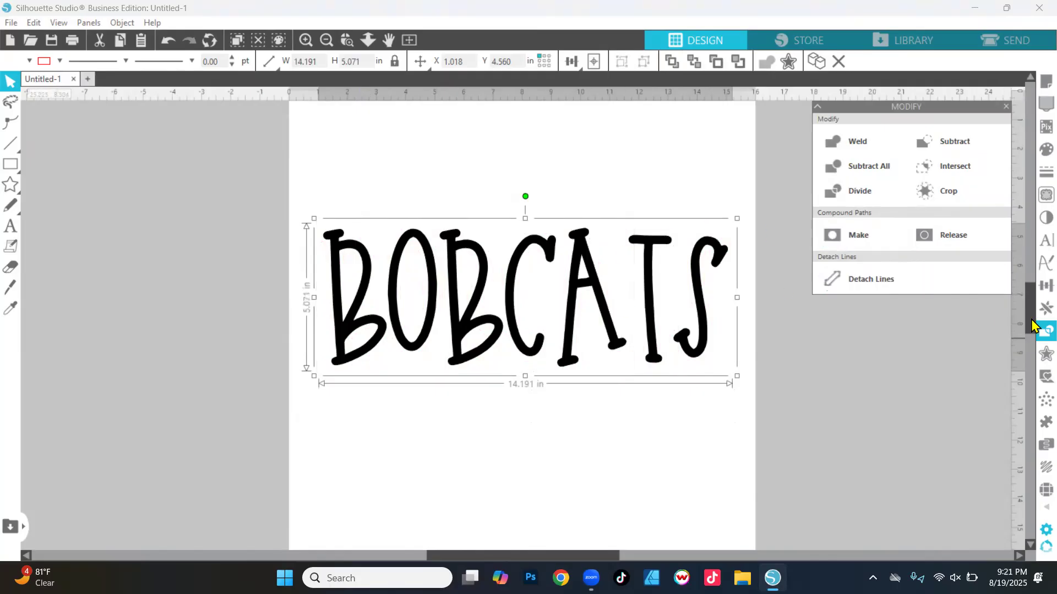
{"action": "left_click", "coordinate": [1032, 357]}
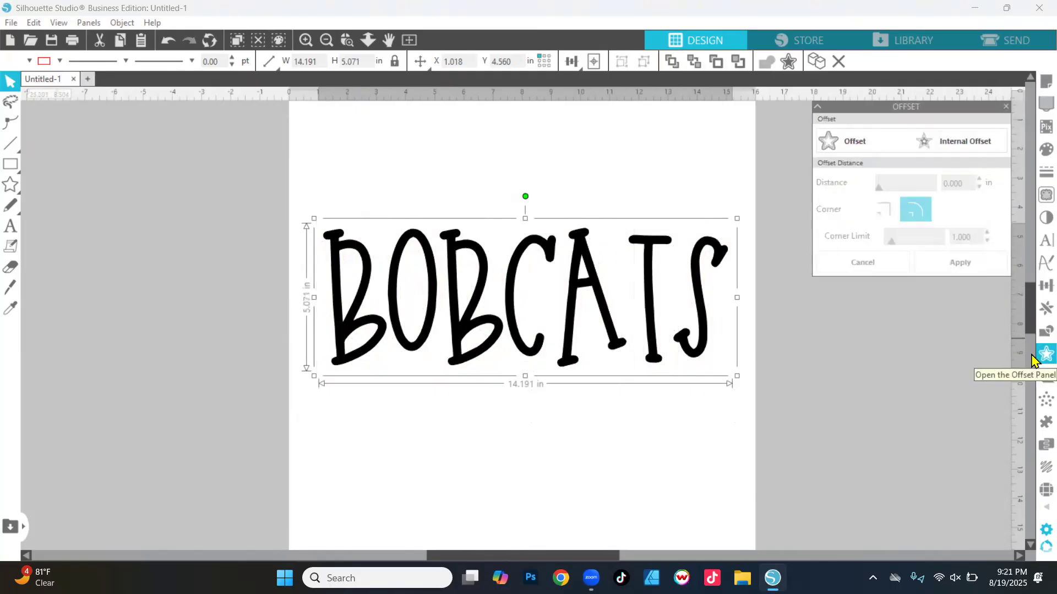
{"action": "left_click", "coordinate": [871, 146]}
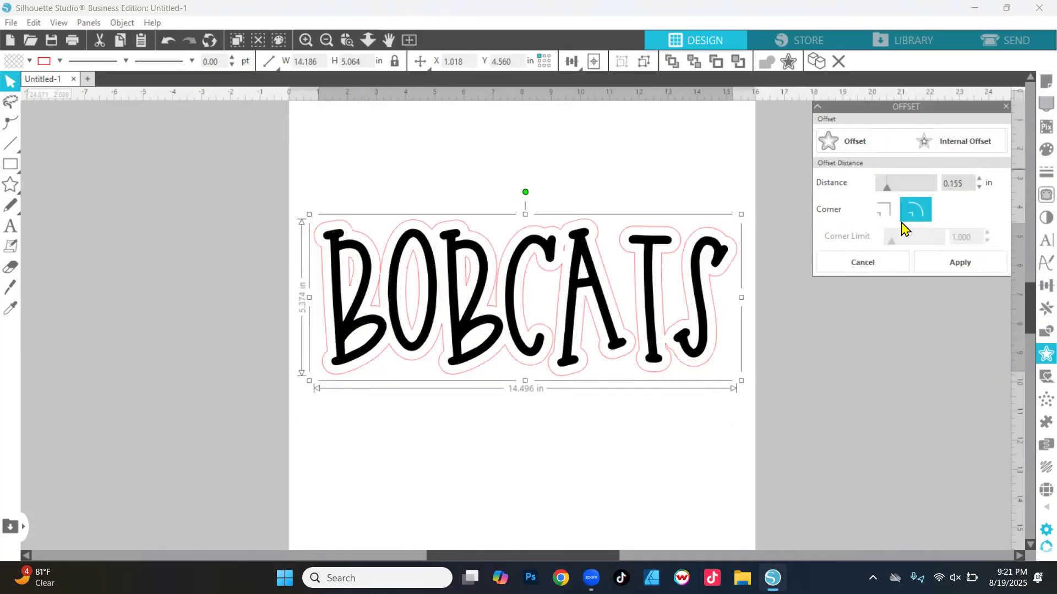
{"action": "left_click_drag", "start_coordinate": [885, 190], "coordinate": [893, 195]}
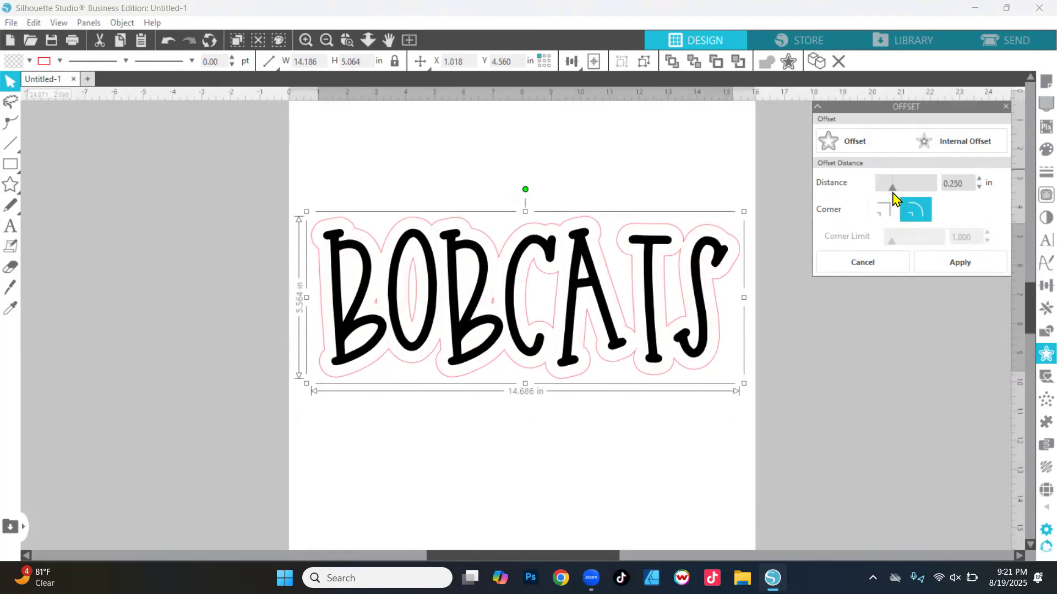
{"action": "left_click", "coordinate": [958, 265]}
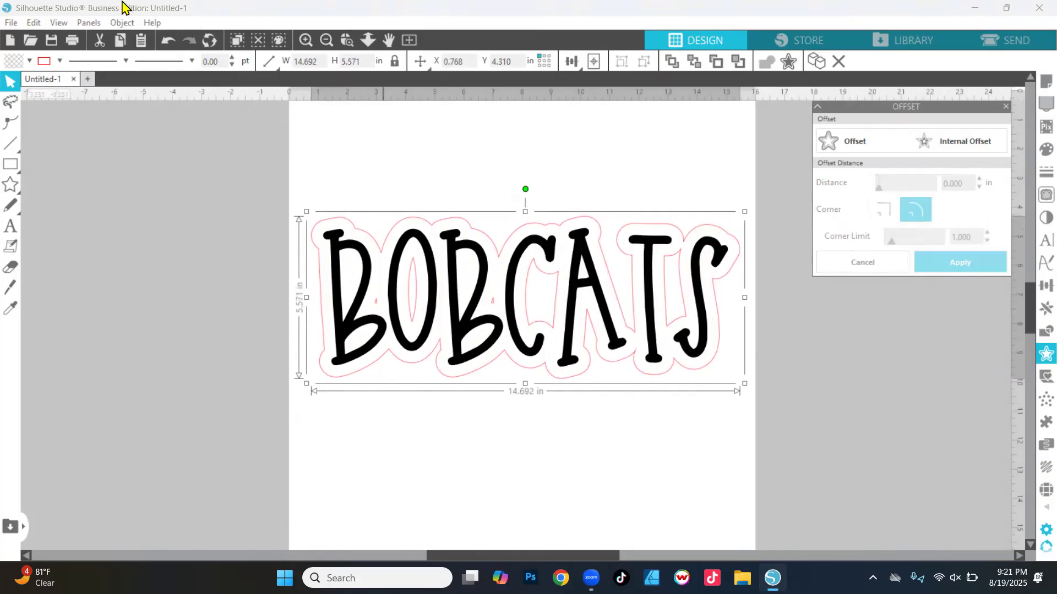
Fill the new outermost offset with dark red and deselect it.
{"action": "left_click", "coordinate": [28, 60]}
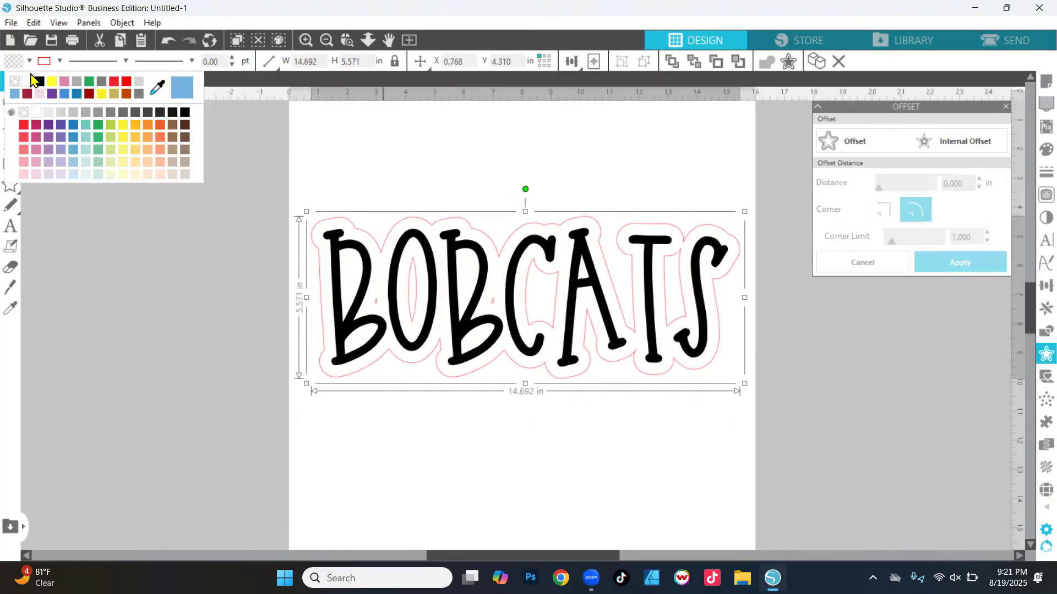
{"action": "left_click", "coordinate": [30, 99]}
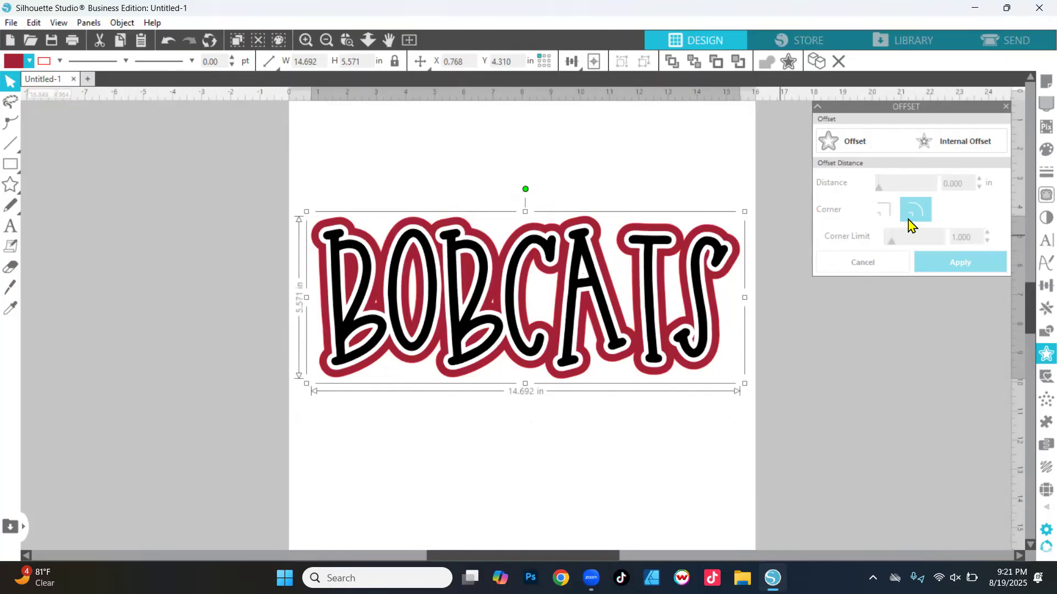
{"action": "left_click", "coordinate": [841, 409]}
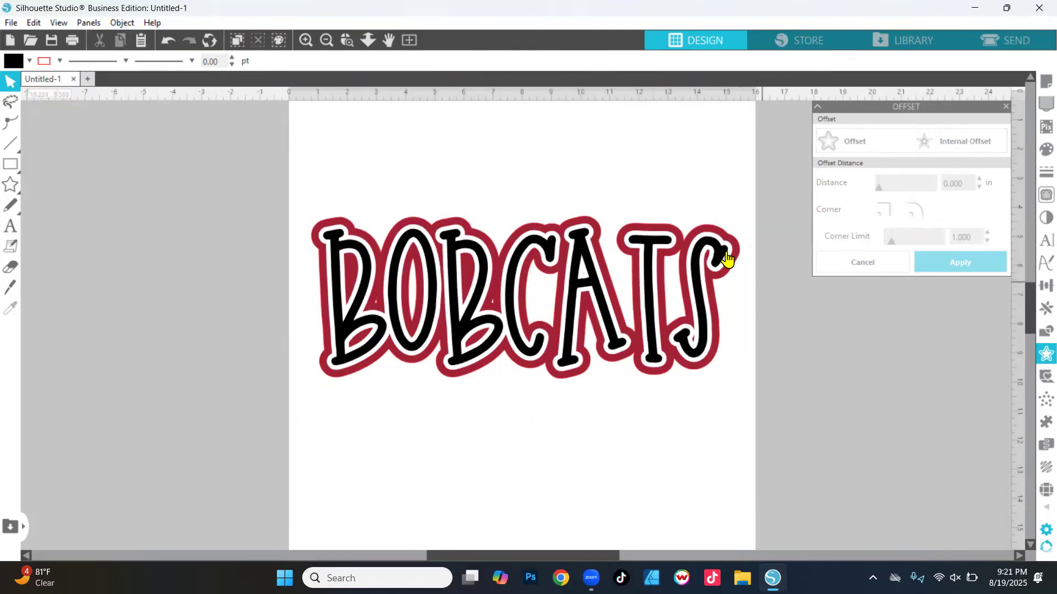
{"action": "left_click", "coordinate": [700, 300]}
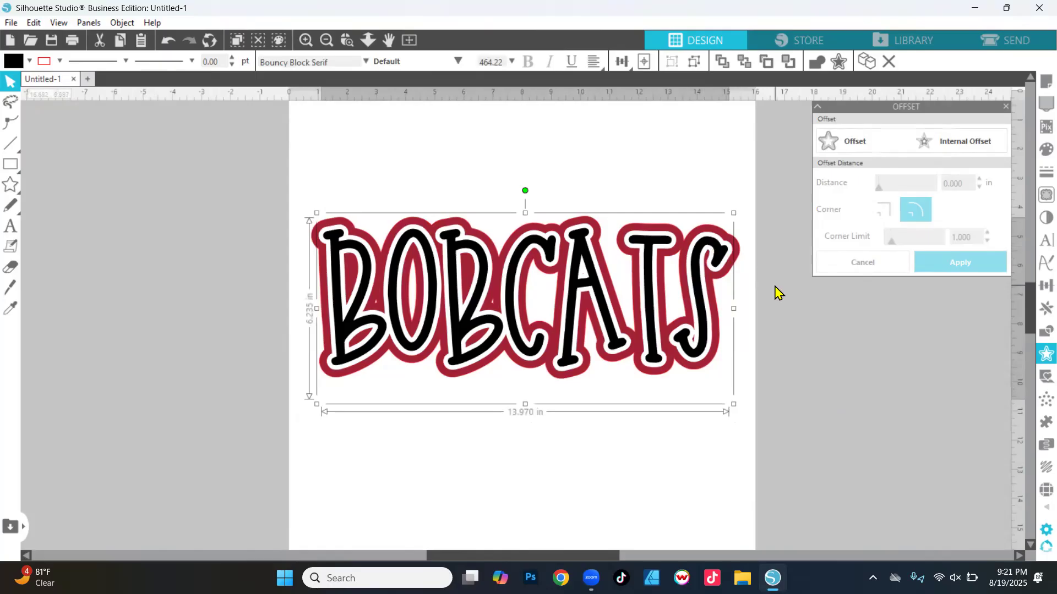
{"action": "left_click", "coordinate": [741, 247]}
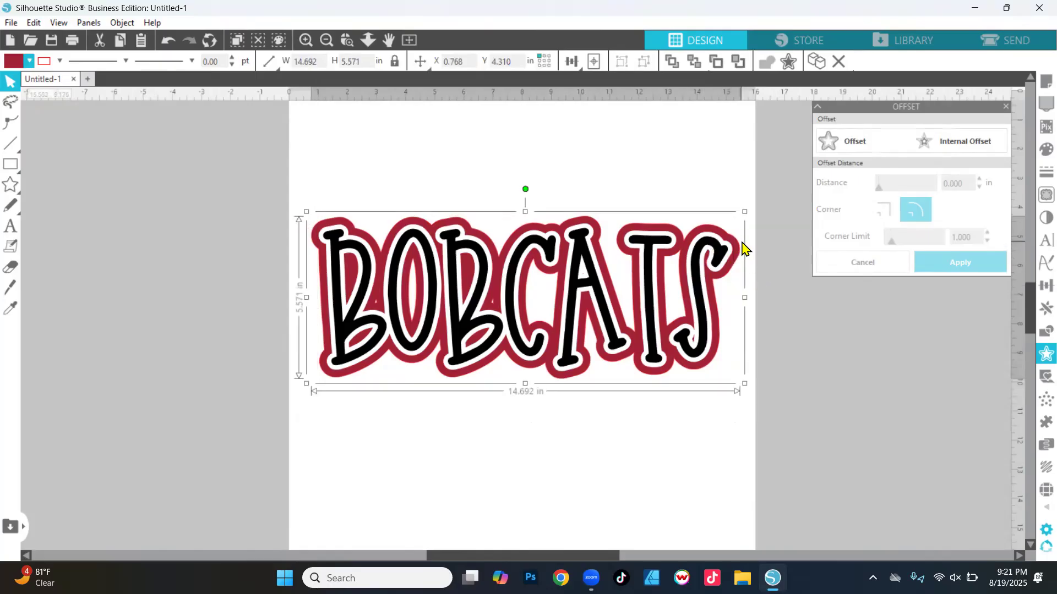
{"action": "left_click", "coordinate": [798, 322]}
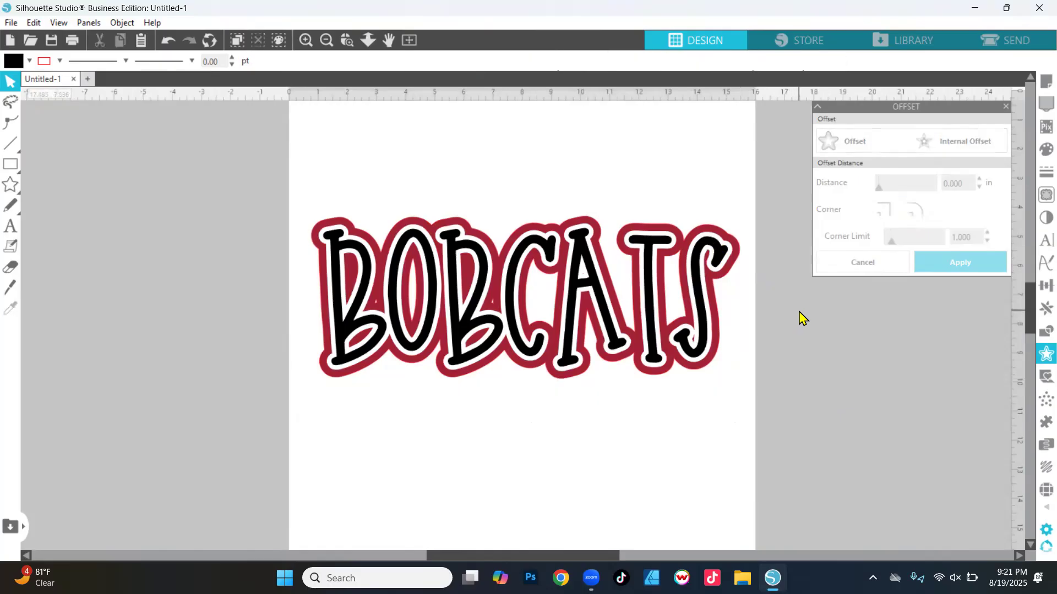
Create a 0.170 in outward offset around the dark red layer with rounded corners.
{"action": "left_click", "coordinate": [743, 251]}
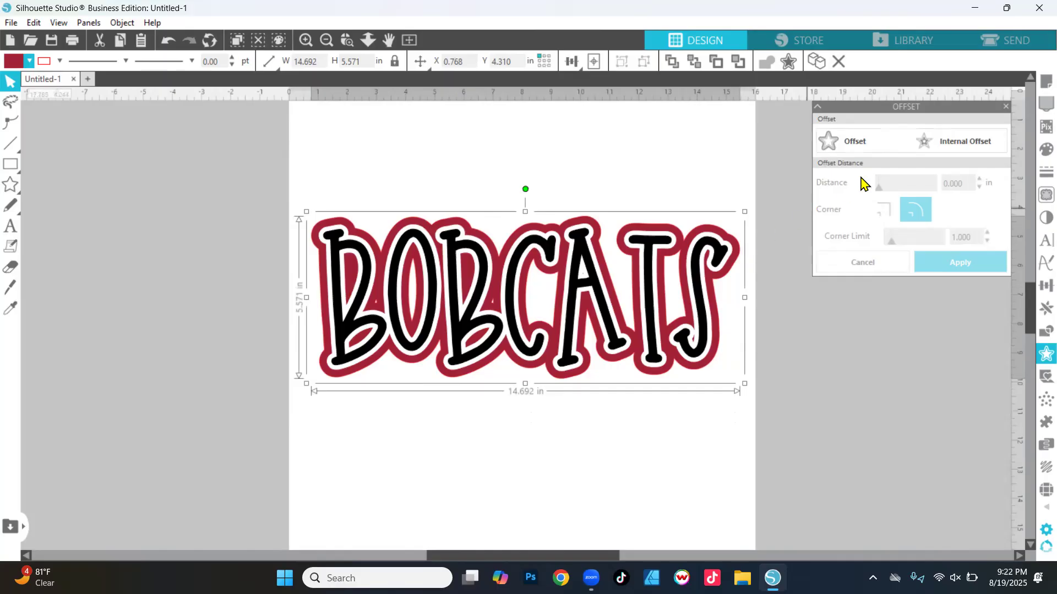
{"action": "left_click", "coordinate": [860, 146]}
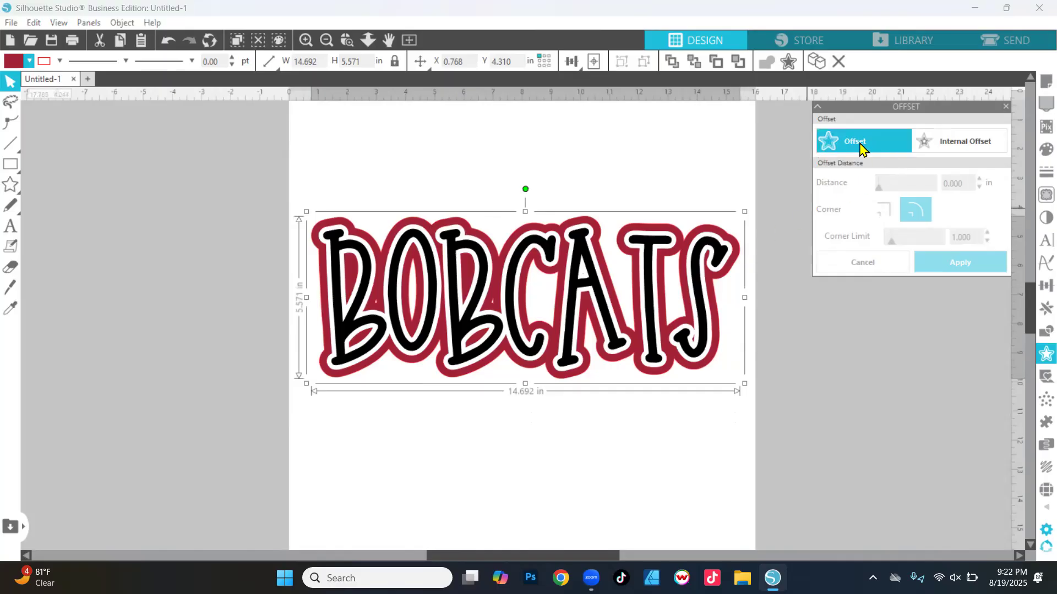
{"action": "left_click_drag", "start_coordinate": [892, 189], "coordinate": [887, 191]}
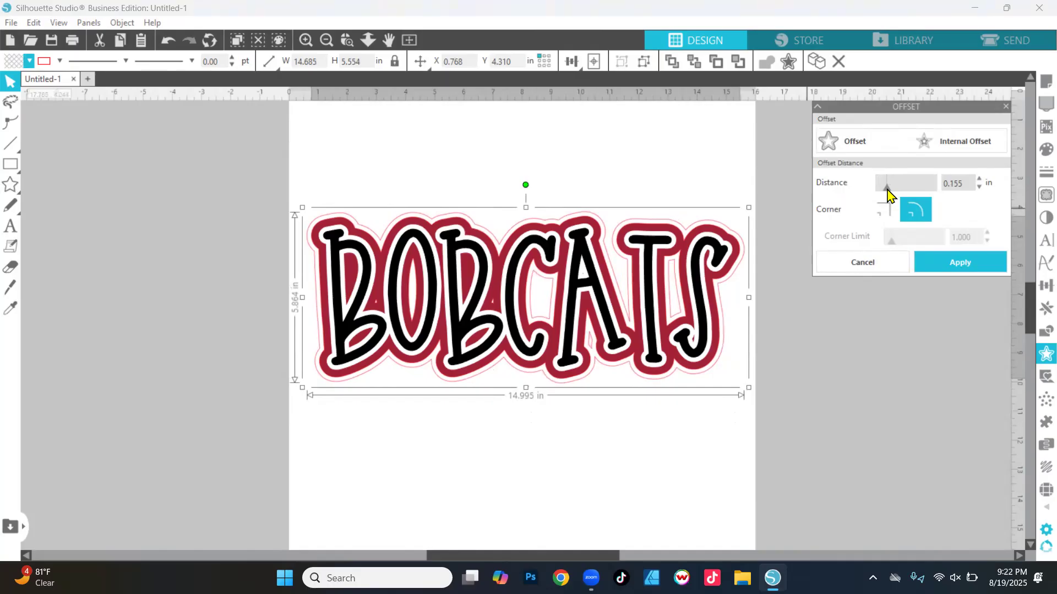
{"action": "left_click_drag", "start_coordinate": [887, 191], "coordinate": [888, 191]}
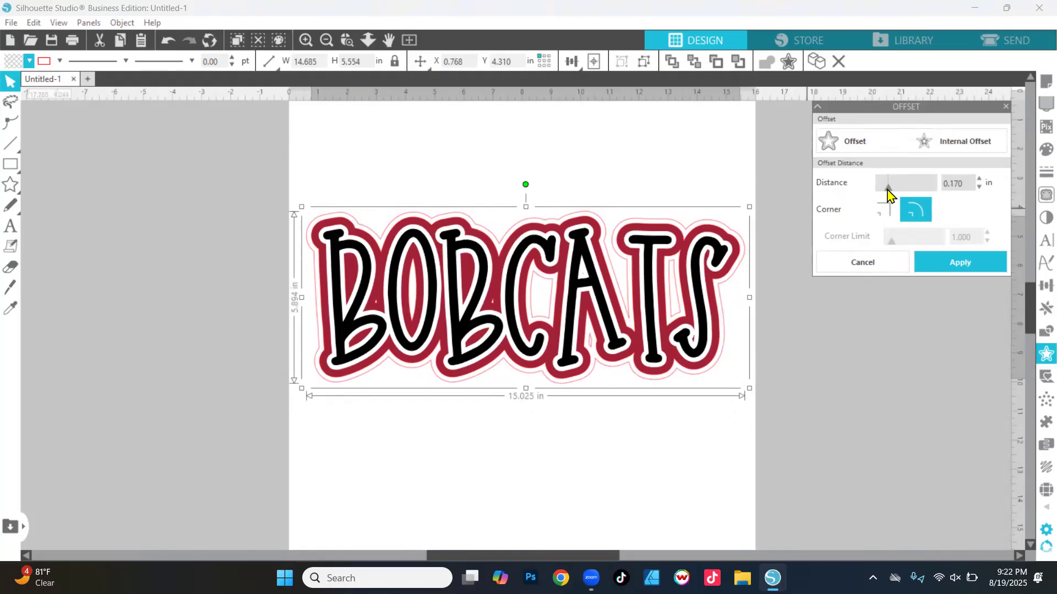
{"action": "left_click", "coordinate": [970, 266]}
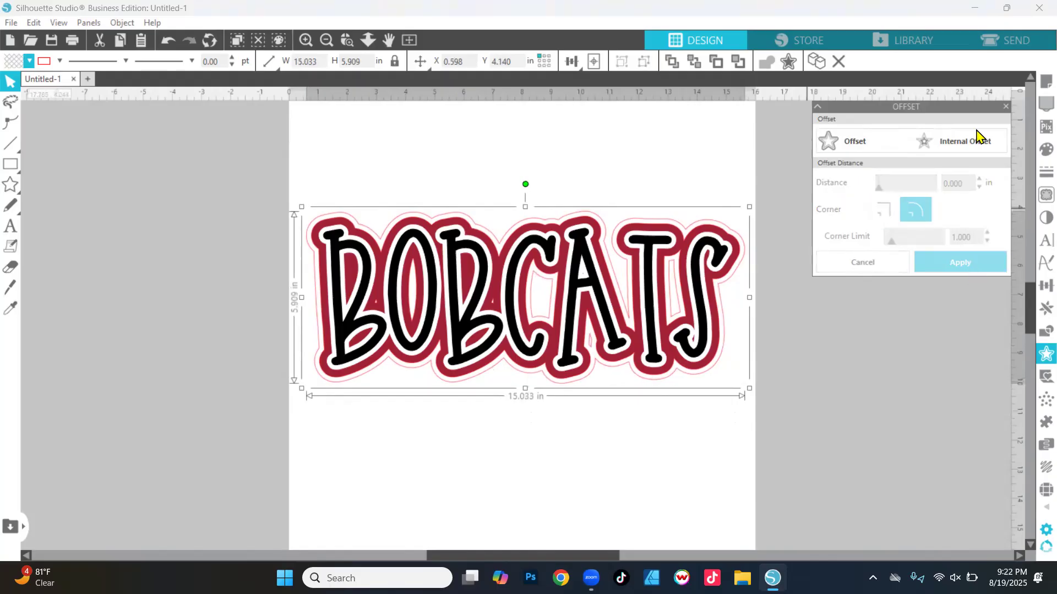
Add another outward offset of 0.230 in with rounded corners around the newly created outline.
{"action": "left_click", "coordinate": [869, 147]}
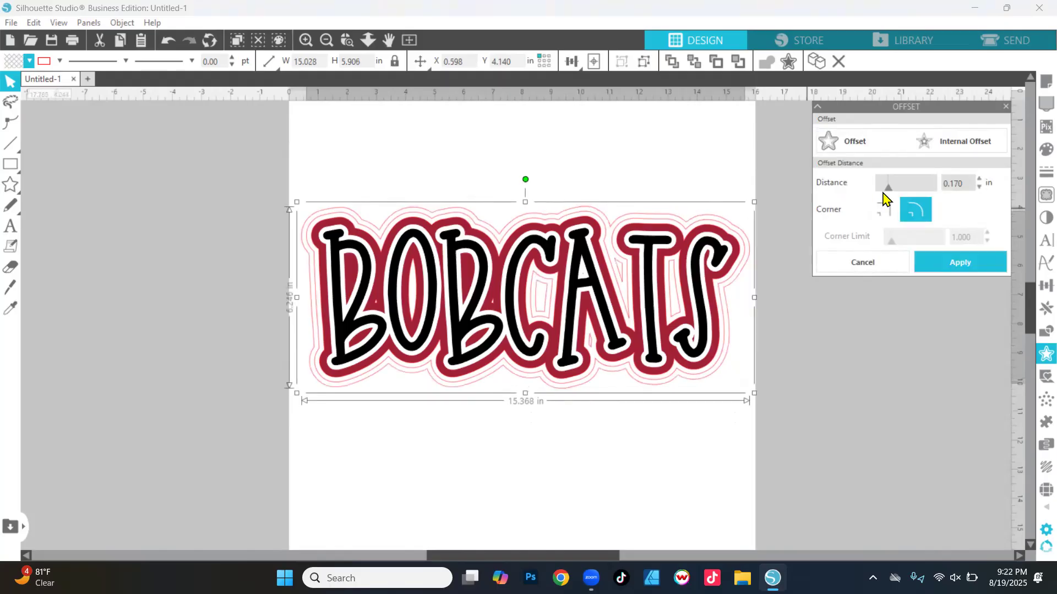
{"action": "scroll", "coordinate": [797, 231], "scroll_direction": "up", "scroll_amount": 1}
{"action": "scroll", "coordinate": [796, 231], "scroll_direction": "up", "scroll_amount": 1}
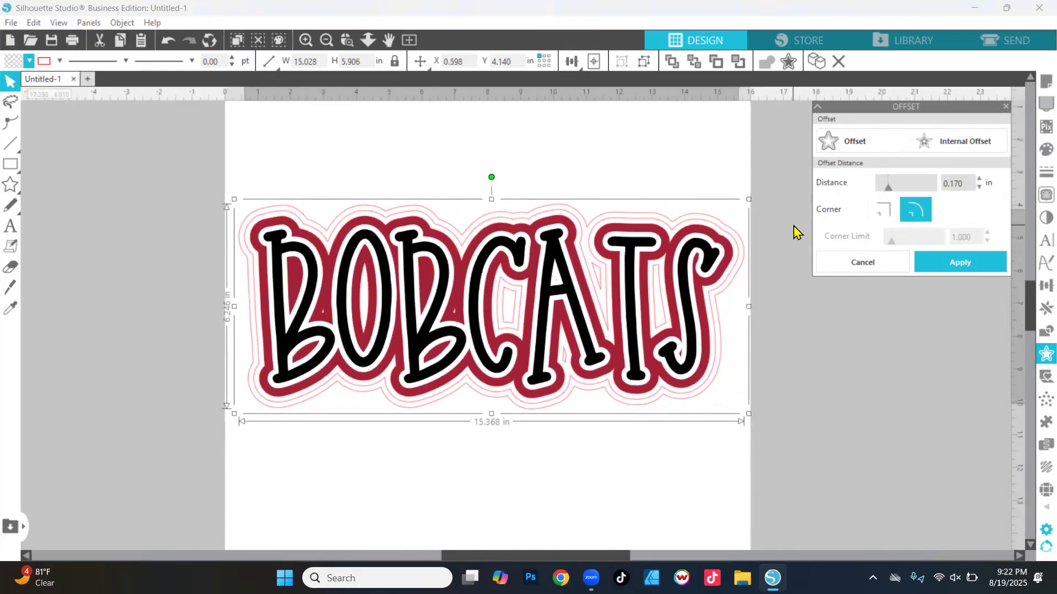
{"action": "left_click_drag", "start_coordinate": [888, 193], "coordinate": [893, 196]}
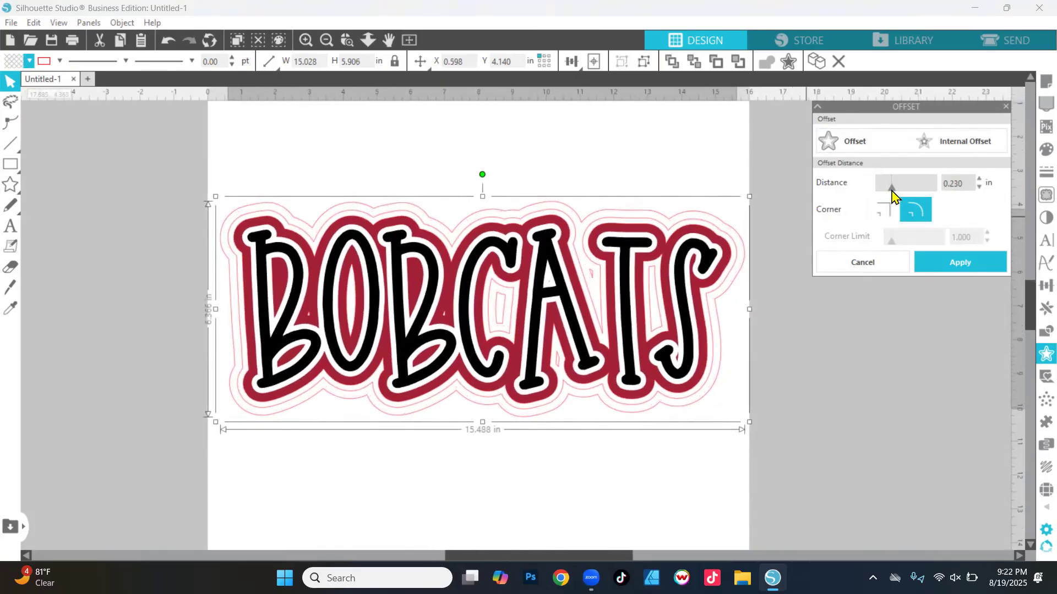
{"action": "left_click", "coordinate": [952, 266]}
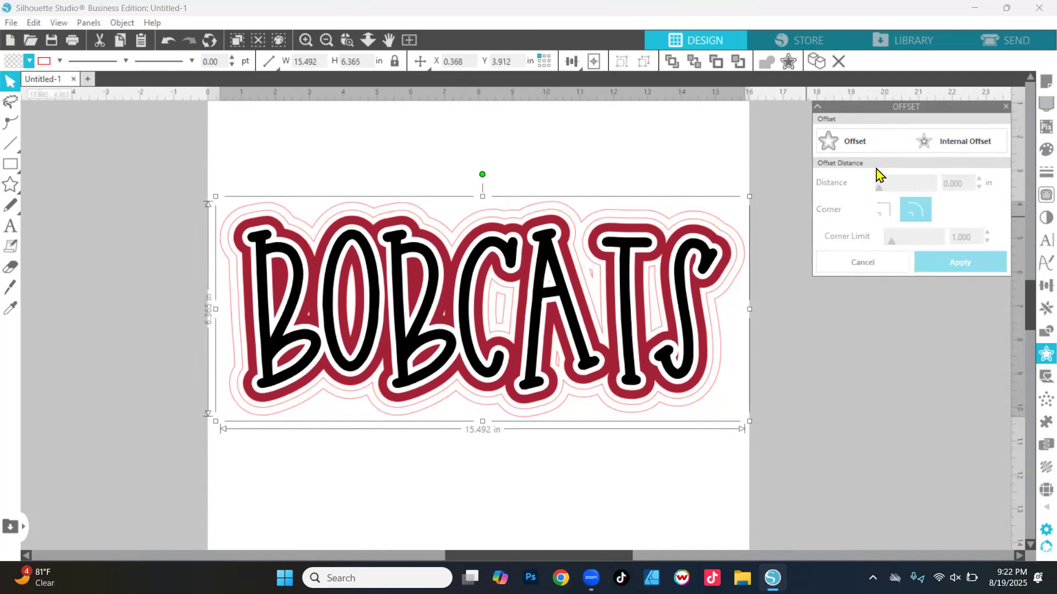
Create a third outline by offsetting the outermost outline outward by 0.290 in with rounded corners.
{"action": "left_click", "coordinate": [859, 141]}
{"action": "left_click_drag", "start_coordinate": [891, 191], "coordinate": [895, 193]}
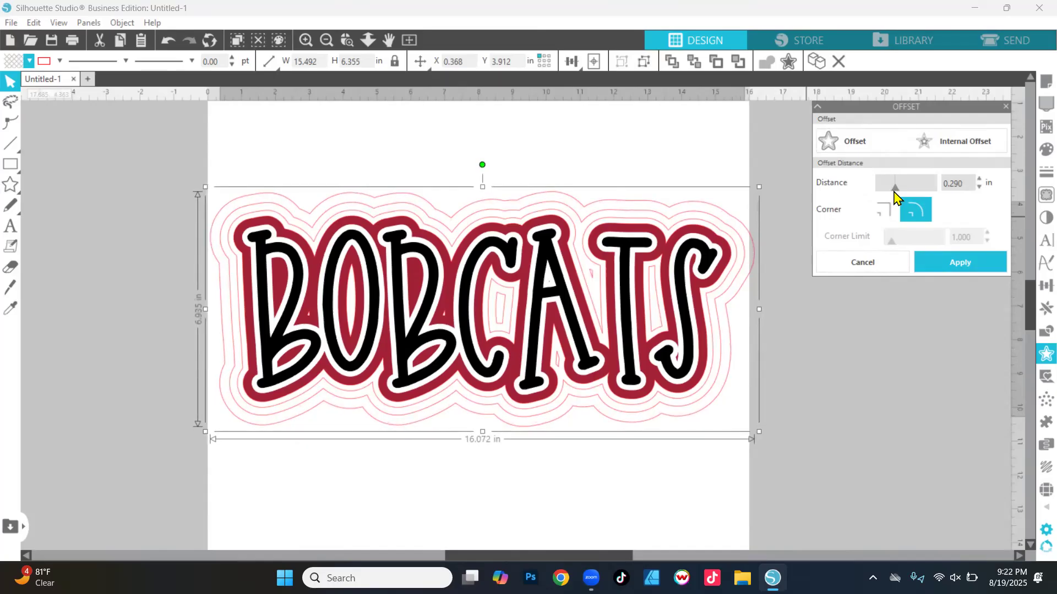
{"action": "left_click", "coordinate": [966, 264]}
Try a 0.410 in outward offset around the outermost outline and undo it.
{"action": "left_click", "coordinate": [856, 143]}
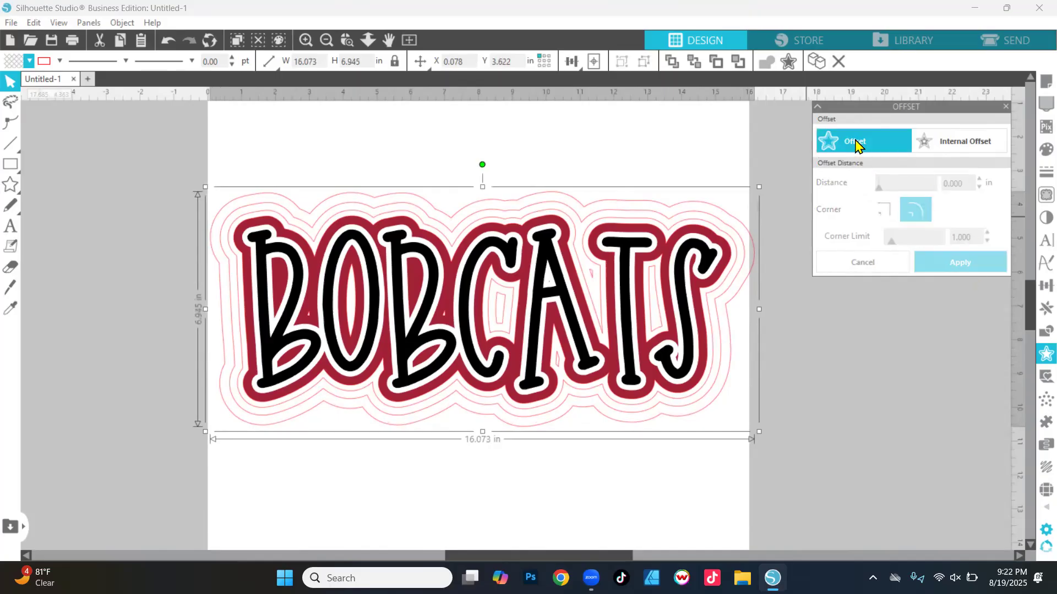
{"action": "left_click_drag", "start_coordinate": [896, 192], "coordinate": [902, 194]}
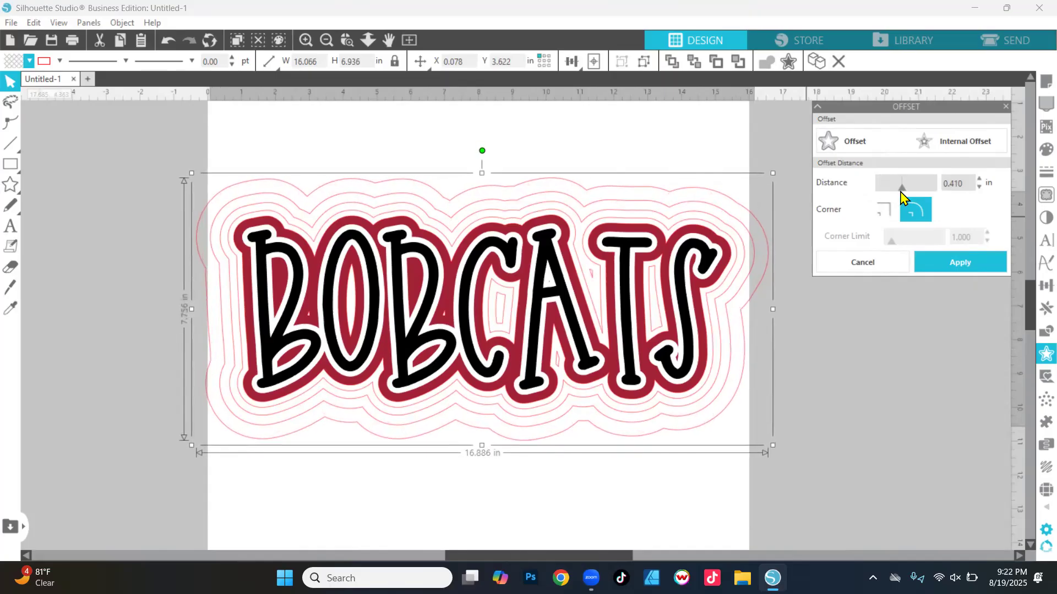
{"action": "left_click", "coordinate": [958, 271]}
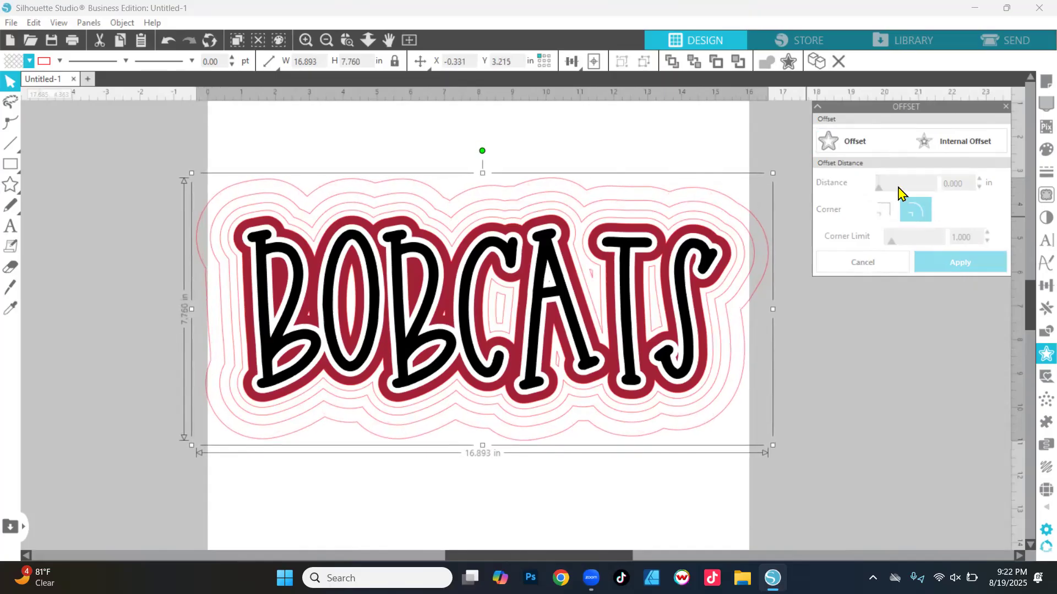
{"action": "key", "text": "i"}
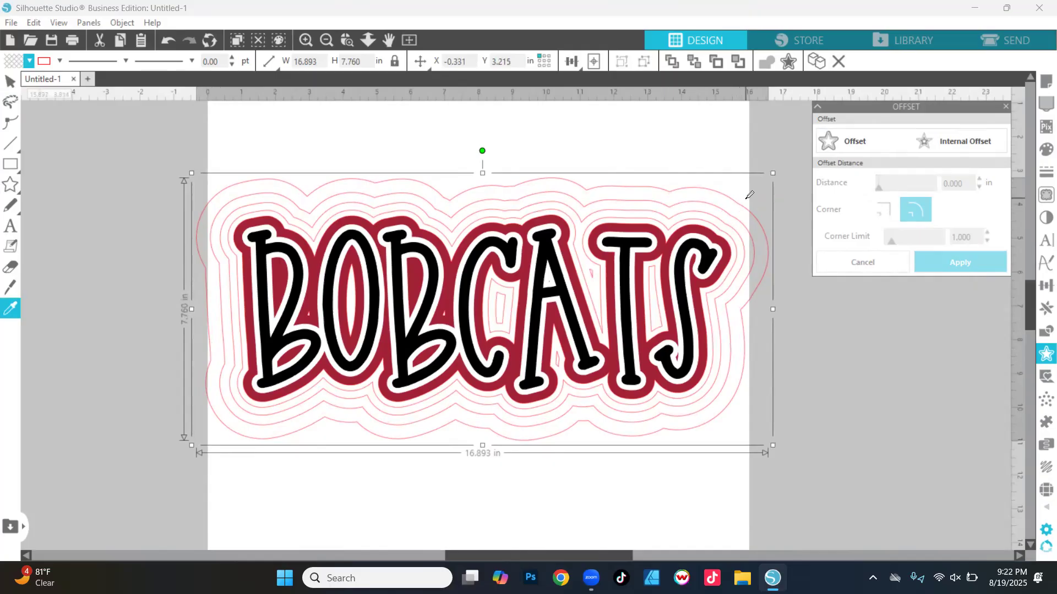
{"action": "key", "text": "ctrl+z"}
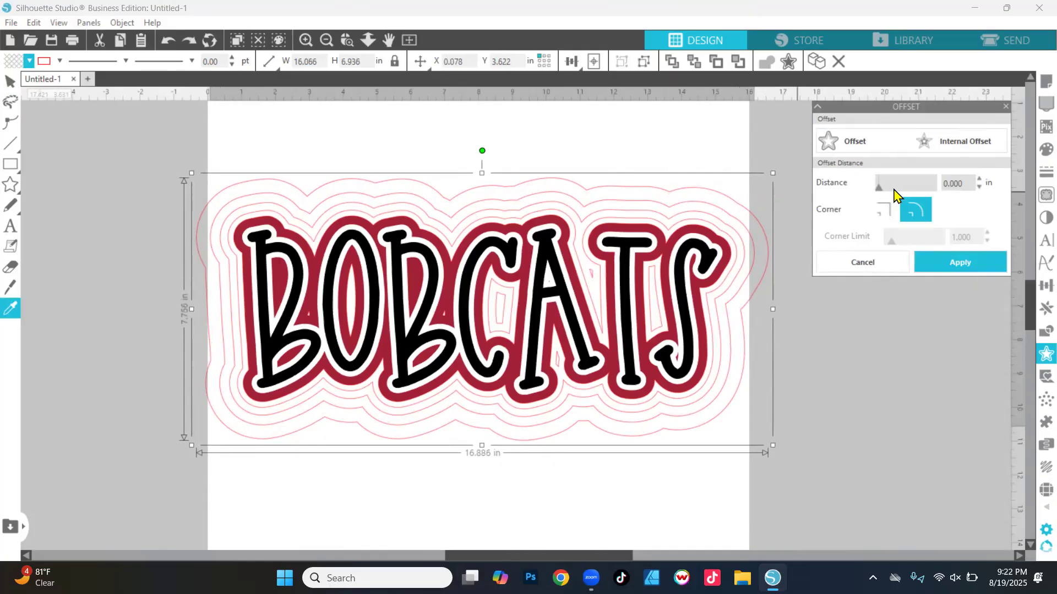
Offset the outermost outline outward by 0.325 in with rounded corners and start another offset from the result.
{"action": "left_click", "coordinate": [894, 188]}
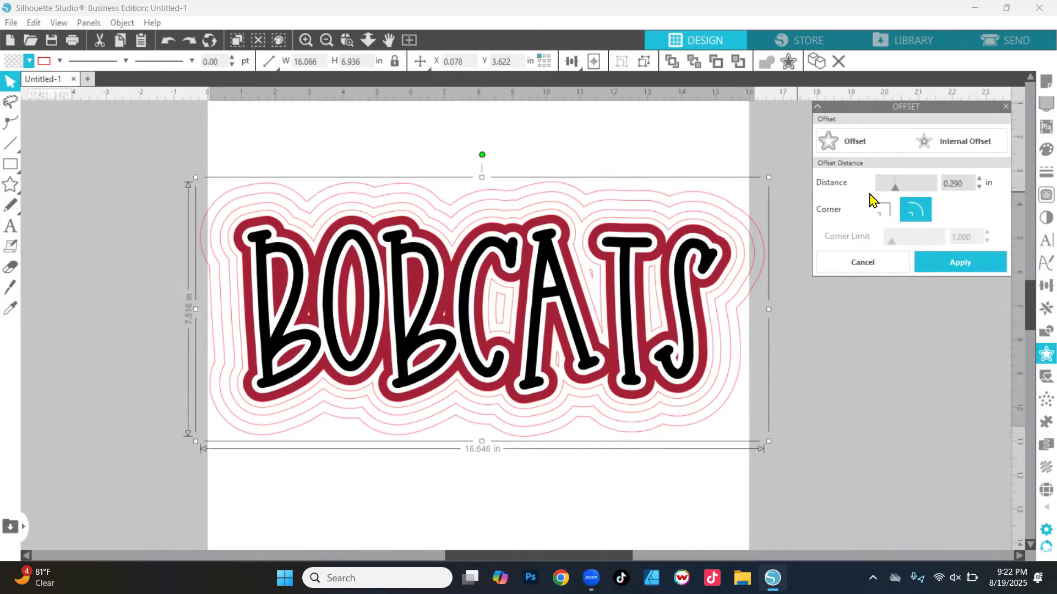
{"action": "left_click_drag", "start_coordinate": [894, 188], "coordinate": [896, 187]}
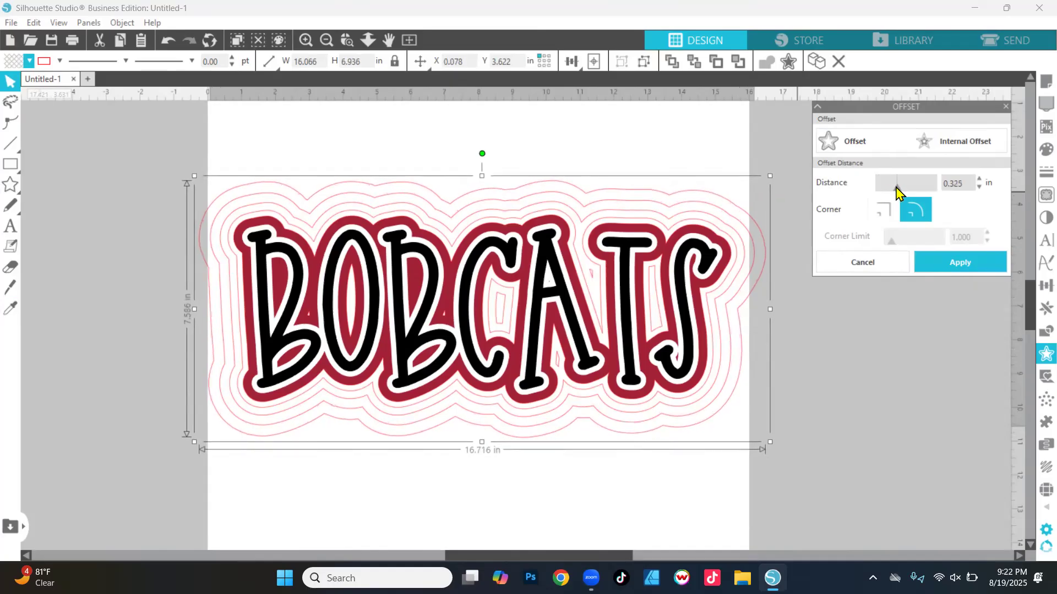
{"action": "left_click", "coordinate": [948, 269]}
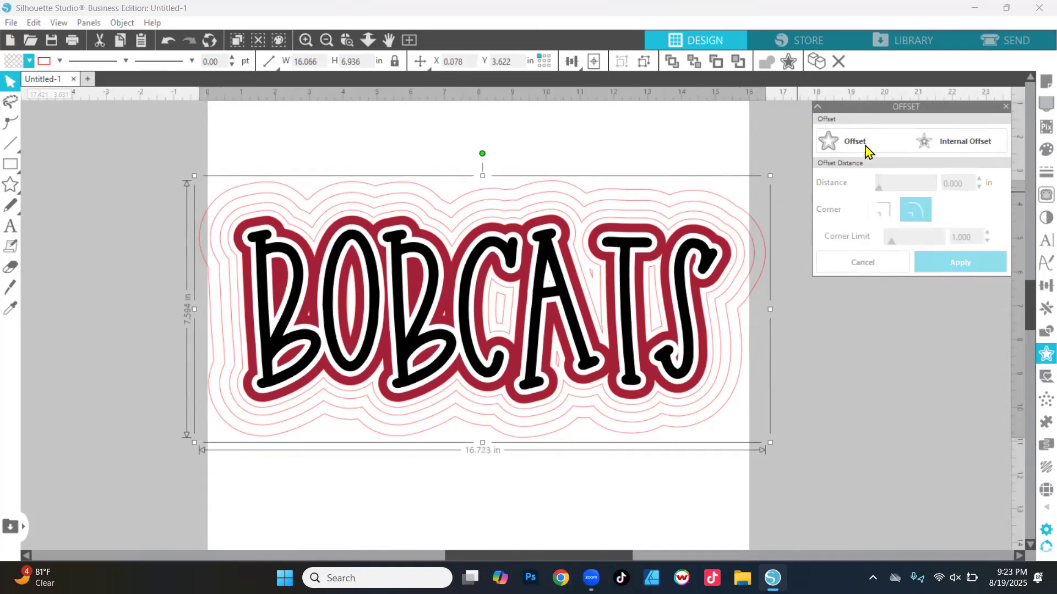
{"action": "left_click", "coordinate": [850, 144]}
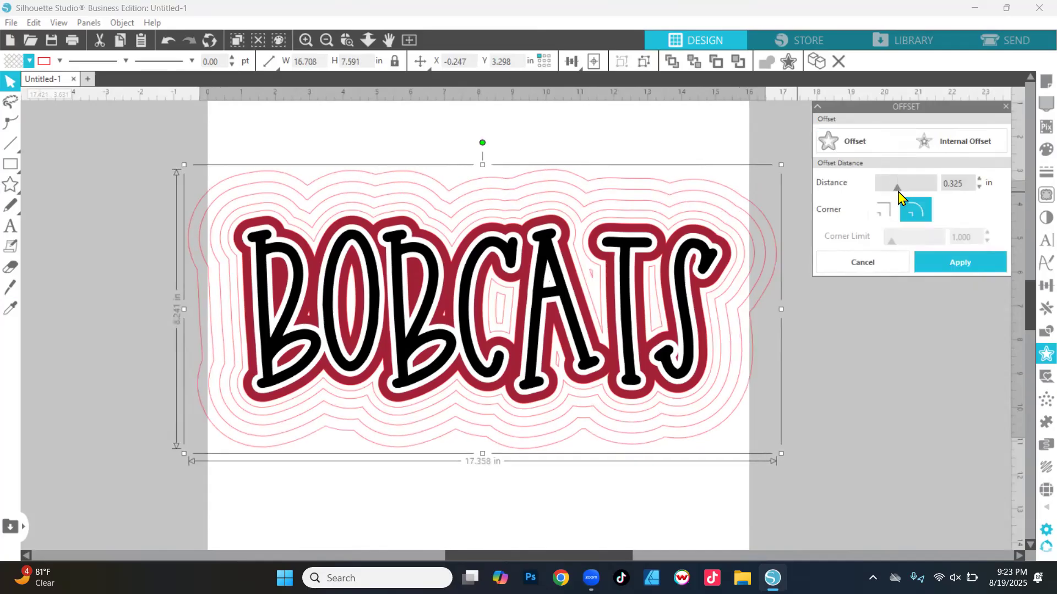
Try a distance of 0.475 in for the new offset and reset it to 0.000.
{"action": "left_click", "coordinate": [979, 179]}
{"action": "left_click", "coordinate": [980, 180]}
{"action": "left_click", "coordinate": [980, 179]}
{"action": "left_click", "coordinate": [980, 180]}
{"action": "left_click", "coordinate": [980, 179]}
{"action": "left_click", "coordinate": [979, 179]}
{"action": "left_click", "coordinate": [979, 179]}
{"action": "left_click", "coordinate": [979, 179]}
{"action": "left_click", "coordinate": [979, 180]}
{"action": "left_click", "coordinate": [979, 179]}
{"action": "left_click", "coordinate": [979, 180]}
{"action": "left_click", "coordinate": [979, 179]}
{"action": "left_click", "coordinate": [979, 180]}
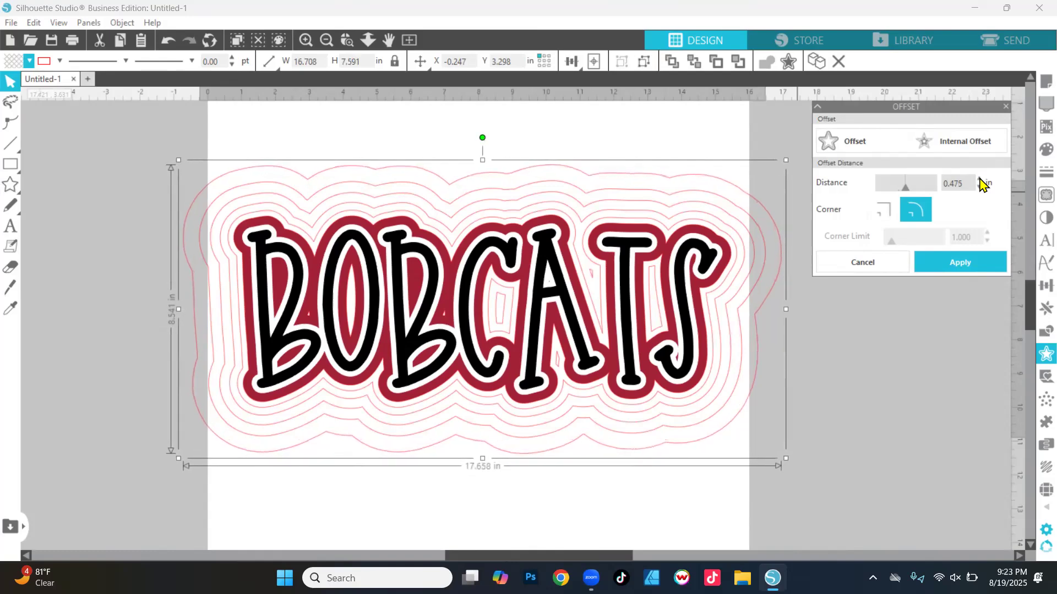
{"action": "double_click", "coordinate": [952, 184]}
{"action": "type", "text": "0."}
{"action": "key", "text": "Return"}
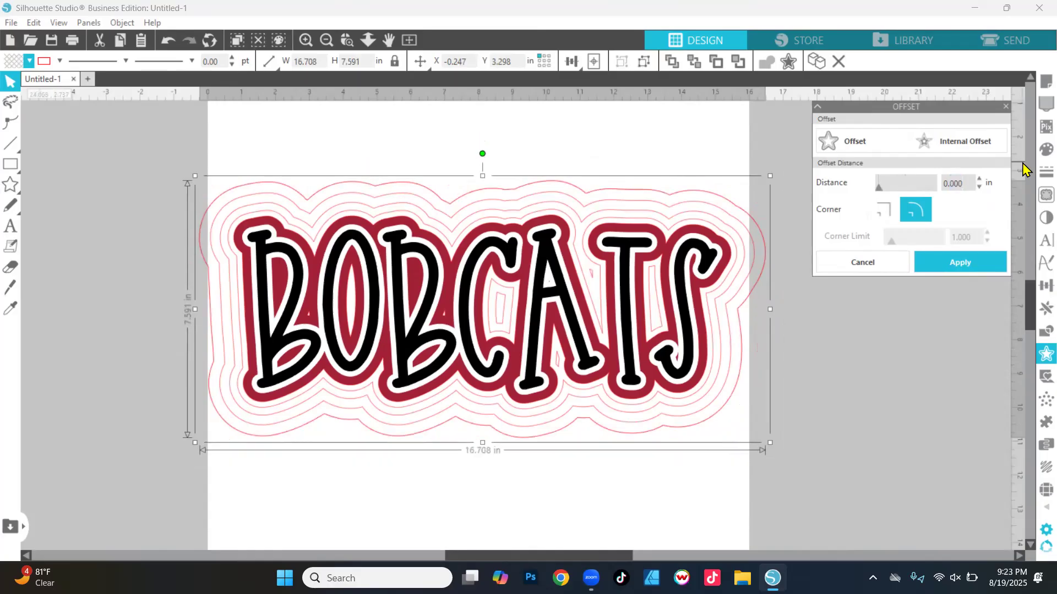
Set the new outermost offset to 0.430 in, apply it and deselect the outline.
{"action": "left_click_drag", "start_coordinate": [880, 188], "coordinate": [902, 186]}
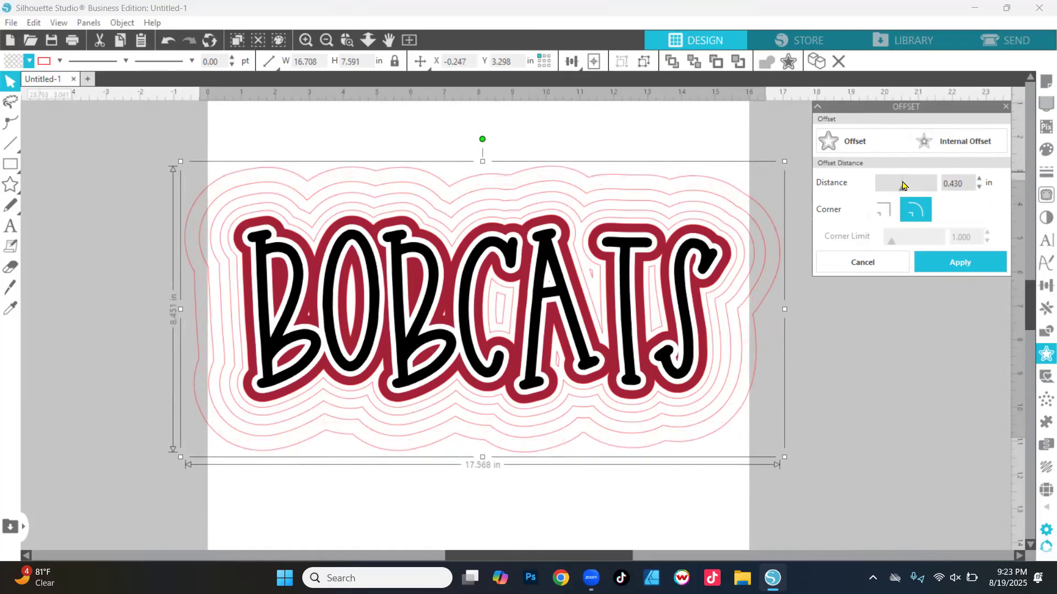
{"action": "left_click", "coordinate": [972, 266]}
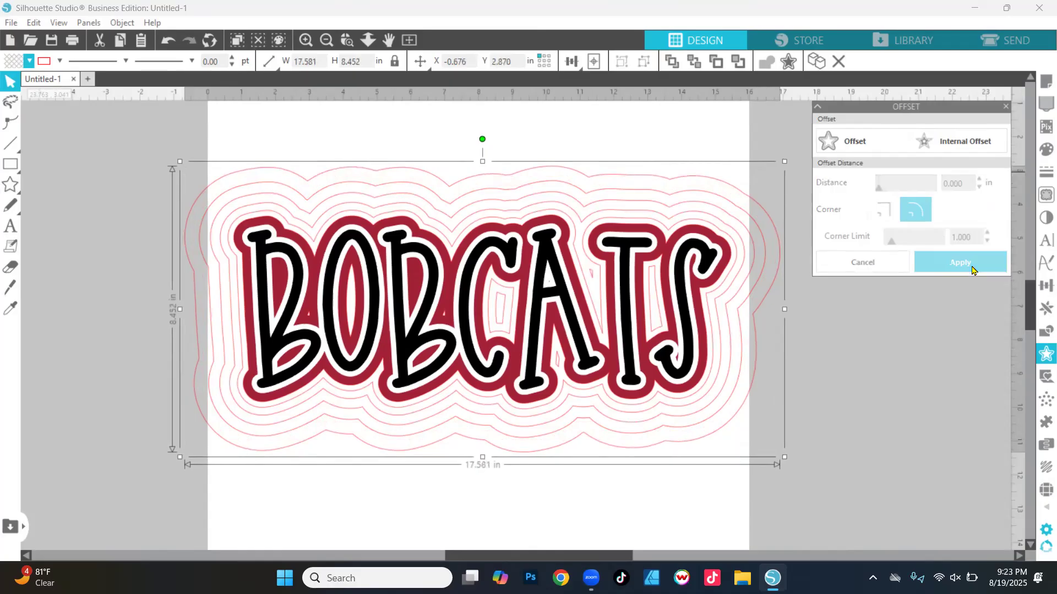
{"action": "left_click", "coordinate": [915, 367]}
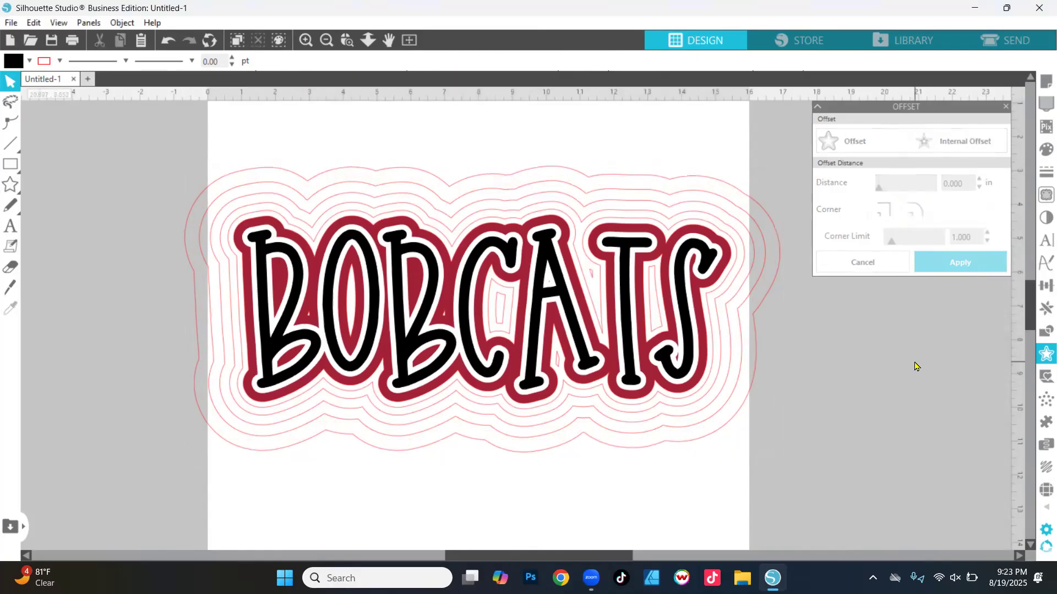
Convert the first outline around the dark red layer into a single line of edge rhinestones in size 16ss.
{"action": "left_click", "coordinate": [724, 238]}
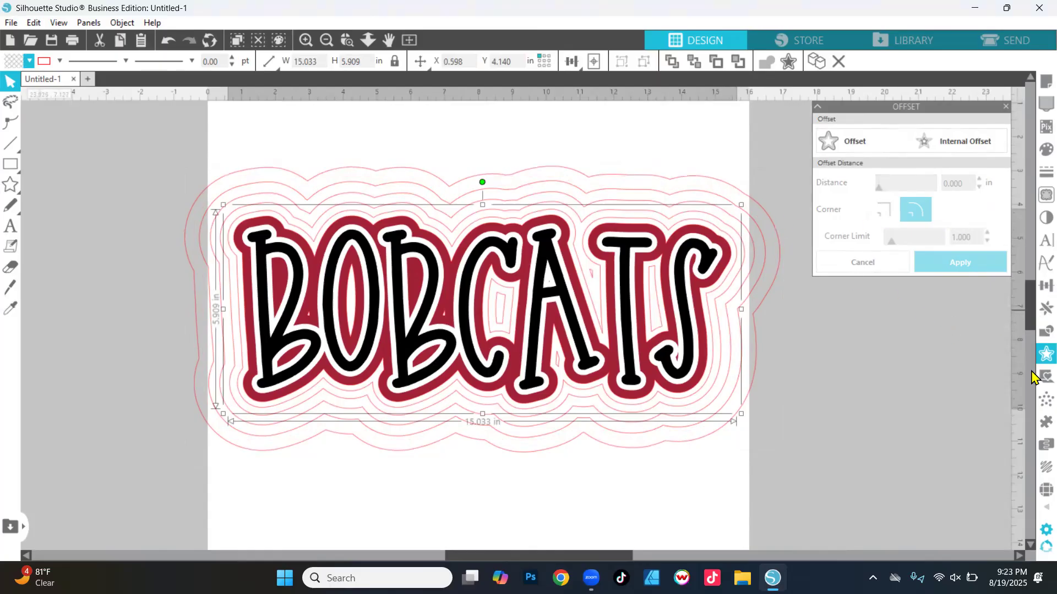
{"action": "left_click", "coordinate": [1032, 494]}
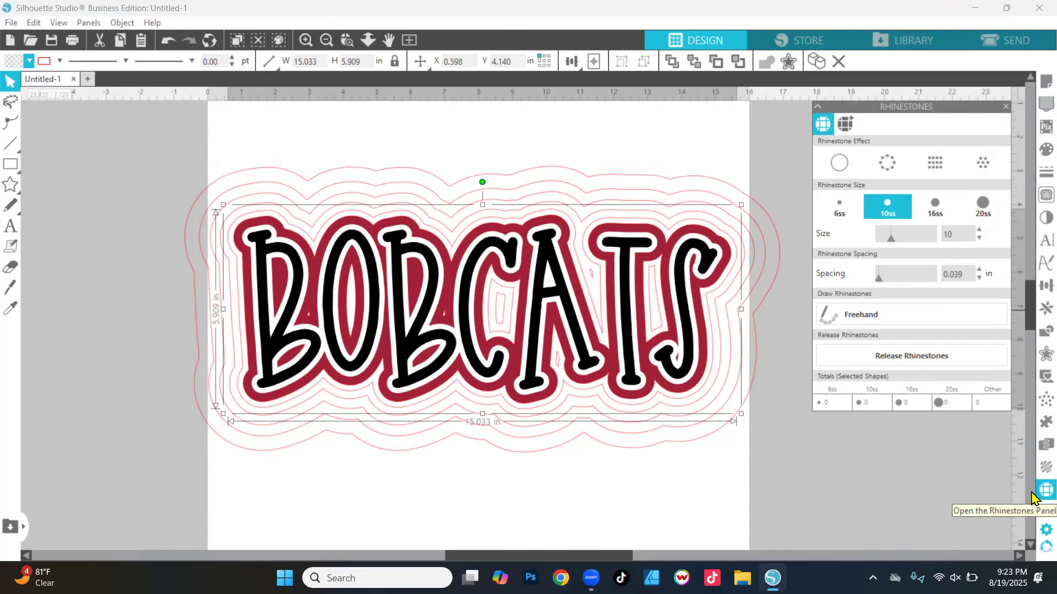
{"action": "left_click", "coordinate": [853, 168]}
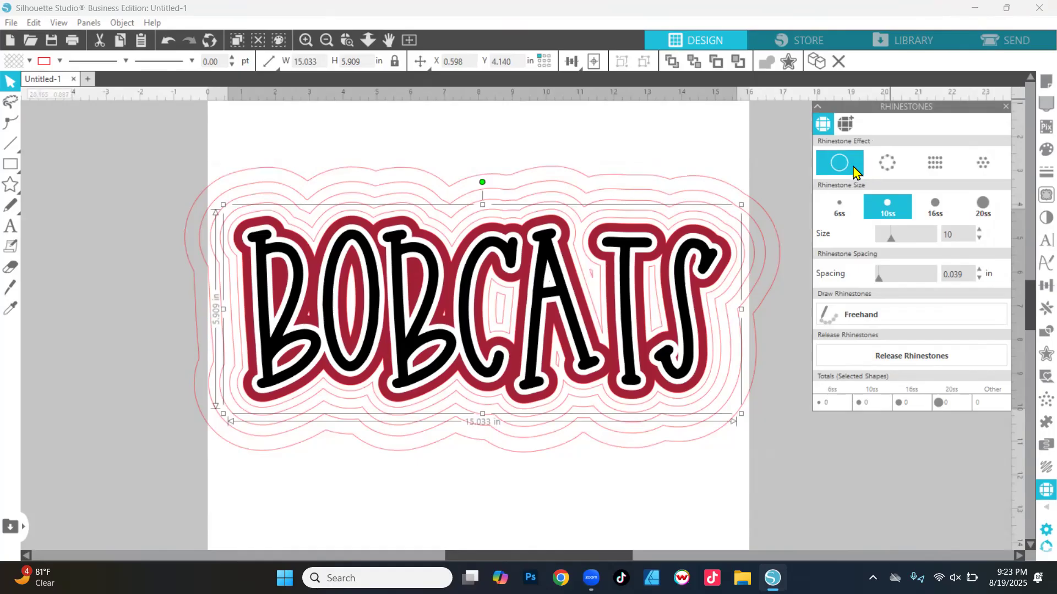
{"action": "left_click", "coordinate": [891, 165]}
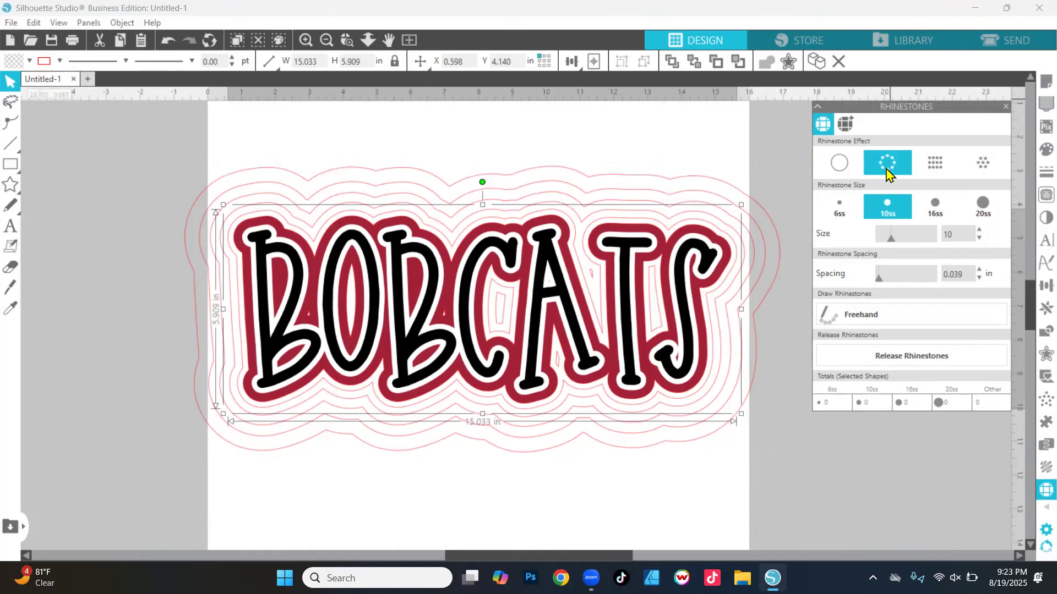
{"action": "left_click", "coordinate": [886, 168]}
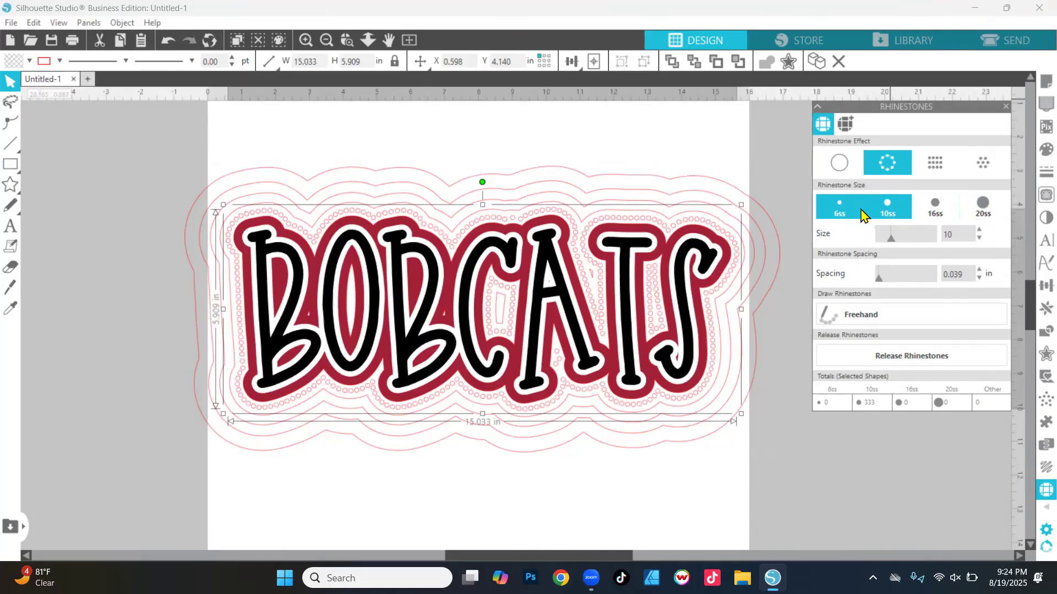
{"action": "left_click", "coordinate": [936, 208]}
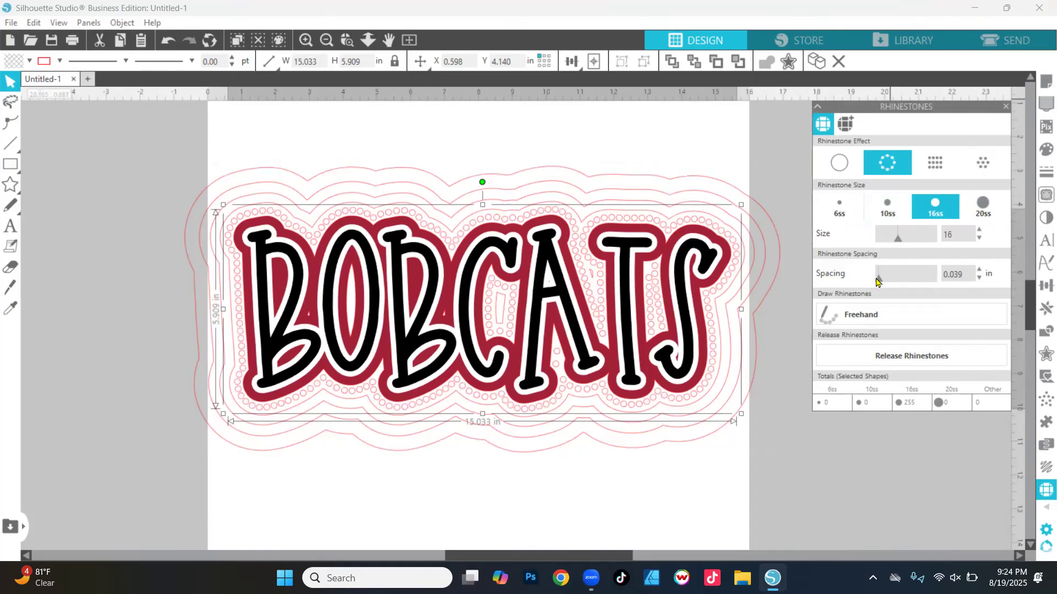
Set the spacing of the rhinestones along the first outline to 0.075 in.
{"action": "scroll", "coordinate": [679, 236], "scroll_direction": "up", "scroll_amount": 1}
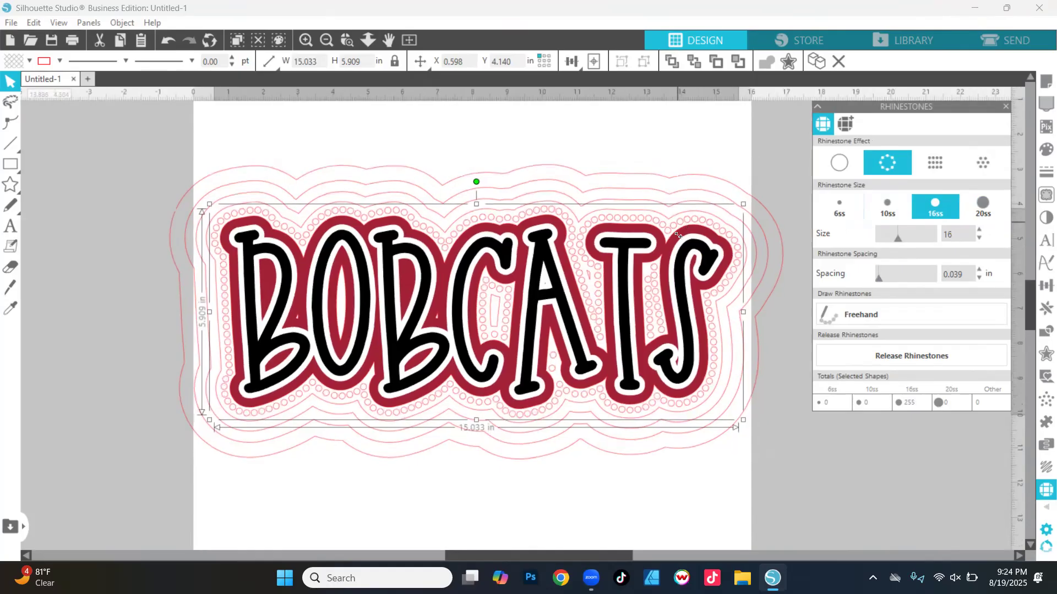
{"action": "scroll", "coordinate": [679, 236], "scroll_direction": "up", "scroll_amount": 1}
{"action": "scroll", "coordinate": [679, 239], "scroll_direction": "up", "scroll_amount": 1}
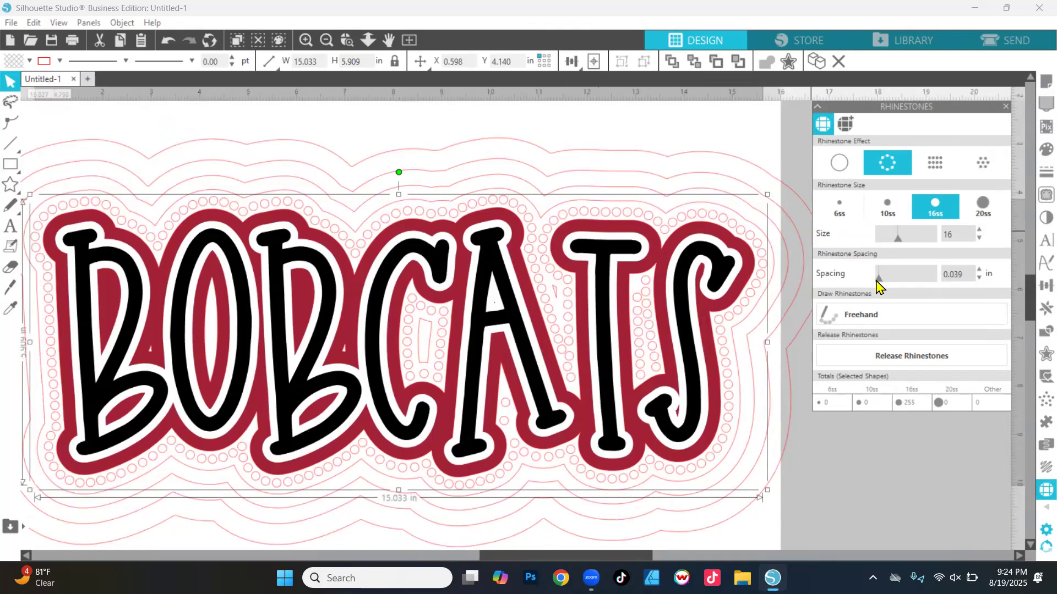
{"action": "left_click_drag", "start_coordinate": [877, 283], "coordinate": [880, 284]}
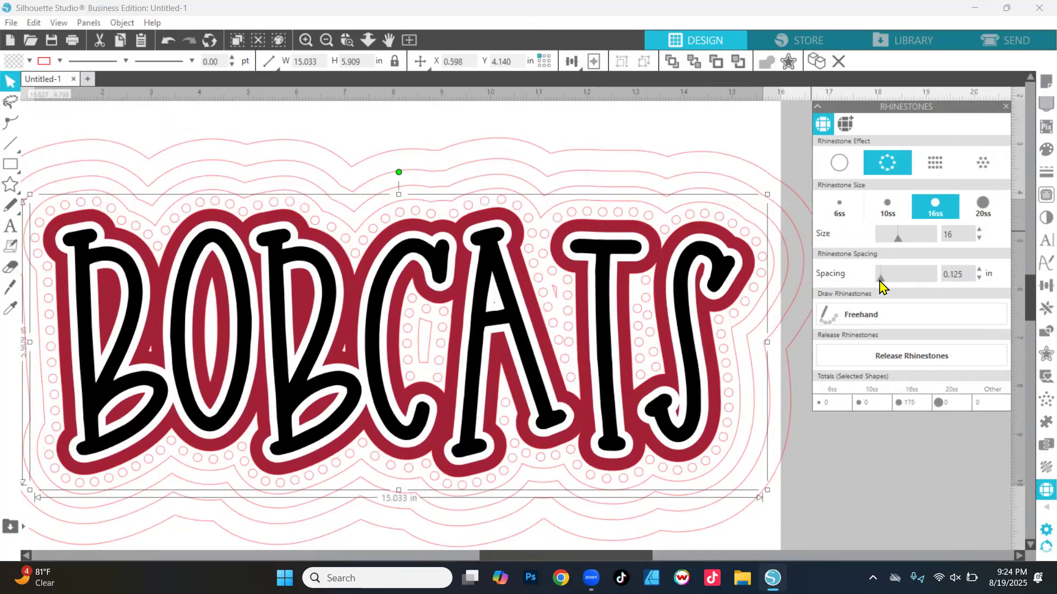
{"action": "left_click_drag", "start_coordinate": [881, 285], "coordinate": [878, 285]}
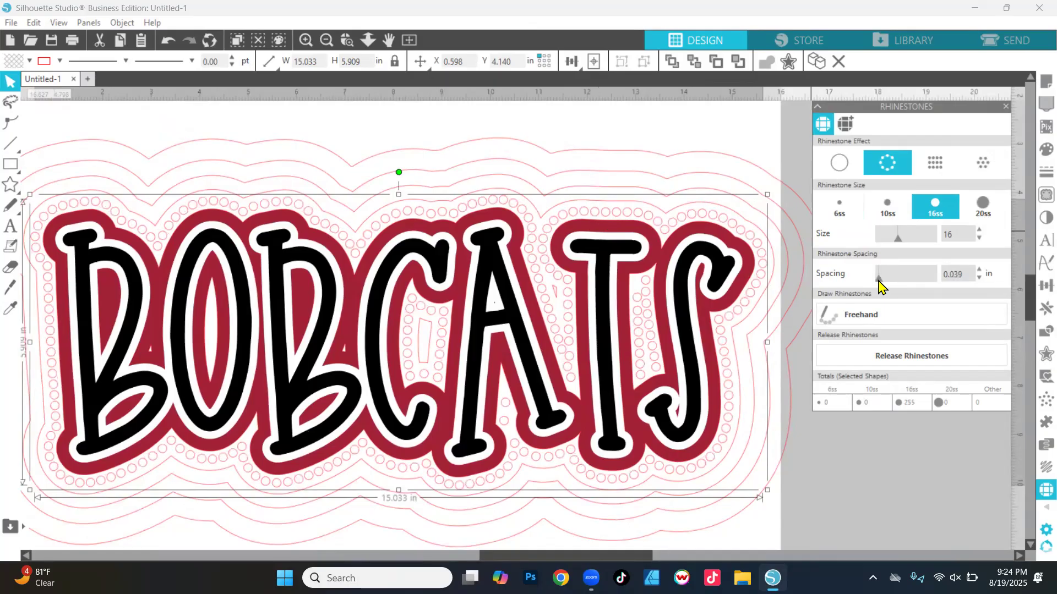
{"action": "left_click_drag", "start_coordinate": [968, 274], "coordinate": [931, 284]}
{"action": "type", "text": ".075"}
{"action": "key", "text": "Return"}
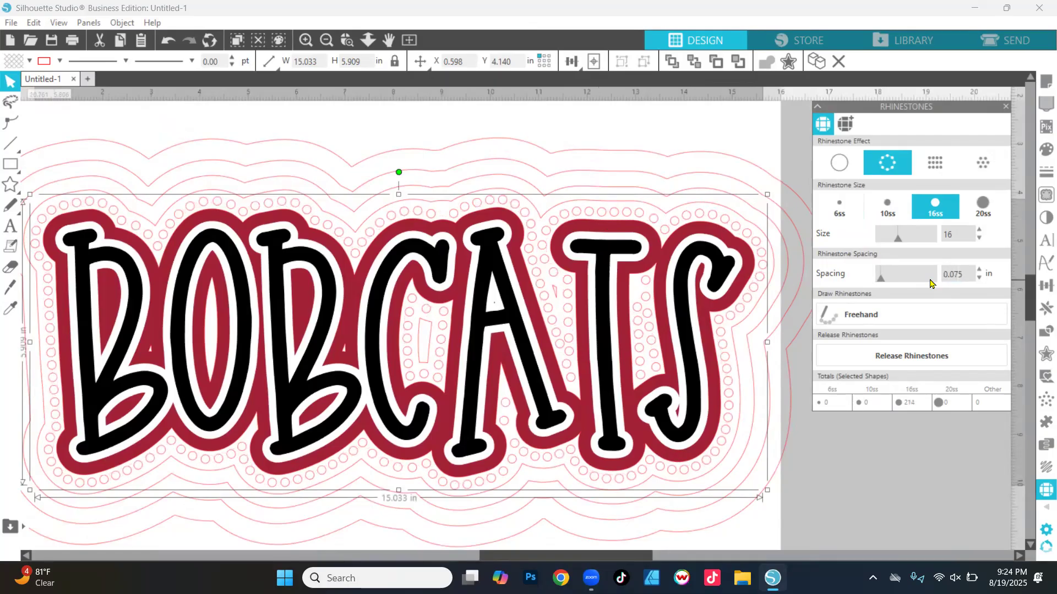
Set the spacing of the first rhinestone line around the dark red layer to 0.060 in.
{"action": "left_click_drag", "start_coordinate": [963, 277], "coordinate": [951, 278]}
{"action": "type", "text": "0."}
{"action": "key", "text": "Return"}
{"action": "left_click_drag", "start_coordinate": [967, 276], "coordinate": [928, 287]}
{"action": "type", "text": ".06"}
{"action": "key", "text": "Return"}
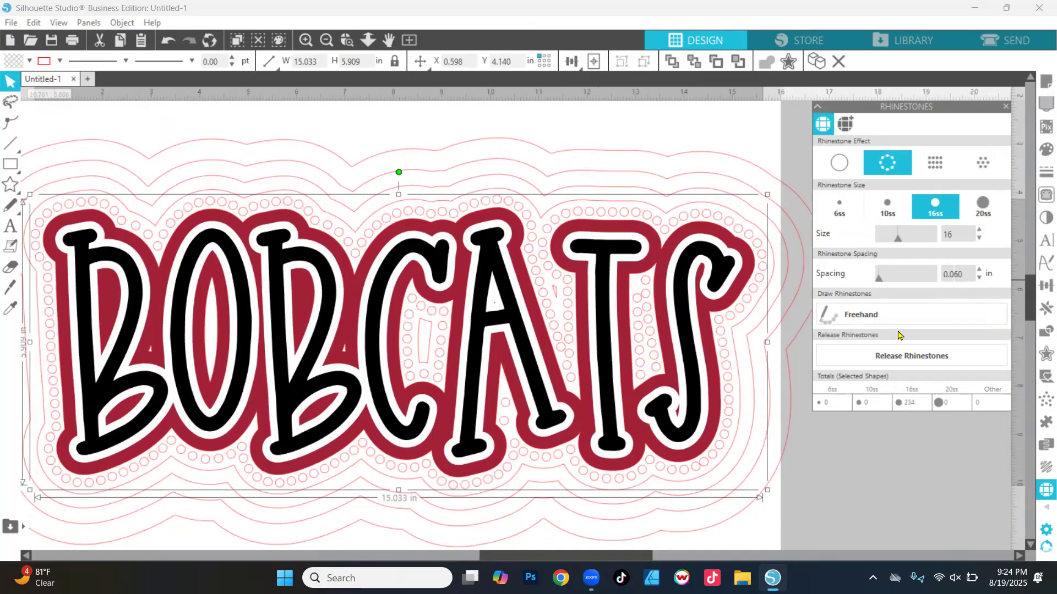
Fill the innermost rhinestone line with grey and replace its red outline colour.
{"action": "left_click", "coordinate": [28, 62]}
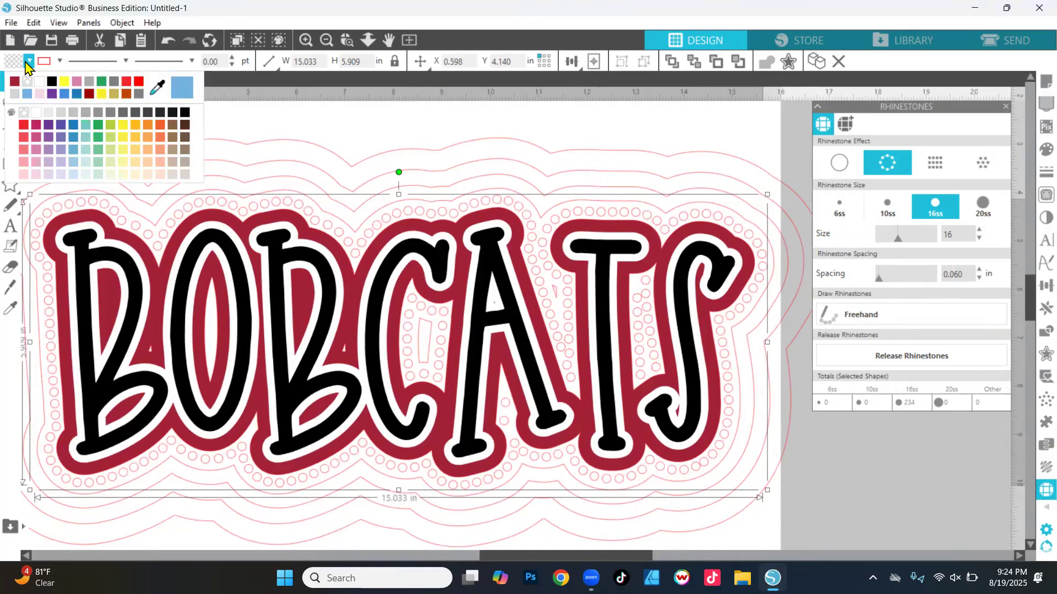
{"action": "left_click", "coordinate": [138, 94]}
{"action": "left_click", "coordinate": [60, 61]}
{"action": "left_click", "coordinate": [79, 88]}
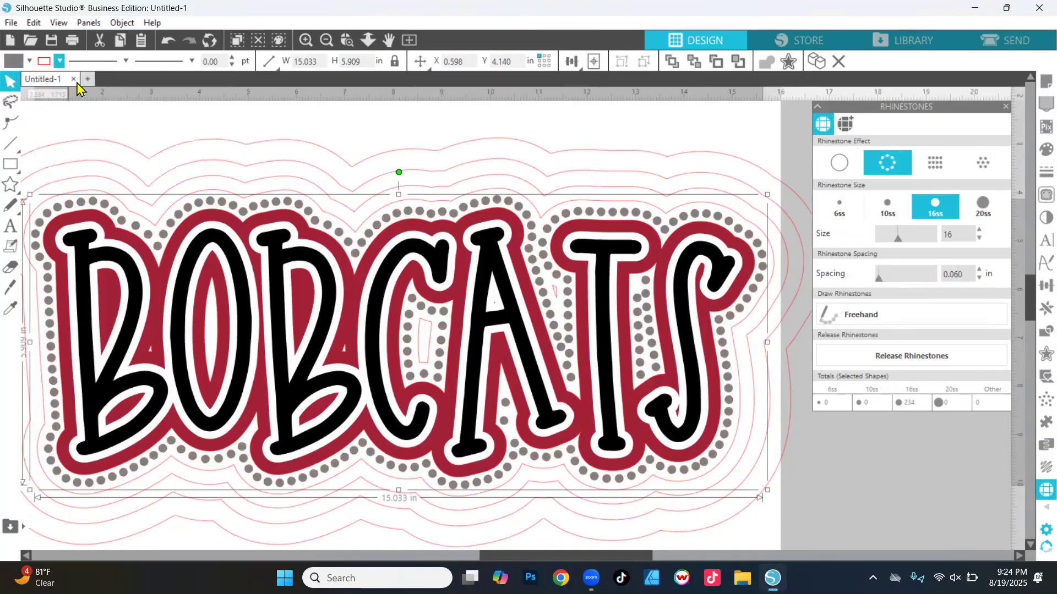
Convert the second outline into a single line of 16ss edge rhinestones and try spacings of 0.250 in and 0.125 in.
{"action": "left_click", "coordinate": [746, 223]}
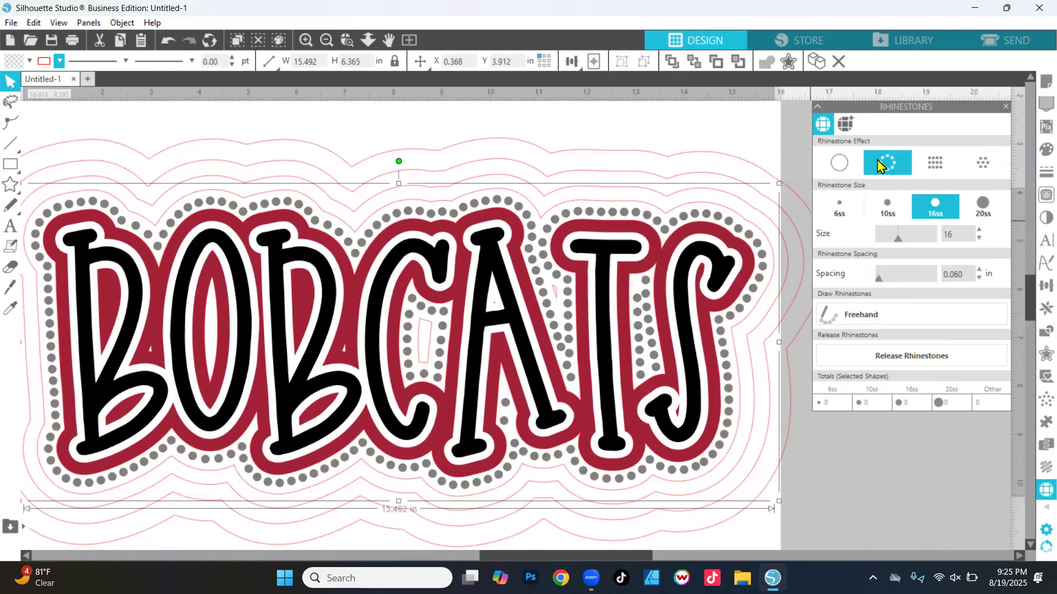
{"action": "left_click", "coordinate": [879, 165]}
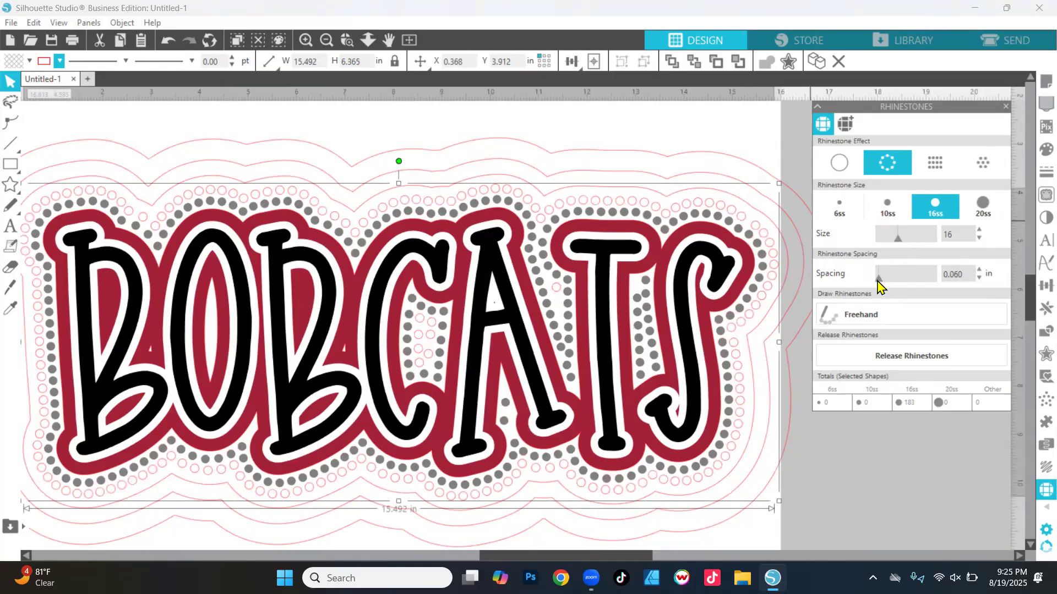
{"action": "left_click", "coordinate": [979, 270]}
{"action": "left_click", "coordinate": [979, 270]}
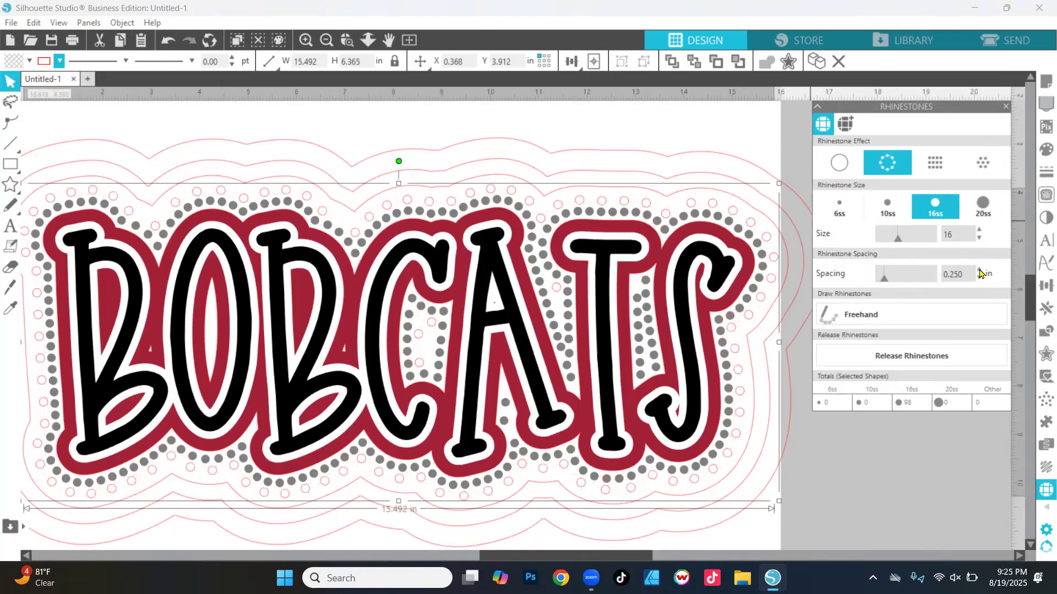
{"action": "left_click", "coordinate": [979, 279]}
Try a spacing of 0.150 in for the second rhinestone line.
{"action": "left_click_drag", "start_coordinate": [967, 276], "coordinate": [950, 280]}
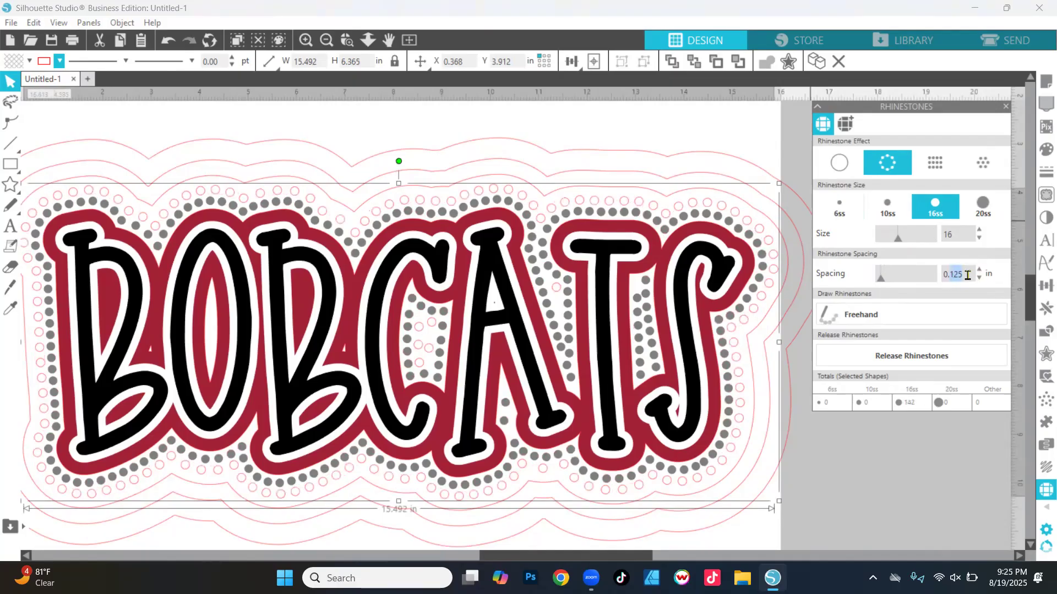
{"action": "type", "text": "."}
{"action": "key", "text": "Return"}
{"action": "left_click_drag", "start_coordinate": [967, 274], "coordinate": [928, 286]}
{"action": "type", "text": ".15"}
{"action": "key", "text": "Return"}
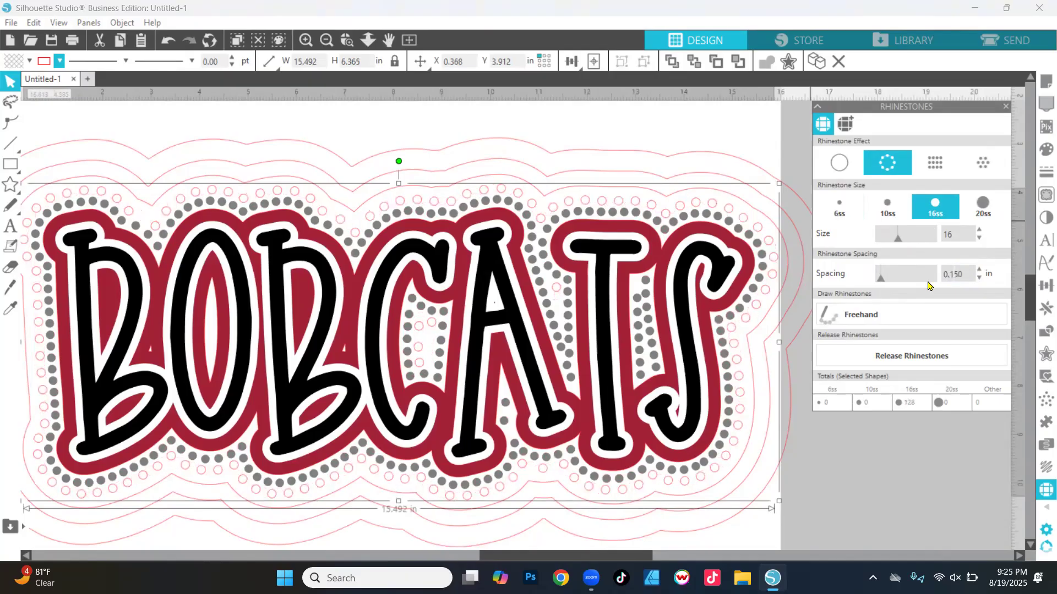
Reduce the spacing of the second rhinestone line to 0.130 in.
{"action": "left_click", "coordinate": [978, 279]}
{"action": "left_click_drag", "start_coordinate": [966, 274], "coordinate": [934, 274]}
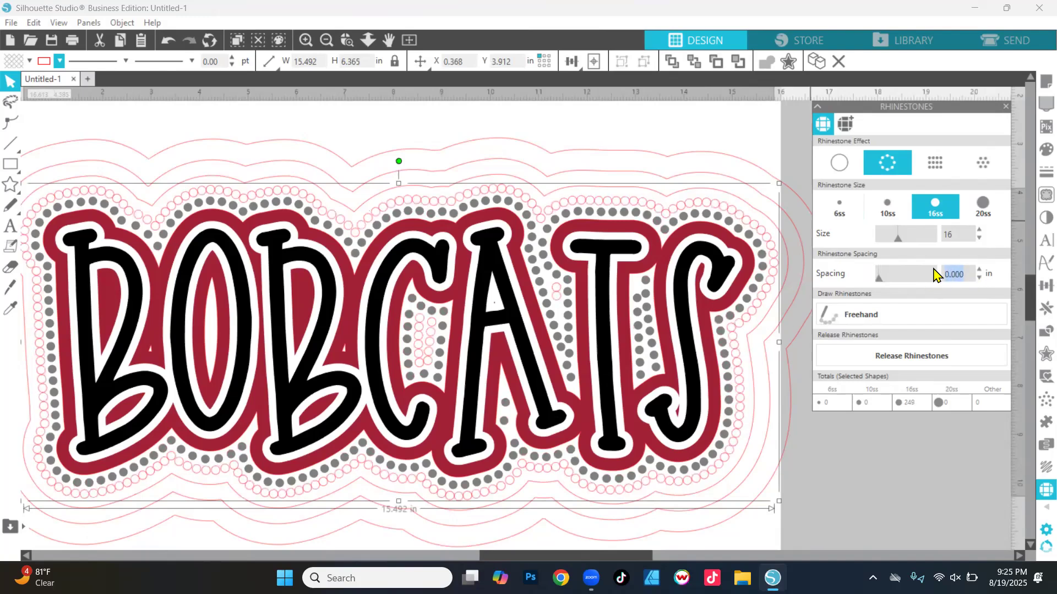
{"action": "type", "text": ".13"}
{"action": "key", "text": "Return"}
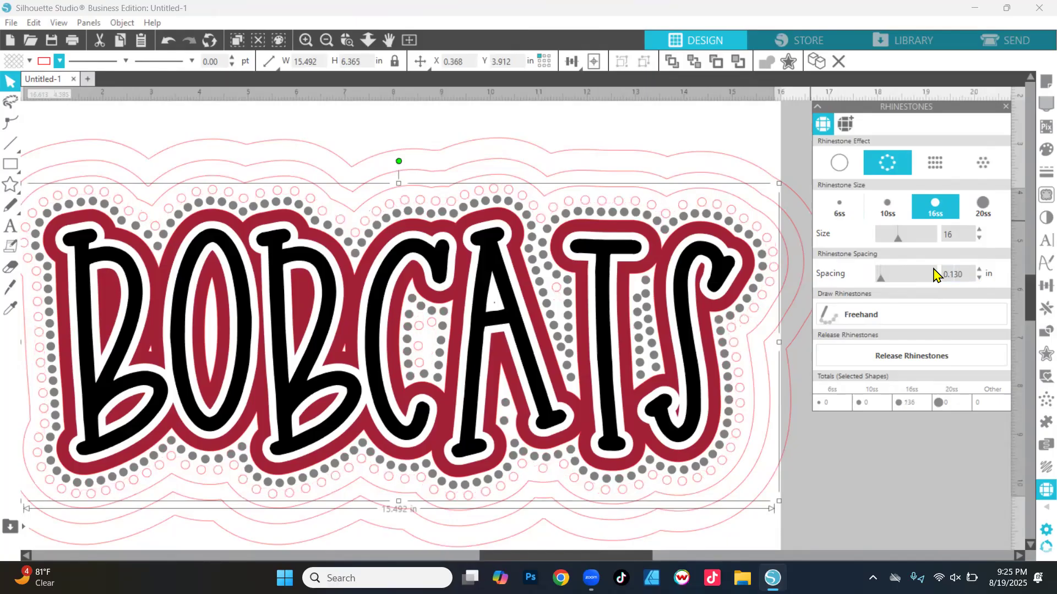
Fill the second rhinestone line with grey and replace its red outline colour.
{"action": "left_click", "coordinate": [27, 63]}
{"action": "left_click", "coordinate": [31, 83]}
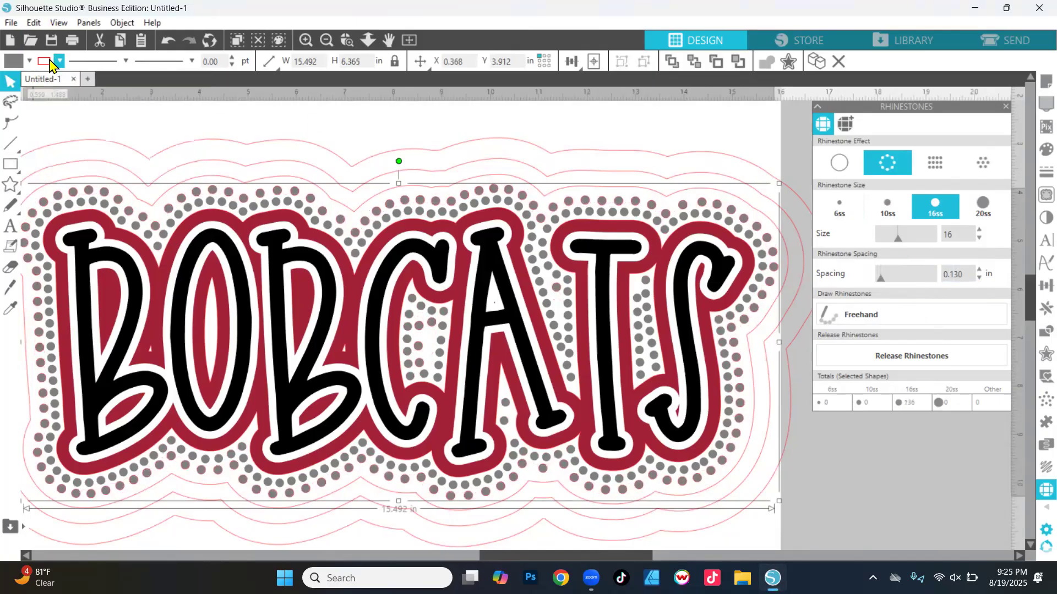
{"action": "left_click", "coordinate": [59, 62]}
{"action": "left_click", "coordinate": [57, 82]}
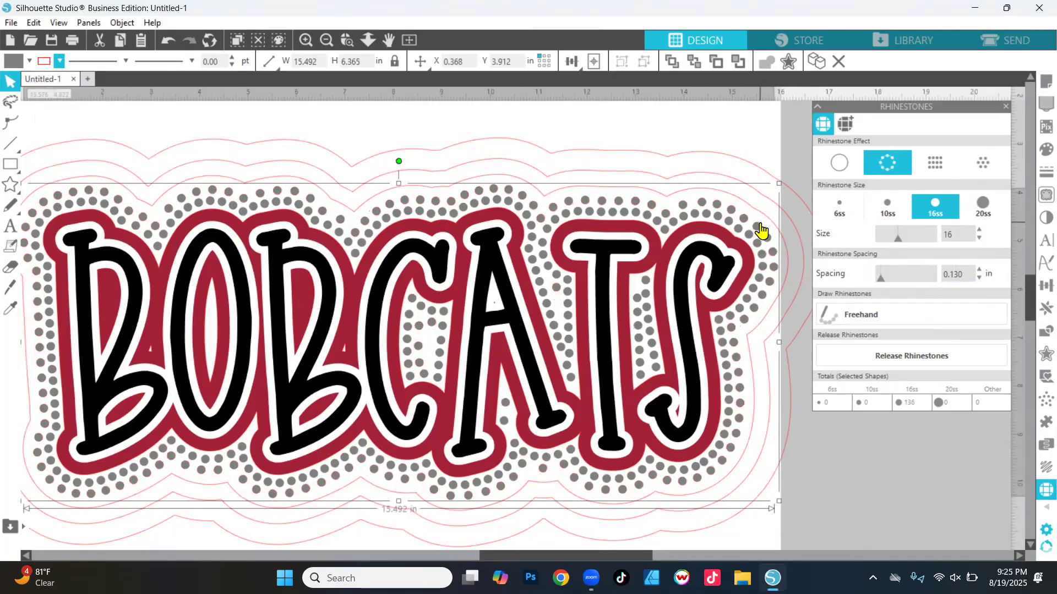
Try a spacing of 0.250 in for the second rhinestone line, and set it to 0.150 in.
{"action": "left_click", "coordinate": [979, 270]}
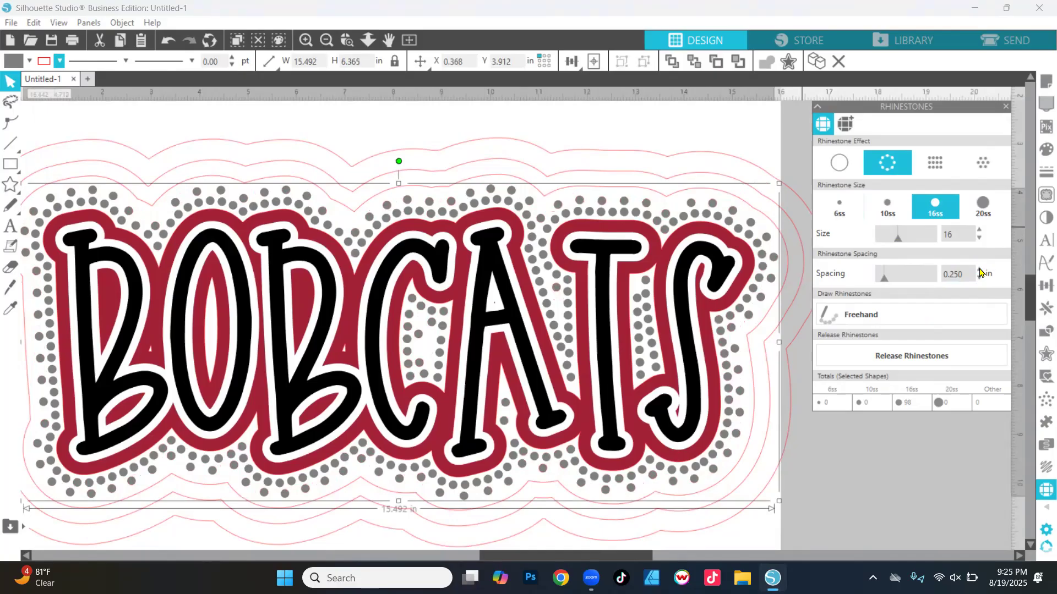
{"action": "double_click", "coordinate": [958, 274]}
{"action": "type", "text": "."}
{"action": "type", "text": "5"}
{"action": "key", "text": "Return"}
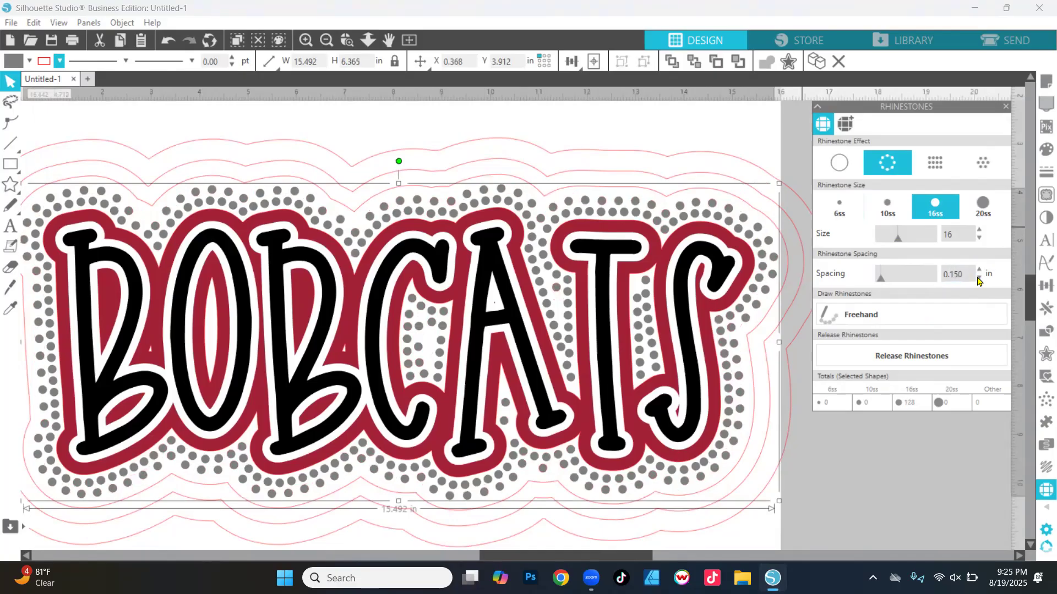
Convert the third outline into a single line of 16ss edge rhinestones with 0.250 in spacing.
{"action": "left_click", "coordinate": [715, 188]}
{"action": "left_click", "coordinate": [887, 163]}
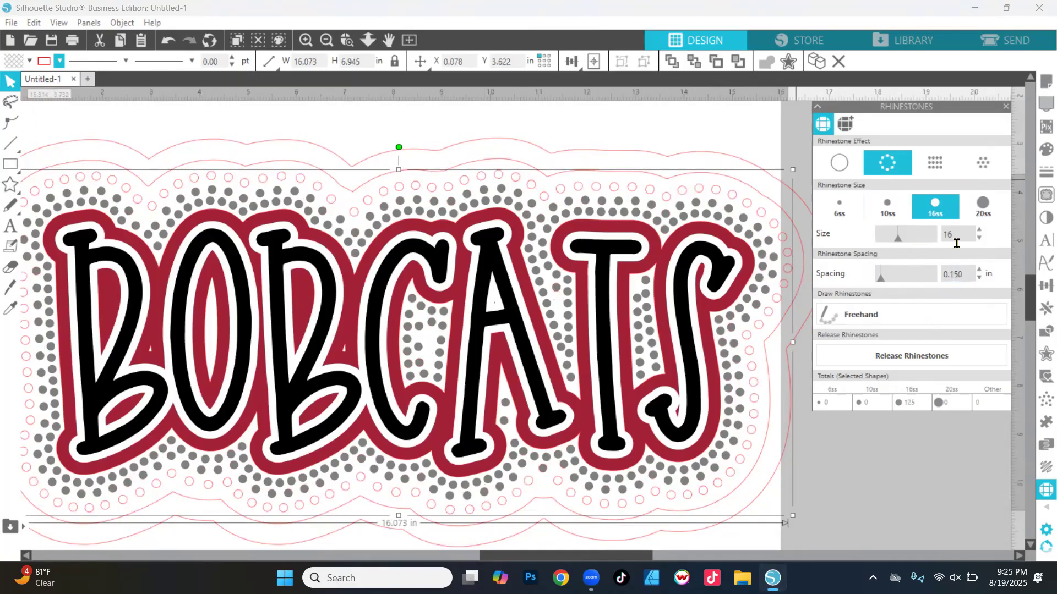
{"action": "left_click", "coordinate": [979, 271]}
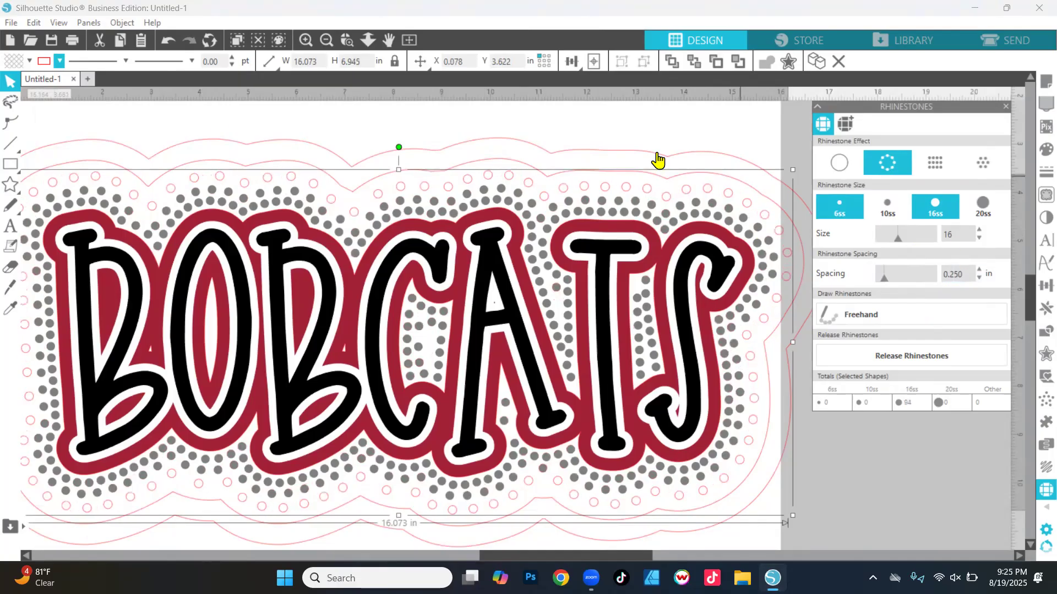
Fill the third rhinestone line with grey and replace its red outline colour.
{"action": "left_click", "coordinate": [29, 61]}
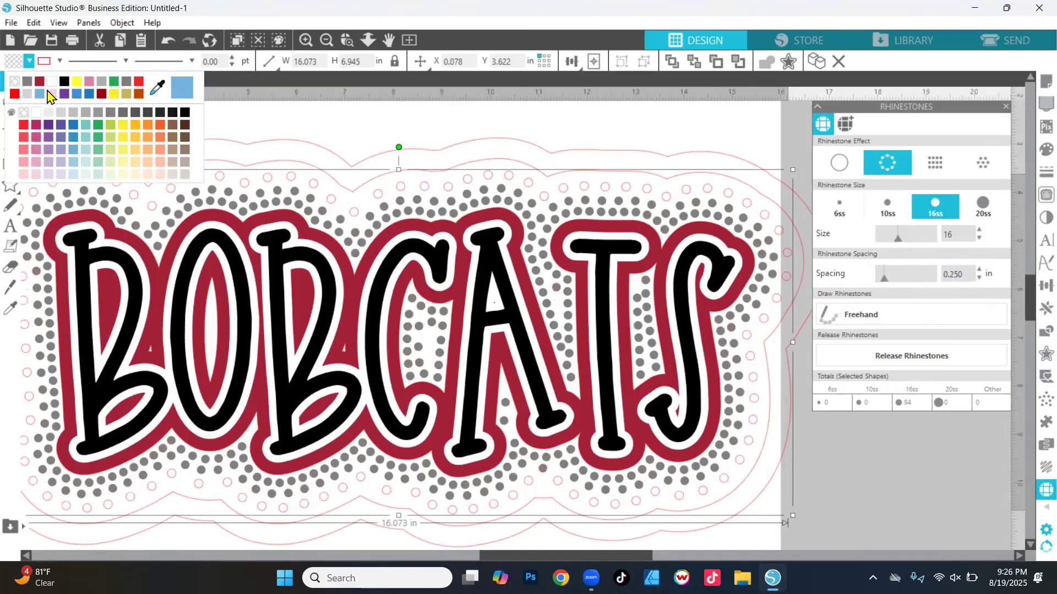
{"action": "left_click", "coordinate": [34, 86]}
{"action": "left_click", "coordinate": [59, 61]}
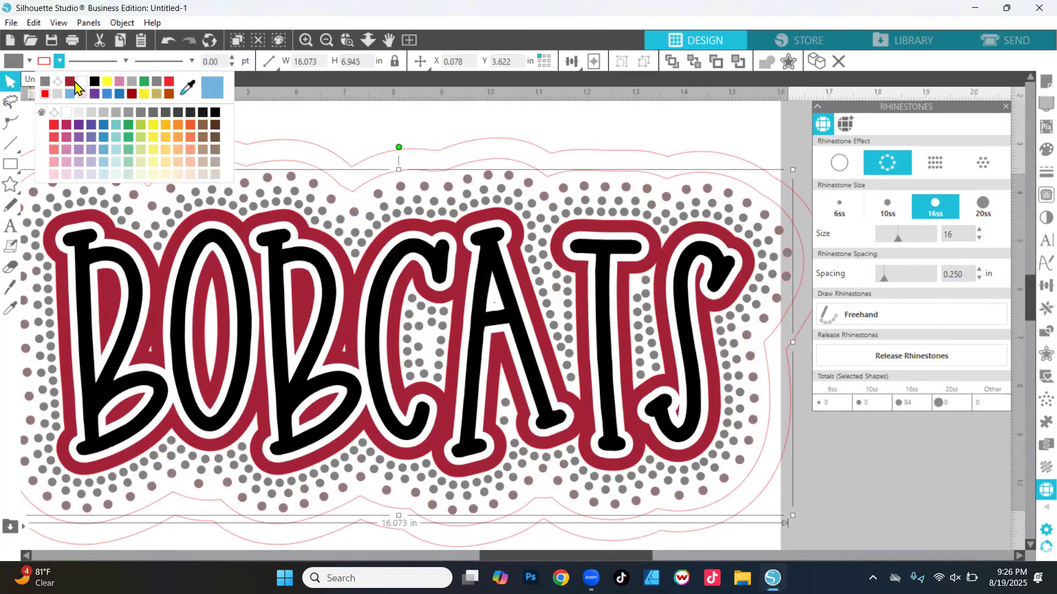
{"action": "left_click", "coordinate": [134, 101]}
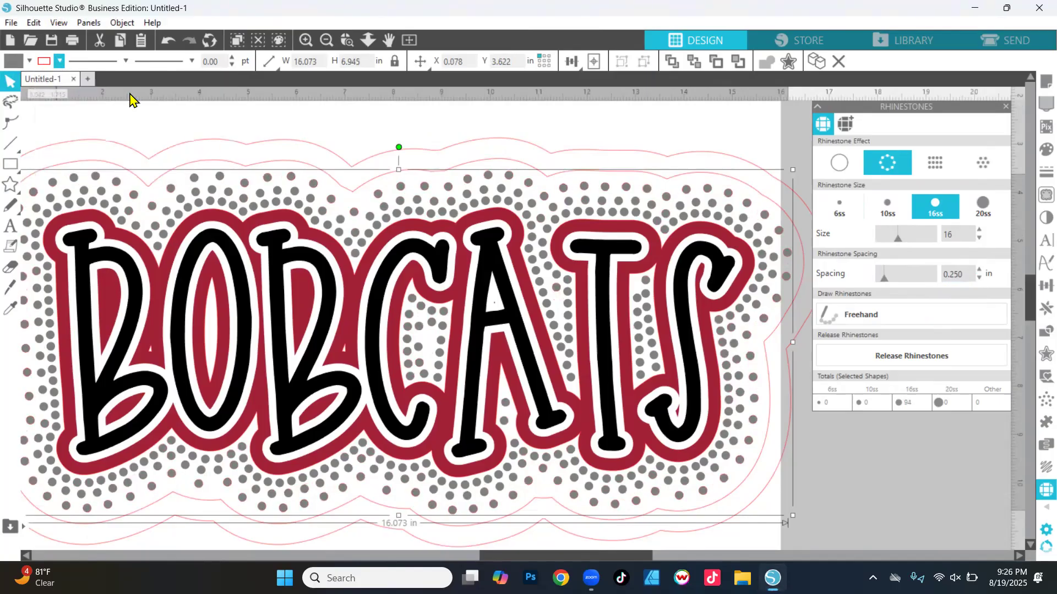
Convert the fourth outline into a single line of 16ss edge rhinestones with 0.375 in spacing.
{"action": "left_click", "coordinate": [762, 202]}
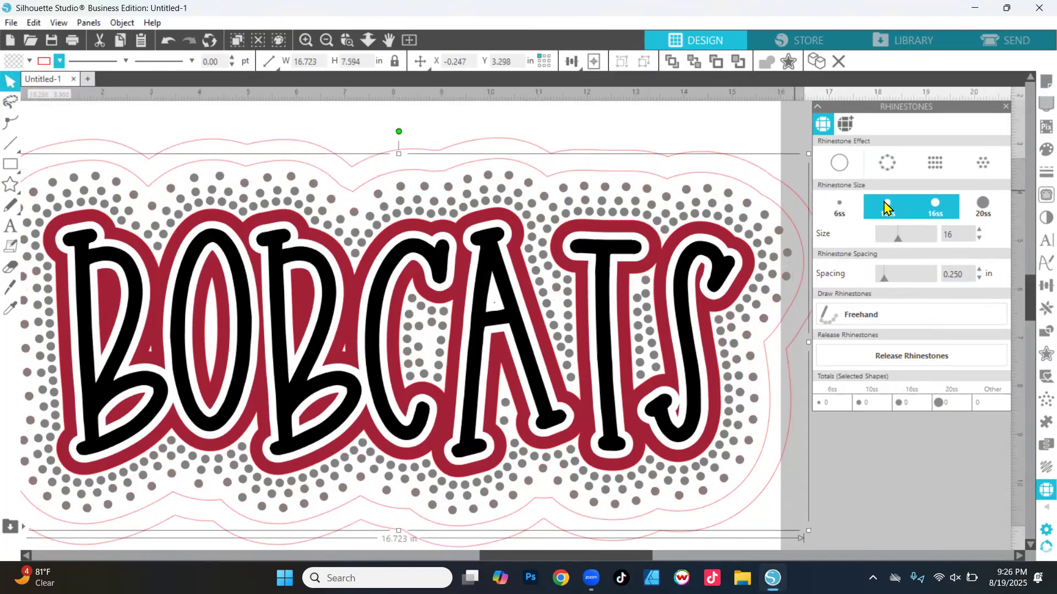
{"action": "left_click", "coordinate": [886, 163]}
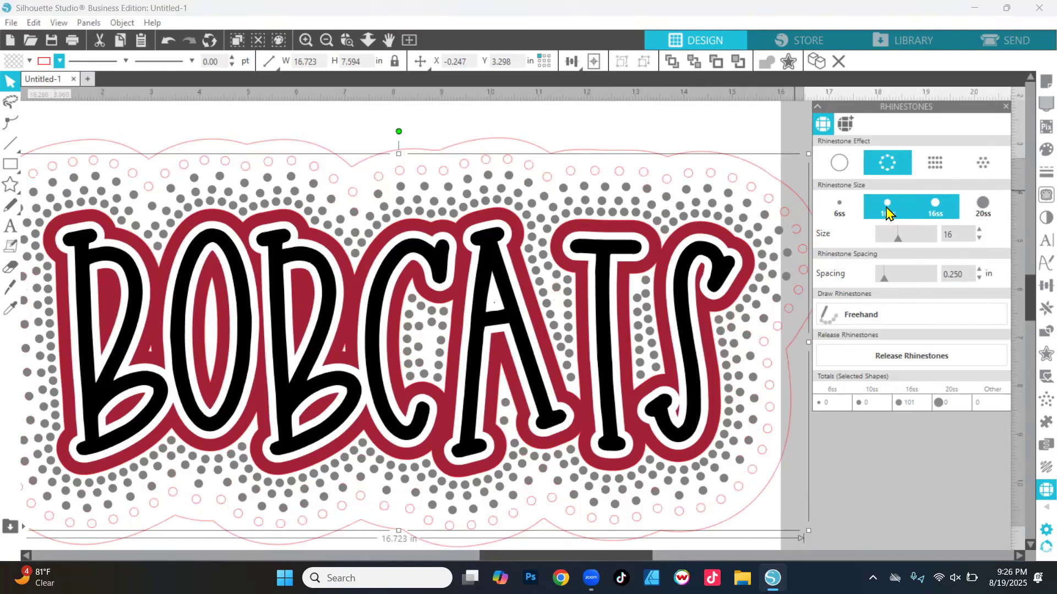
{"action": "left_click", "coordinate": [978, 270]}
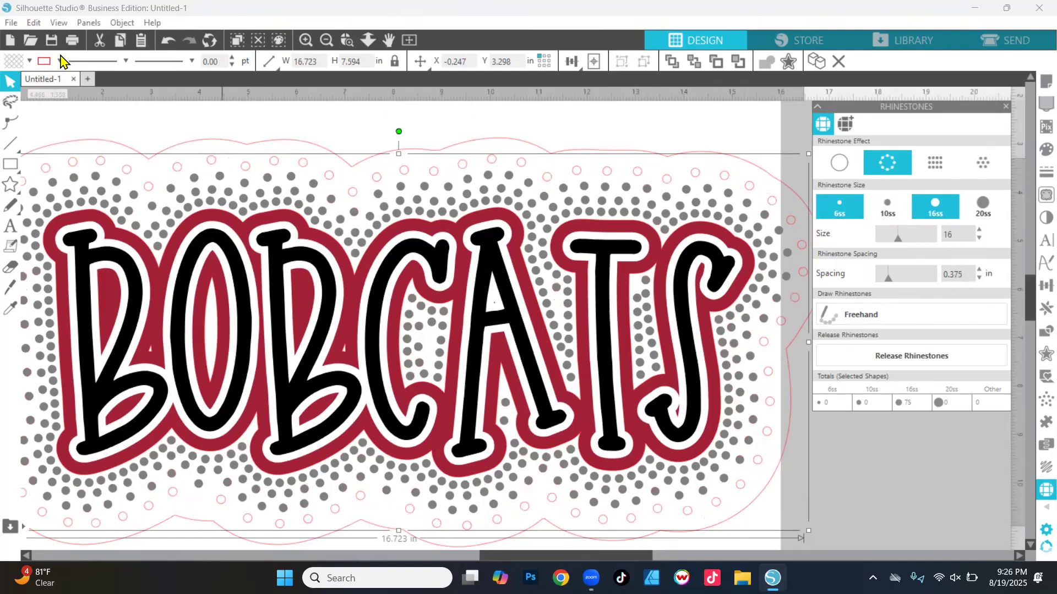
Fill the fourth rhinestone line with grey and replace its red outline colour.
{"action": "left_click", "coordinate": [29, 61]}
{"action": "left_click", "coordinate": [27, 85]}
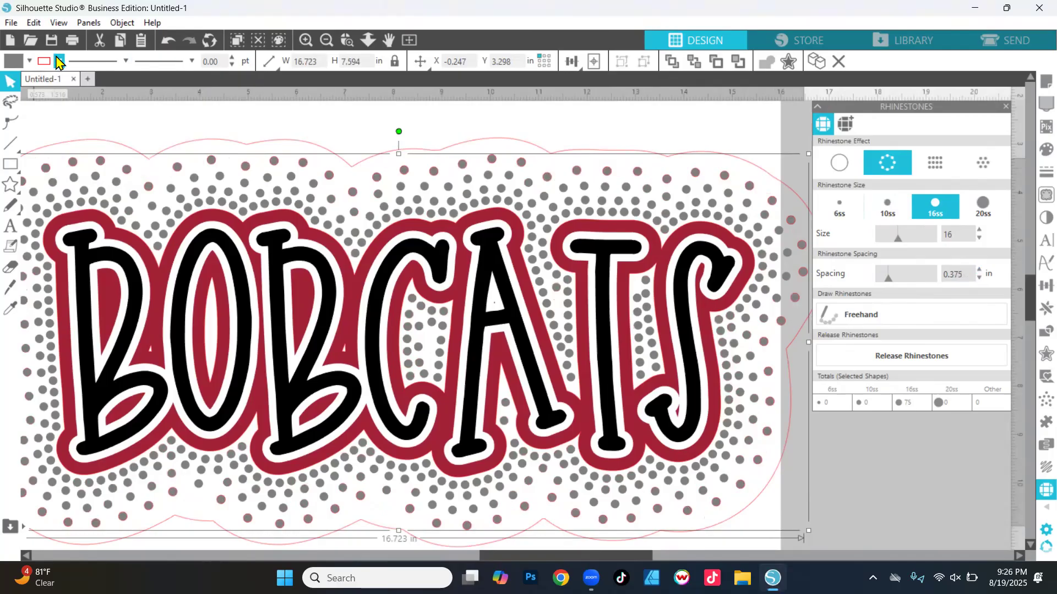
{"action": "left_click", "coordinate": [60, 61]}
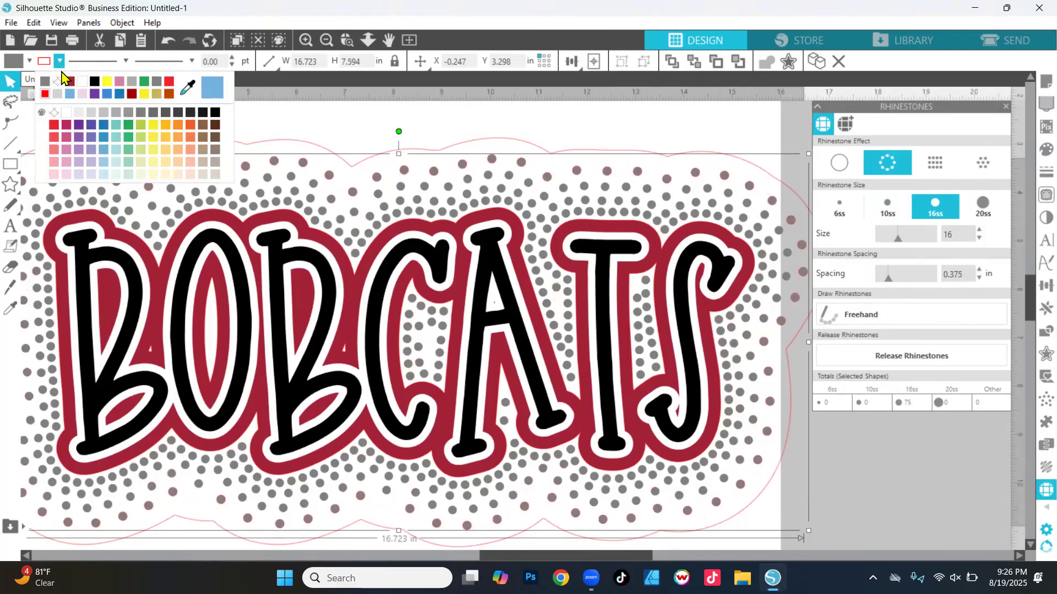
Convert the outermost outline into a single line of 16ss edge rhinestones, try 0.625 in spacing and set it to 0.500 in.
{"action": "left_click", "coordinate": [741, 165]}
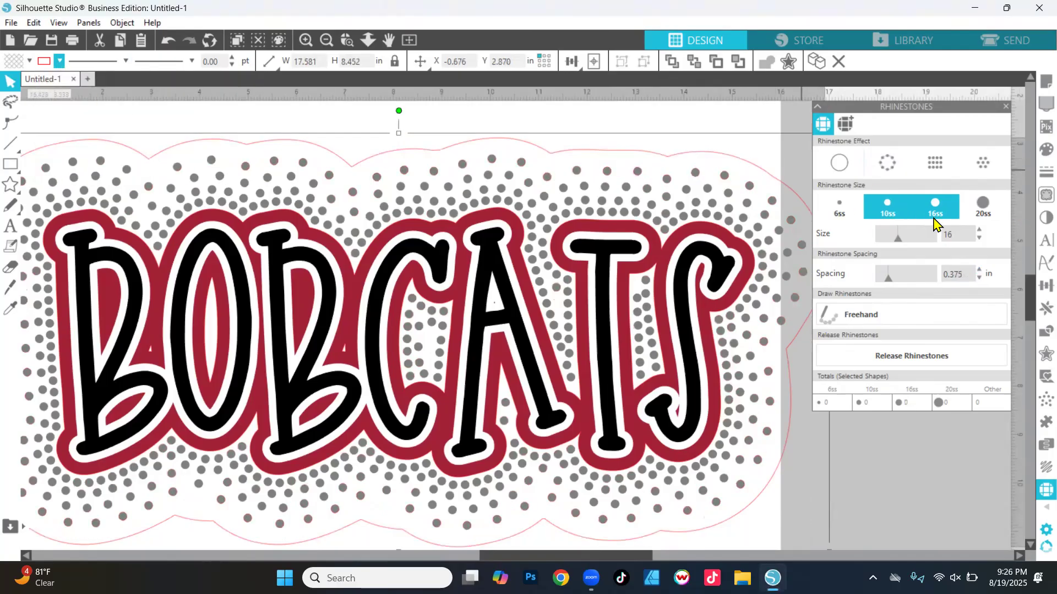
{"action": "left_click", "coordinate": [900, 171]}
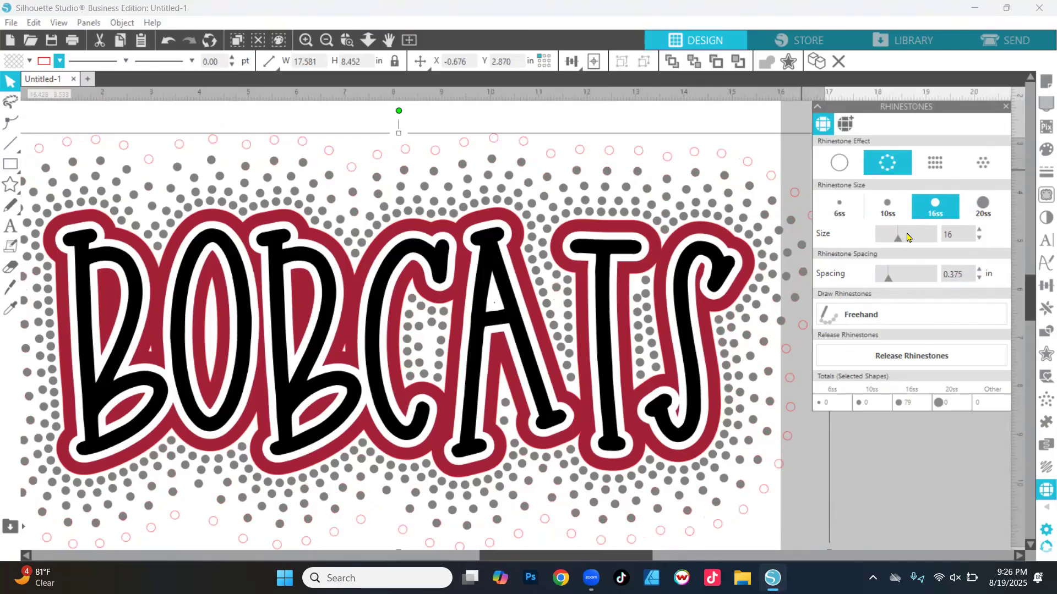
{"action": "left_click", "coordinate": [980, 271]}
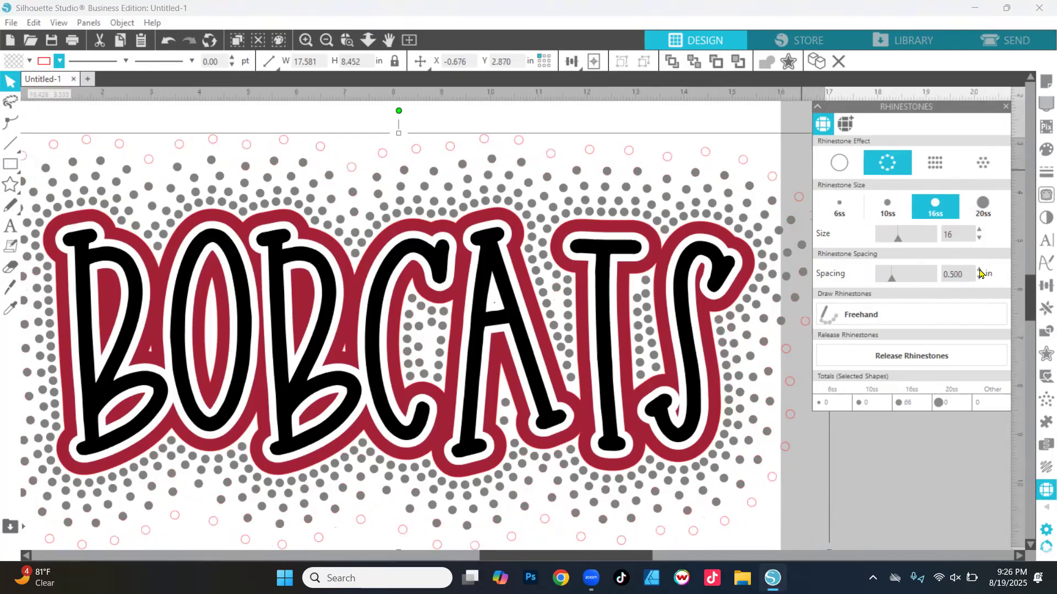
{"action": "left_click", "coordinate": [980, 271]}
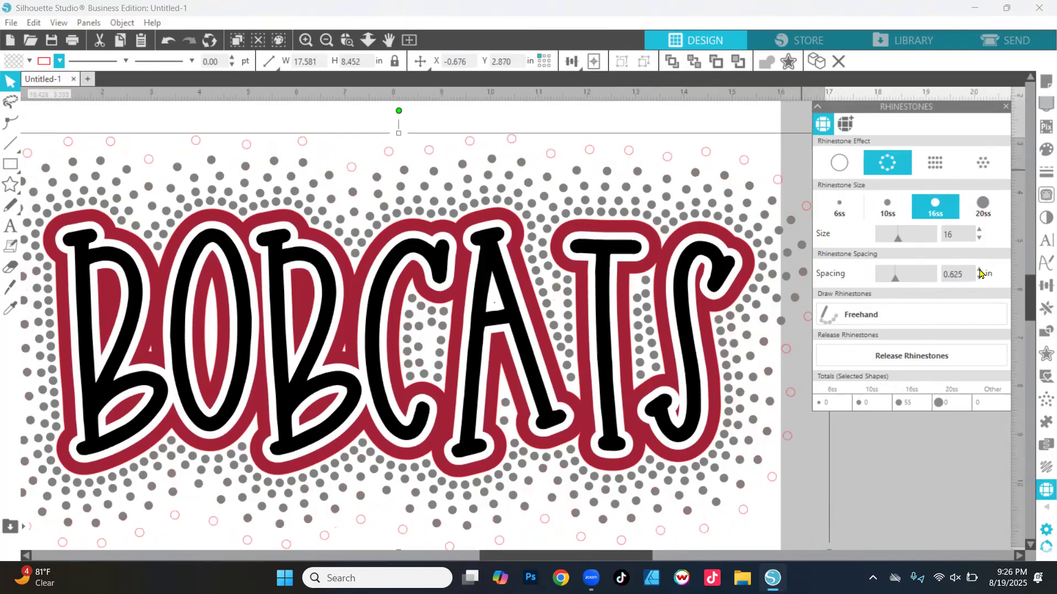
{"action": "left_click", "coordinate": [979, 279]}
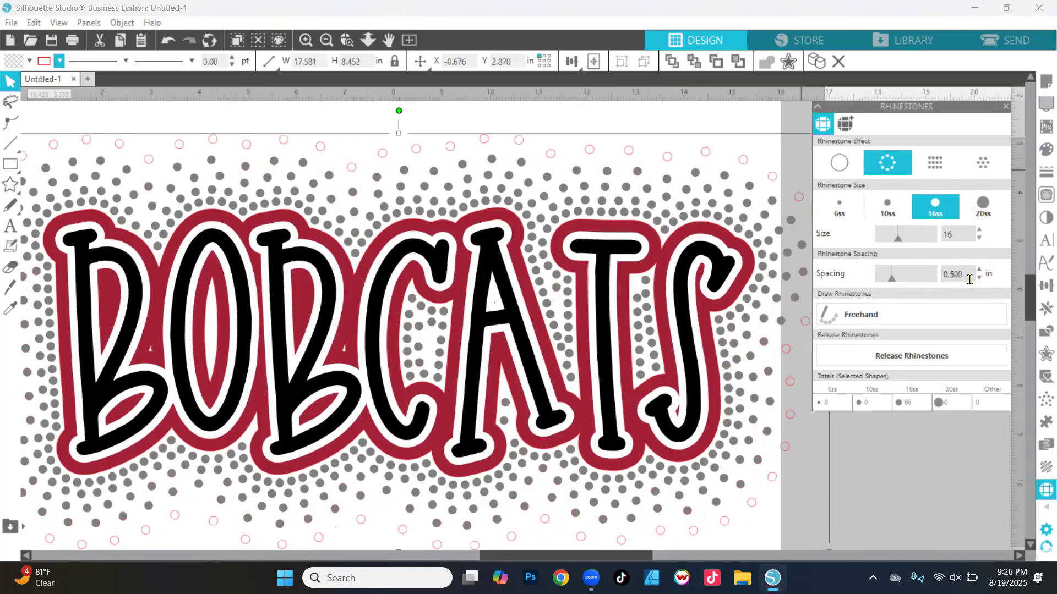
Fill the outermost rhinestone line with grey and replace its red outline colour.
{"action": "left_click", "coordinate": [26, 62]}
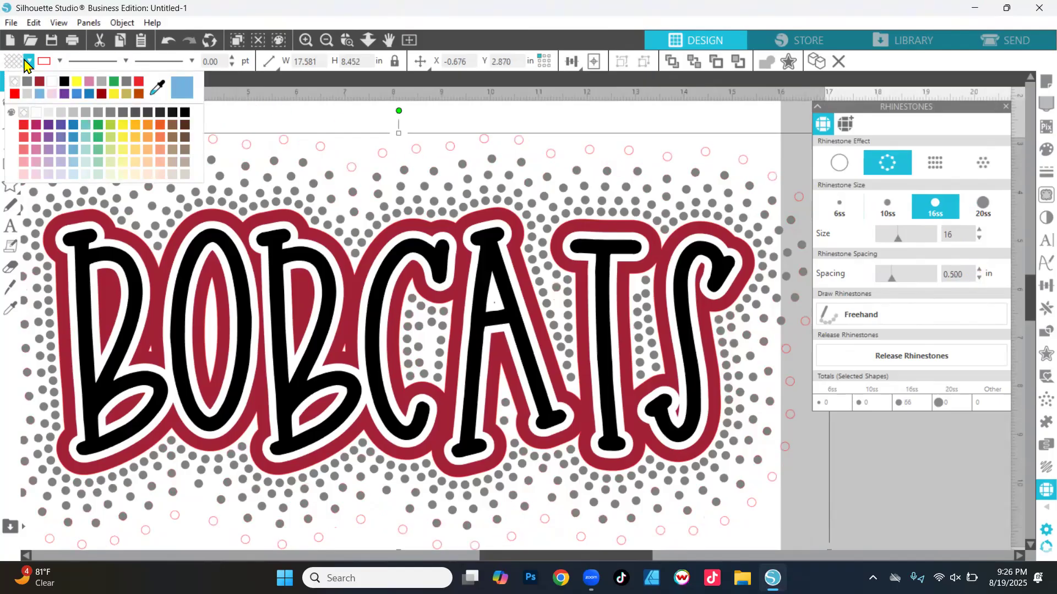
{"action": "left_click", "coordinate": [27, 81]}
{"action": "left_click", "coordinate": [59, 61]}
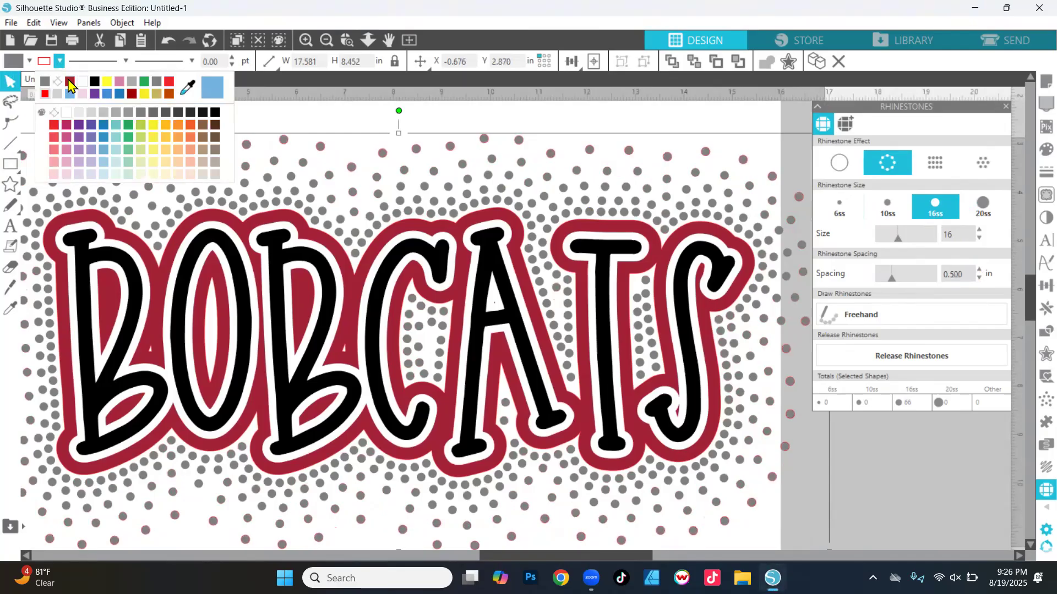
{"action": "left_click", "coordinate": [70, 82]}
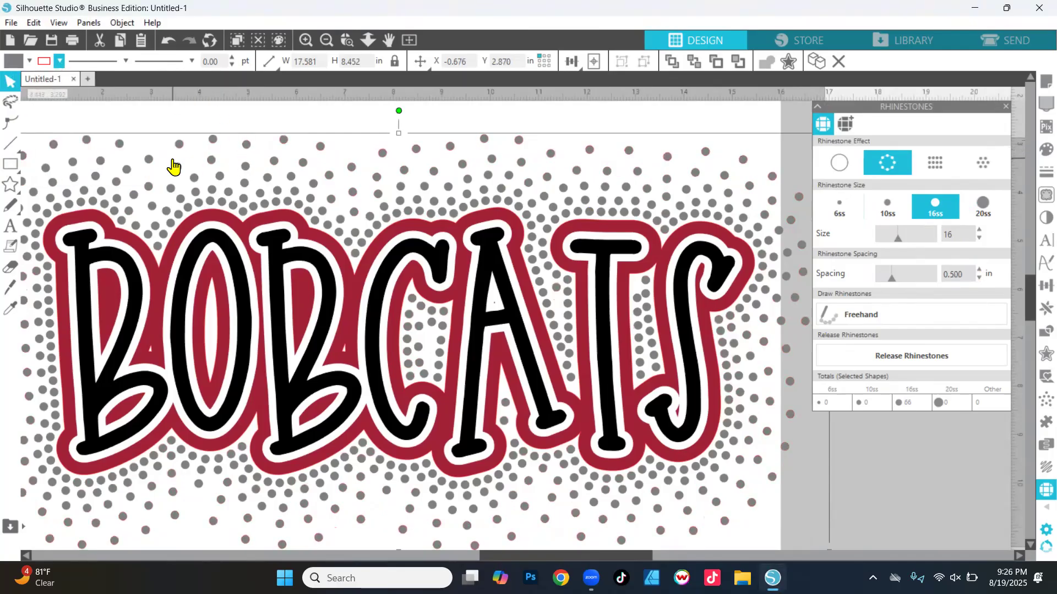
{"action": "scroll", "coordinate": [273, 224], "scroll_direction": "down", "scroll_amount": 4}
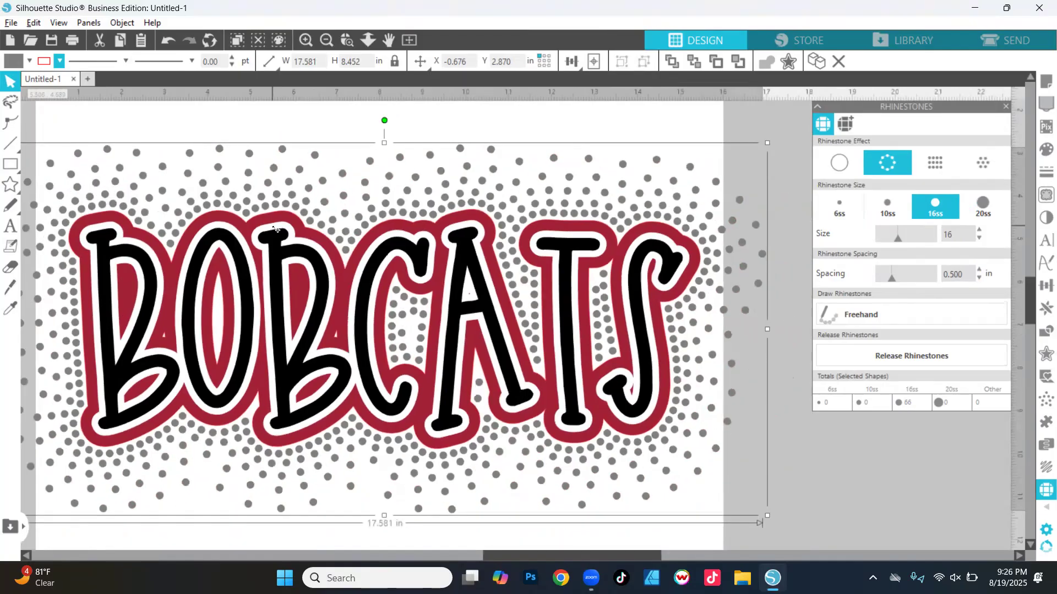
{"action": "scroll", "coordinate": [277, 230], "scroll_direction": "down", "scroll_amount": 1}
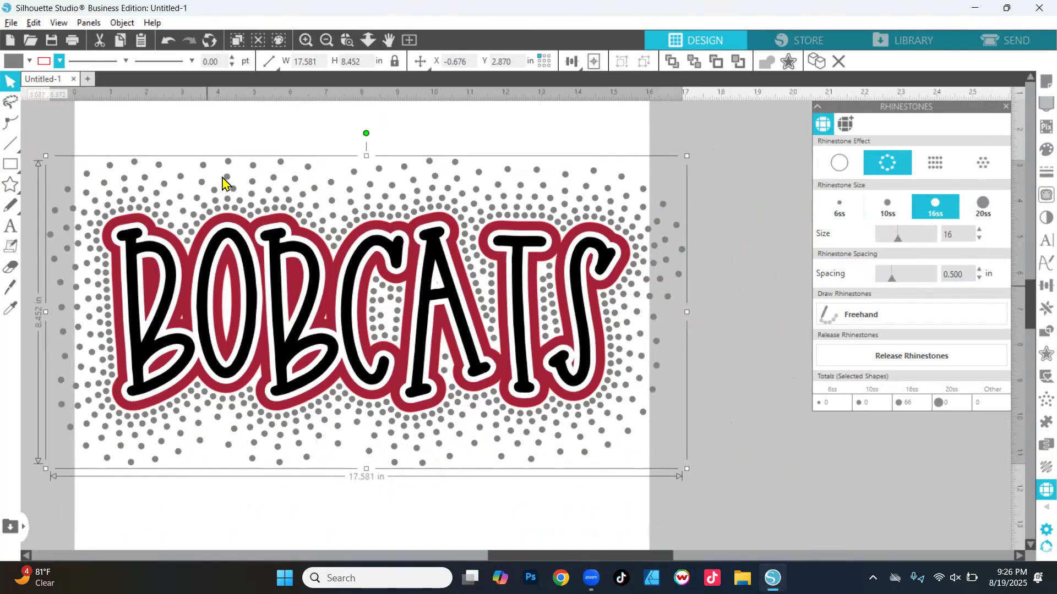
{"action": "scroll", "coordinate": [115, 218], "scroll_direction": "up", "scroll_amount": 2}
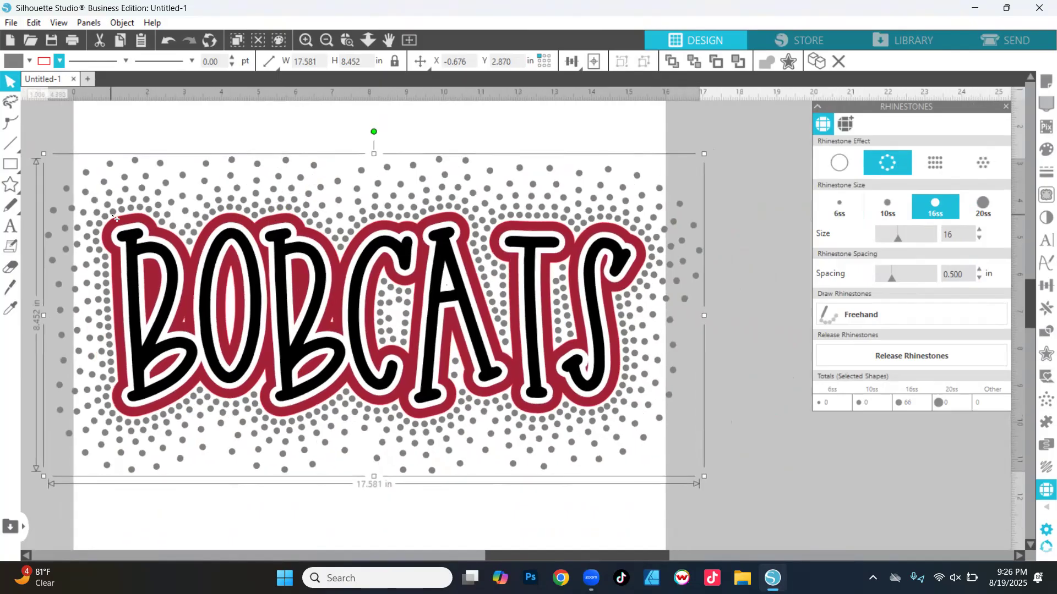
Try 0.125 in and 0.250 in spacing on the second rhinestone line from the dark red layer and set it to 0.210 in.
{"action": "scroll", "coordinate": [115, 219], "scroll_direction": "up", "scroll_amount": 2}
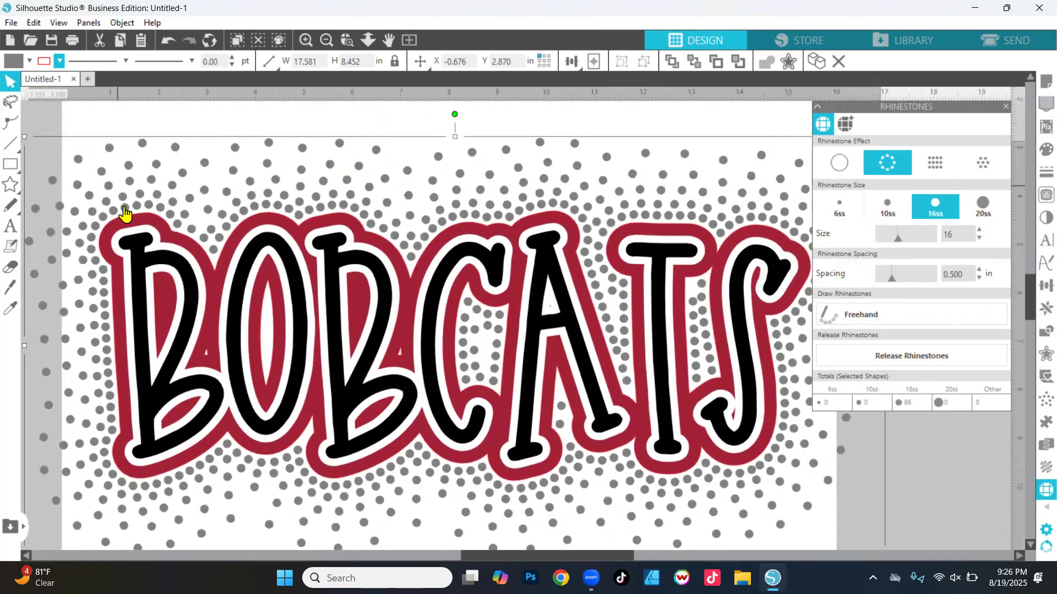
{"action": "left_click", "coordinate": [158, 200]}
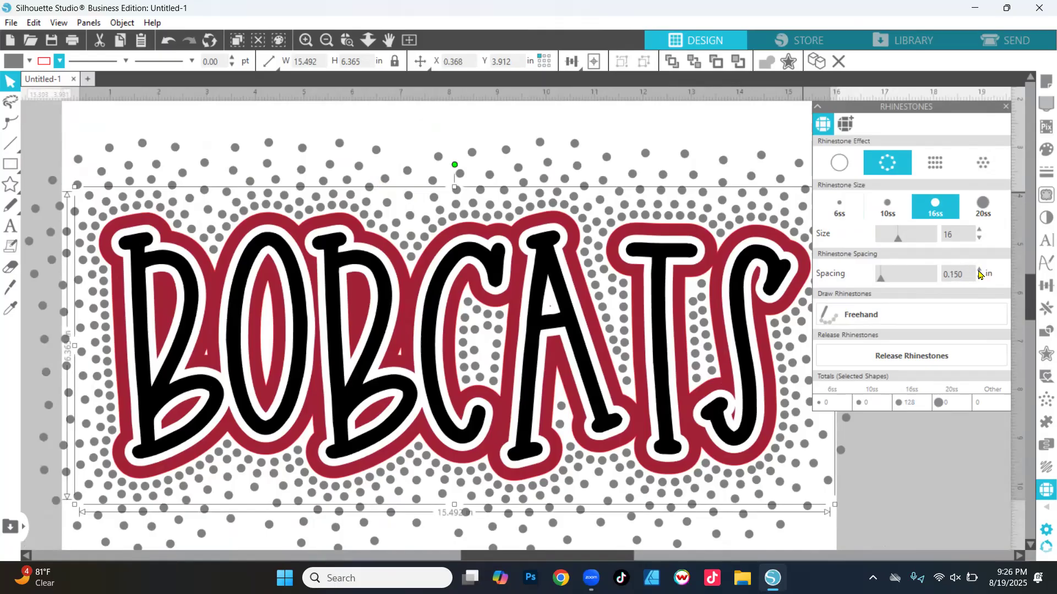
{"action": "left_click", "coordinate": [979, 271]}
{"action": "left_click", "coordinate": [978, 280]}
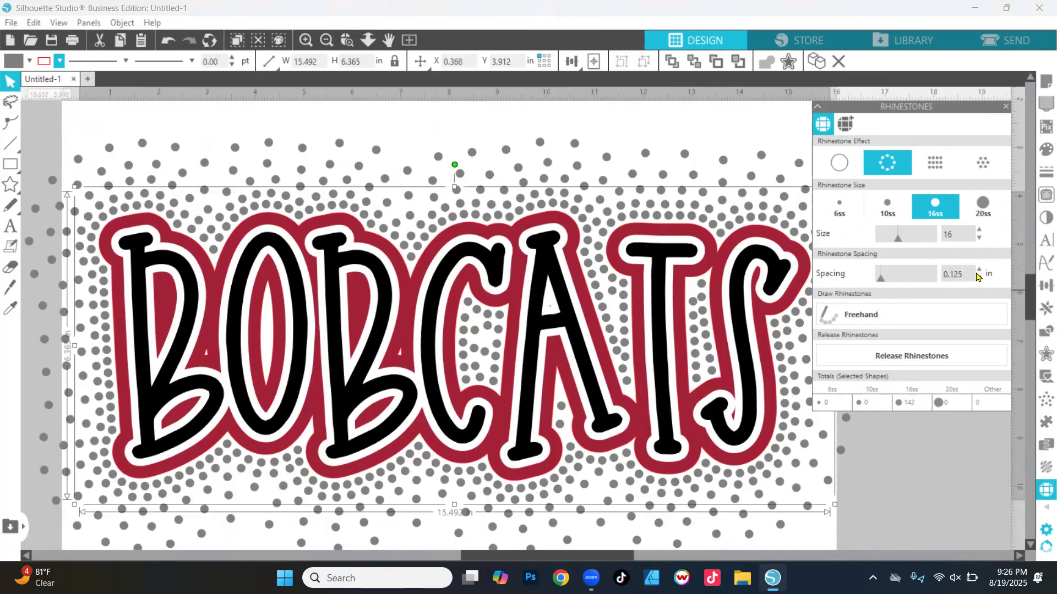
{"action": "left_click", "coordinate": [877, 280]}
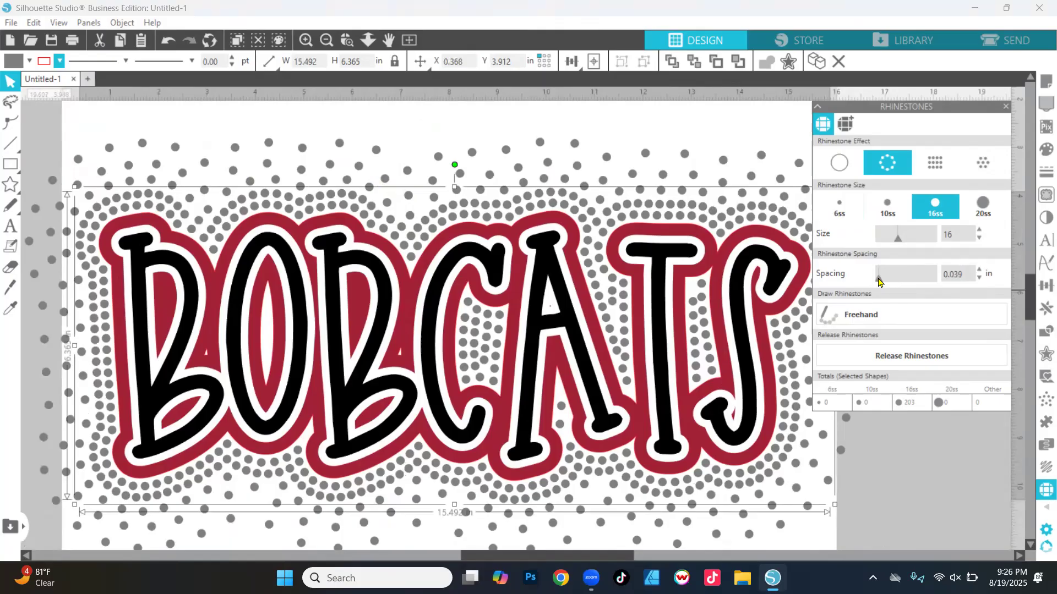
{"action": "left_click", "coordinate": [879, 280]}
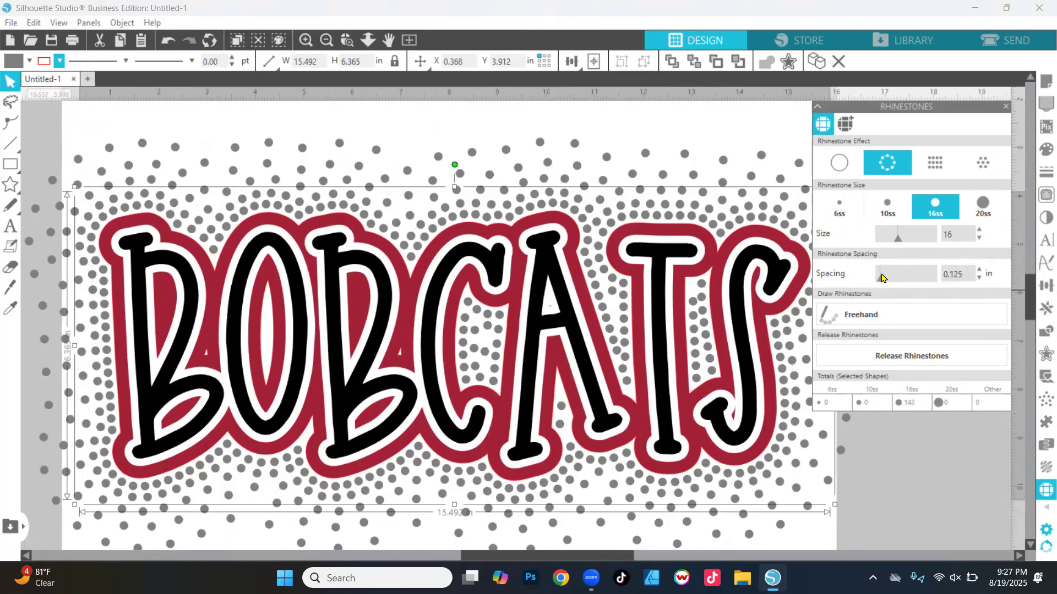
{"action": "left_click_drag", "start_coordinate": [881, 278], "coordinate": [884, 278]}
{"action": "double_click", "coordinate": [964, 276]}
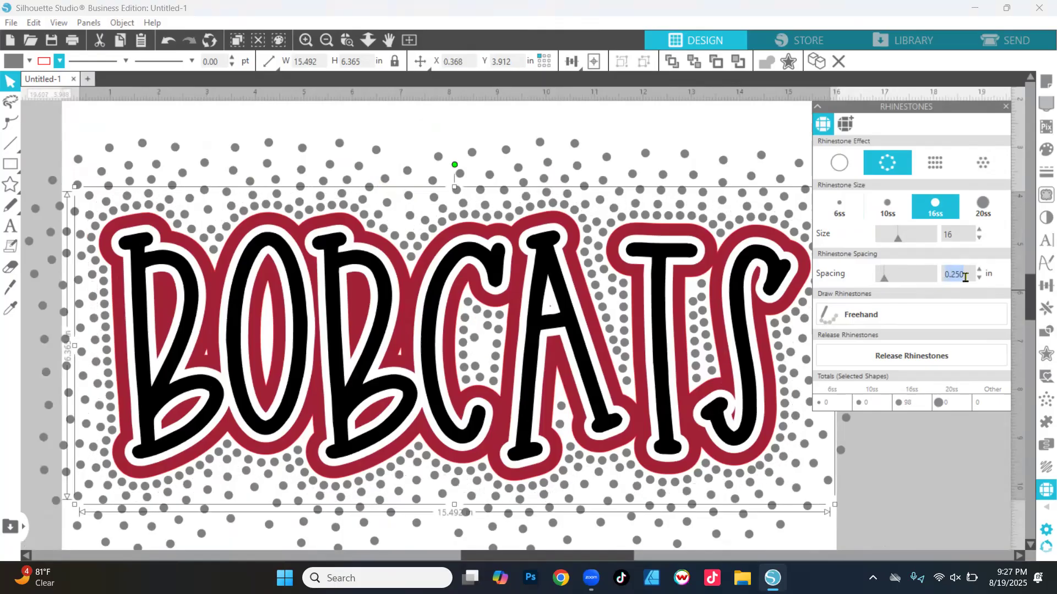
{"action": "type", "text": "0.2"}
{"action": "key", "text": "Return"}
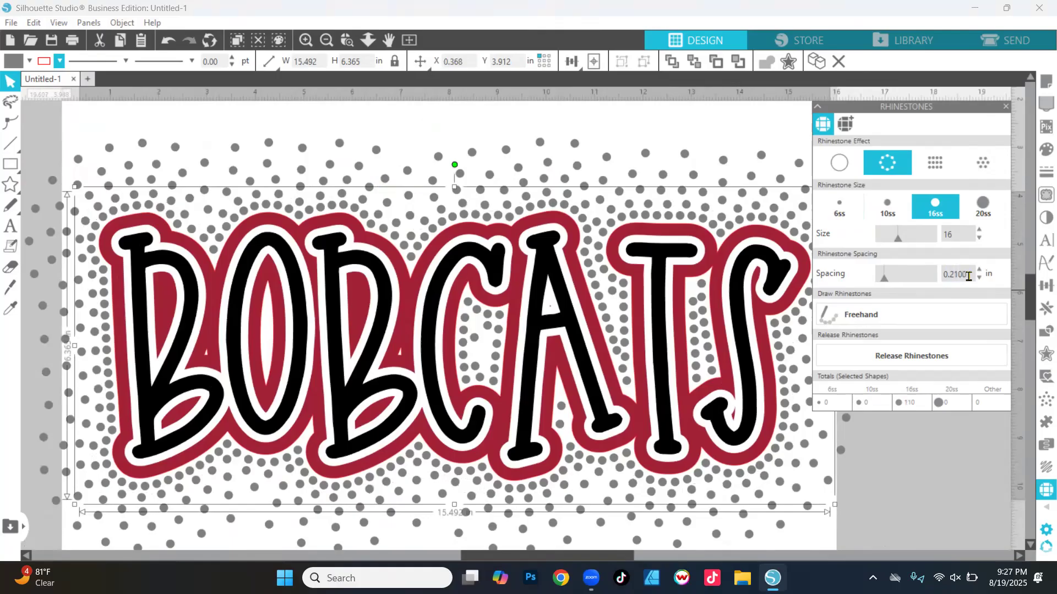
{"action": "type", "text": "1"}
{"action": "key", "text": "Return"}
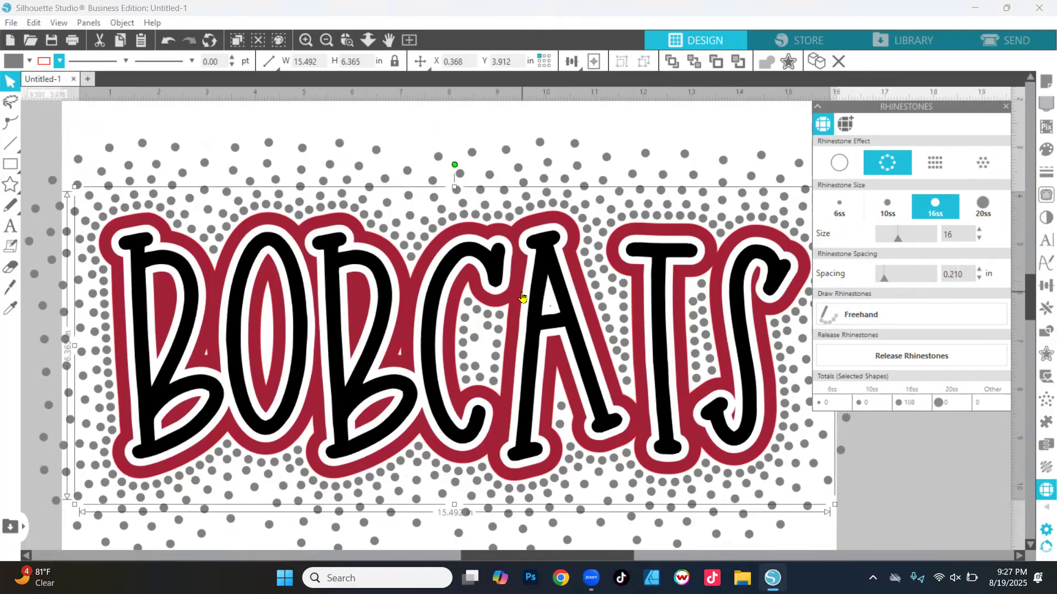
Scale the whole BOBCATS design with its rhinestones down to about 14.5 in wide and move it fully onto the page.
{"action": "scroll", "coordinate": [594, 389], "scroll_direction": "down", "scroll_amount": 2}
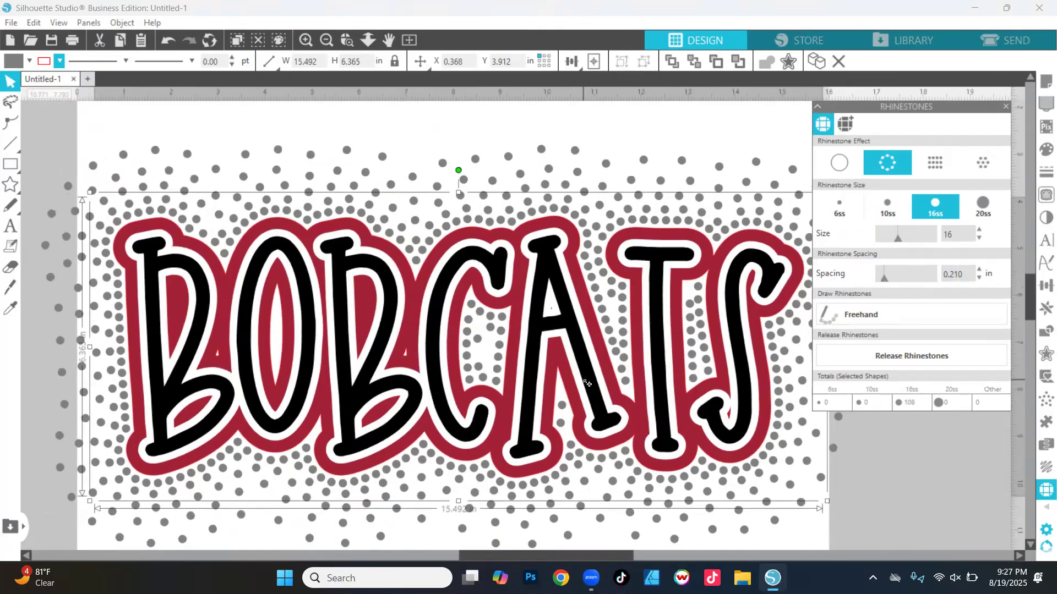
{"action": "scroll", "coordinate": [538, 381], "scroll_direction": "down", "scroll_amount": 1}
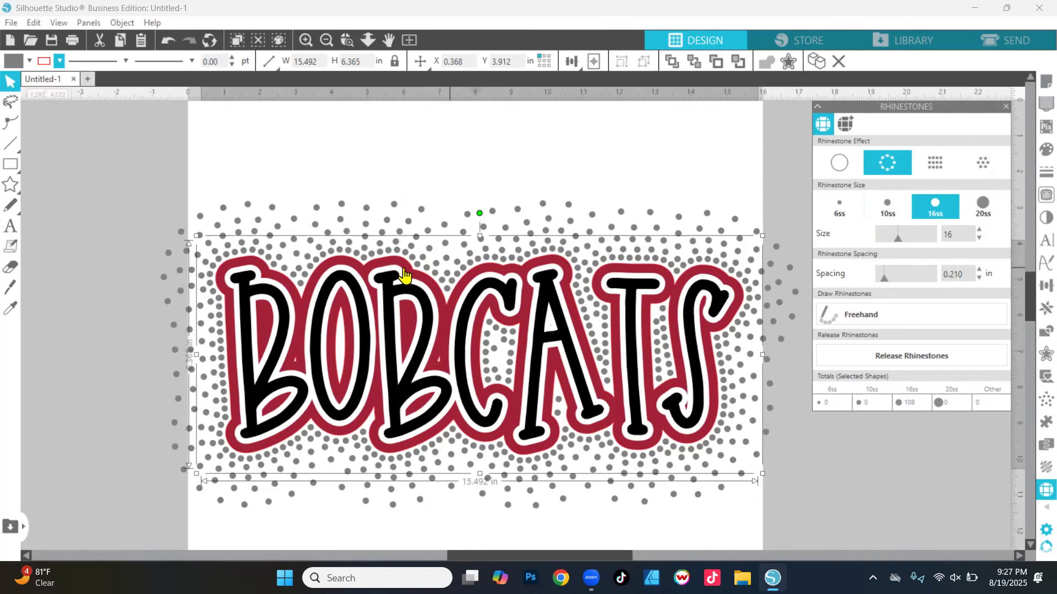
{"action": "scroll", "coordinate": [538, 294], "scroll_direction": "down", "scroll_amount": 2}
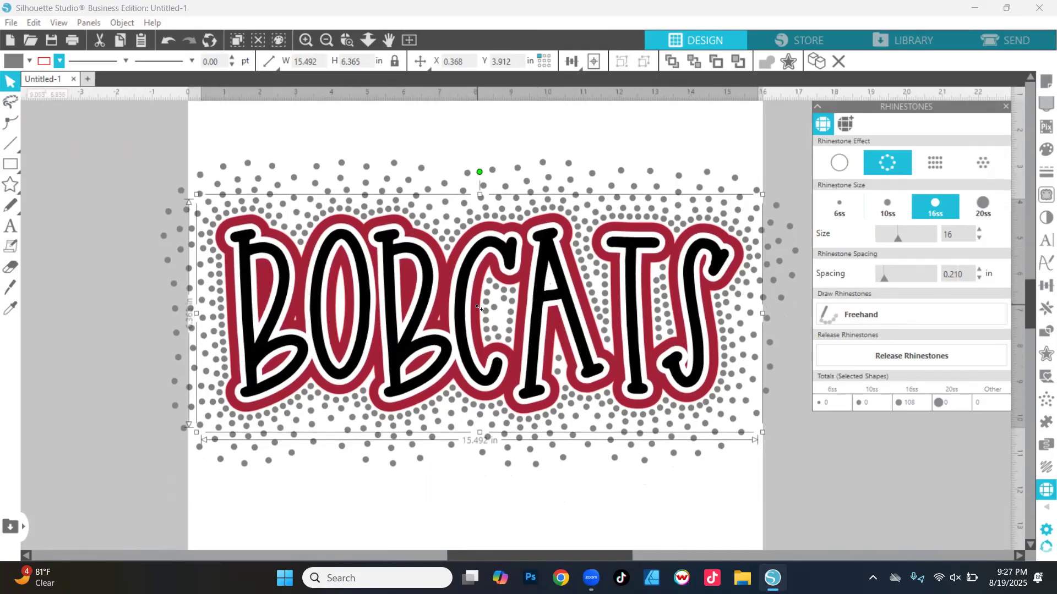
{"action": "scroll", "coordinate": [473, 311], "scroll_direction": "down", "scroll_amount": 3}
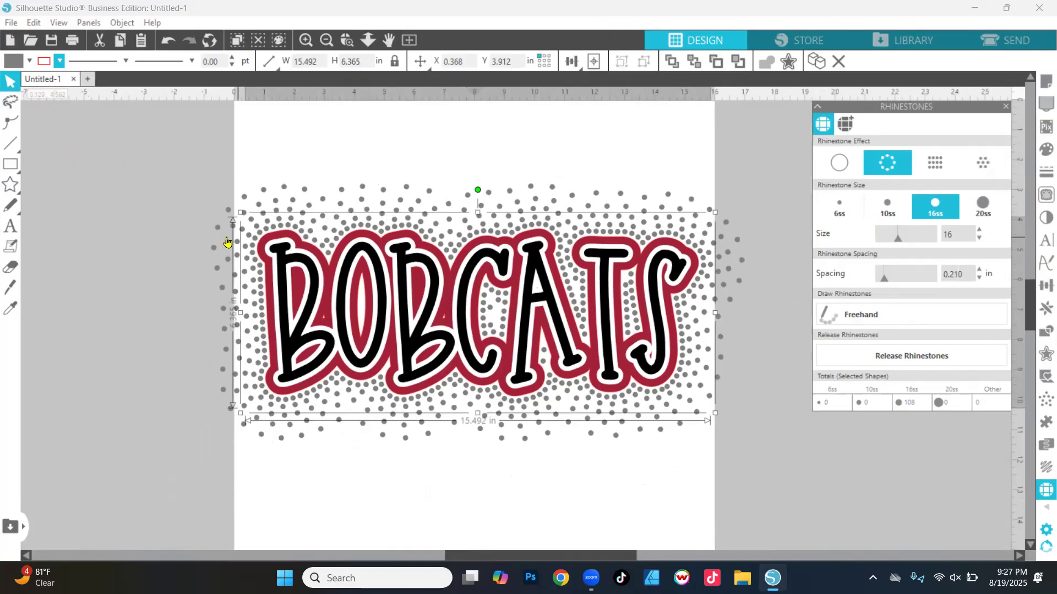
{"action": "left_click_drag", "start_coordinate": [131, 141], "coordinate": [825, 577]}
{"action": "scroll", "coordinate": [708, 325], "scroll_direction": "up", "scroll_amount": 2}
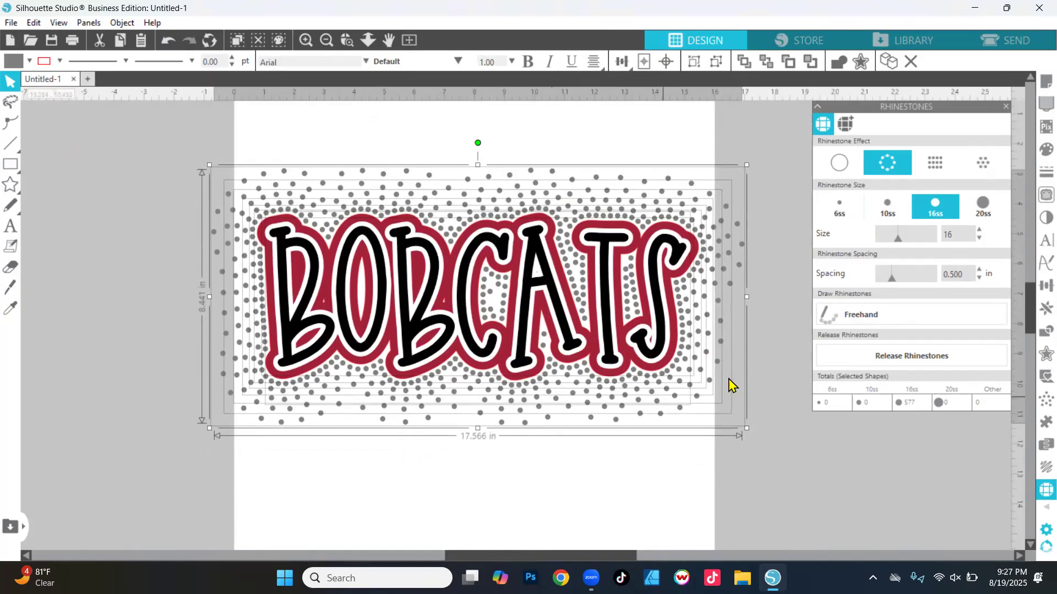
{"action": "left_click_drag", "start_coordinate": [741, 427], "coordinate": [676, 352]}
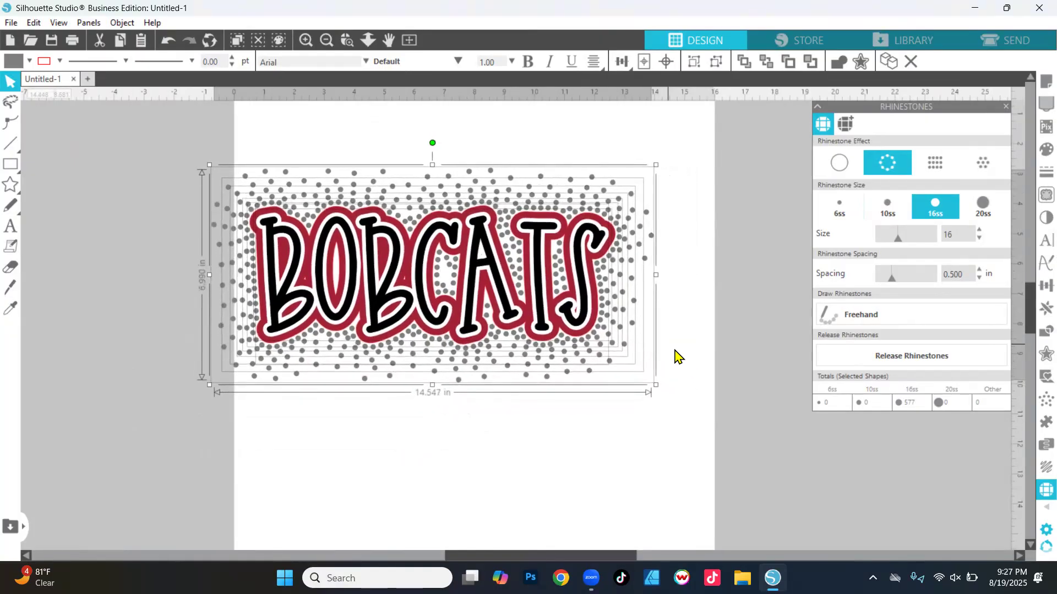
{"action": "left_click_drag", "start_coordinate": [471, 293], "coordinate": [508, 297]}
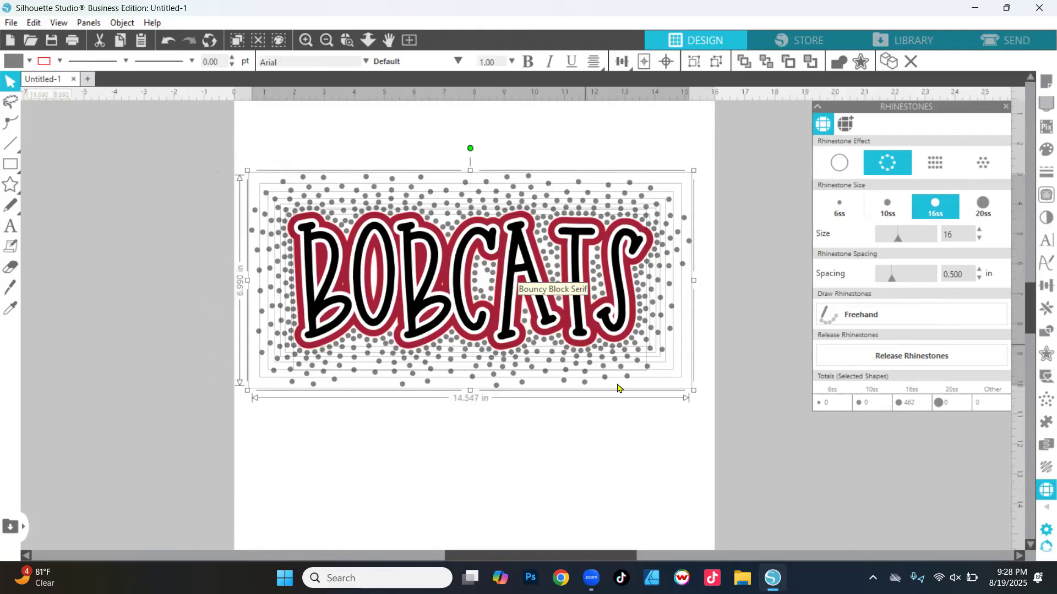
{"action": "left_click", "coordinate": [724, 398]}
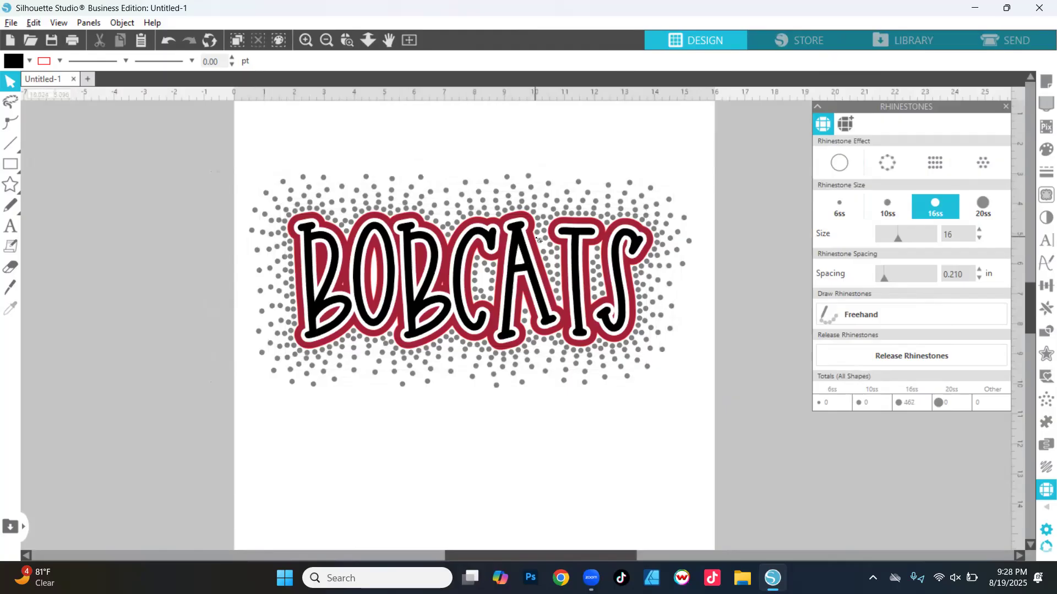
Set the spacing of the innermost rhinestone line to 0.070 in.
{"action": "scroll", "coordinate": [532, 258], "scroll_direction": "up", "scroll_amount": 5}
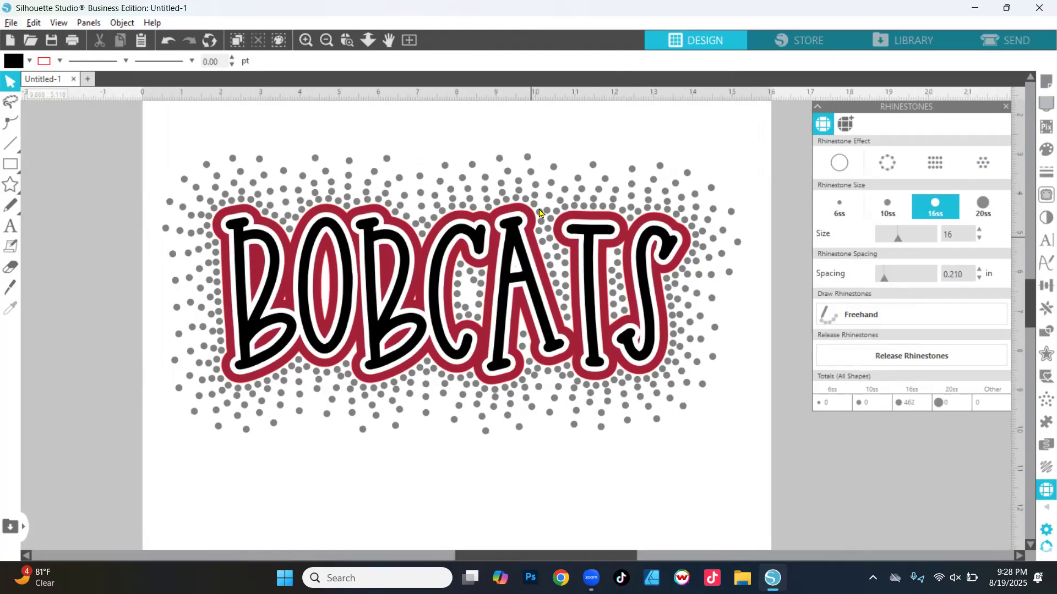
{"action": "left_click", "coordinate": [540, 214]}
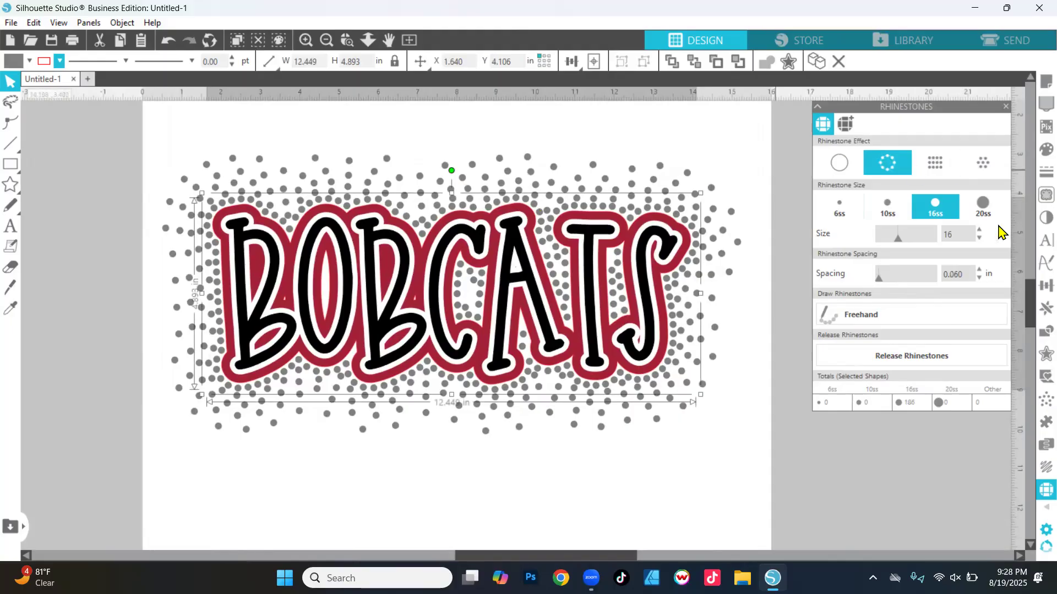
{"action": "double_click", "coordinate": [966, 275]}
{"action": "type", "text": "0.07"}
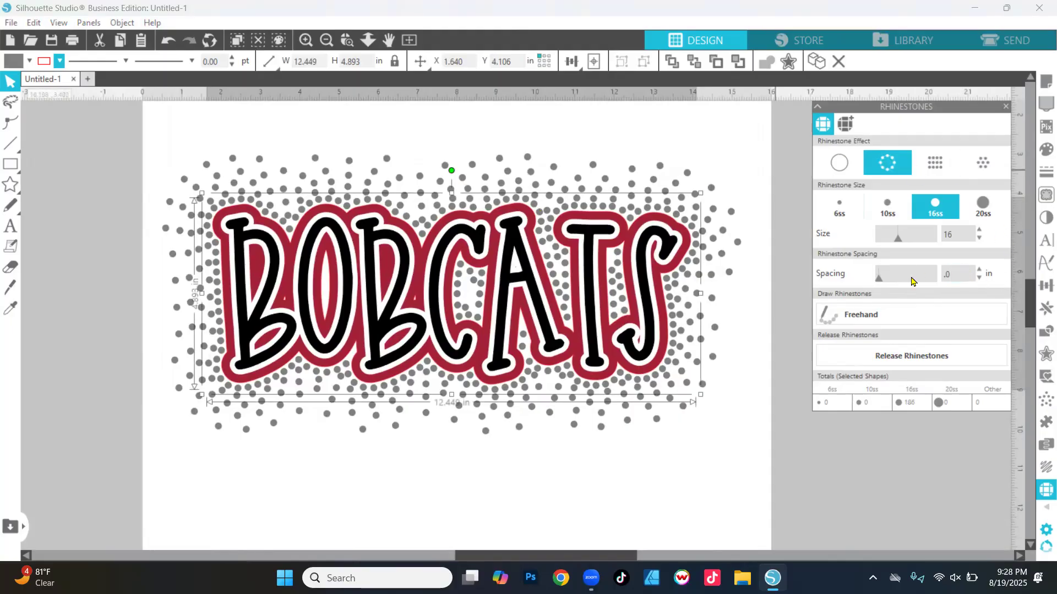
{"action": "key", "text": "Return"}
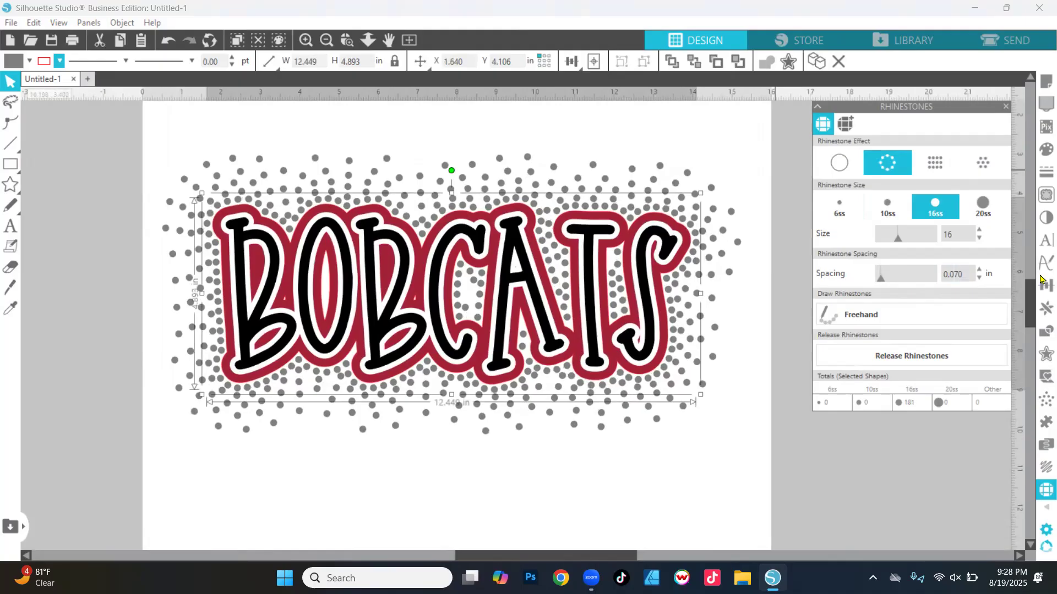
{"action": "left_click", "coordinate": [767, 218]}
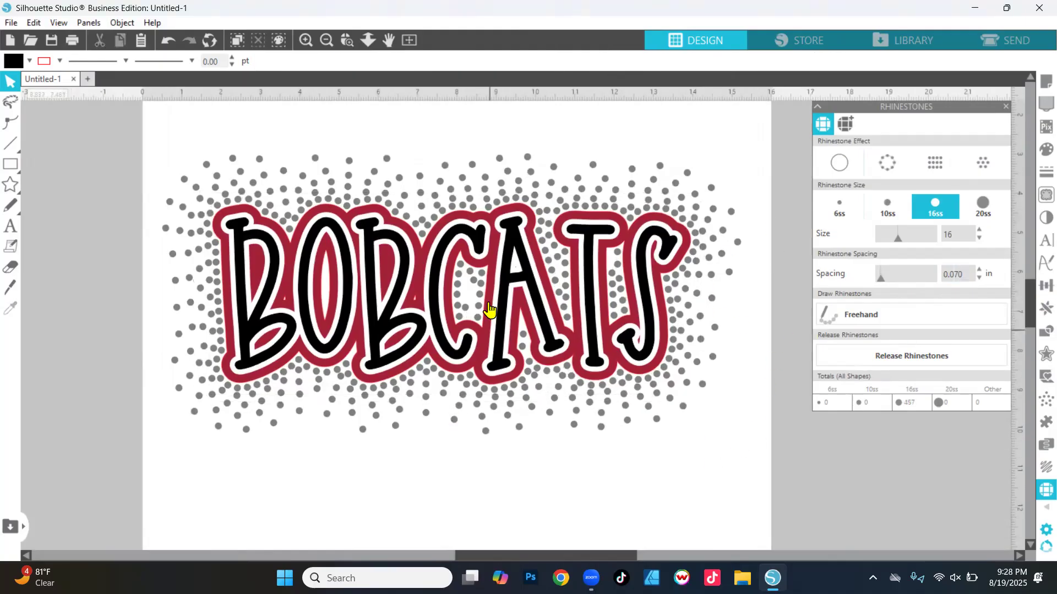
{"action": "left_click", "coordinate": [477, 287]}
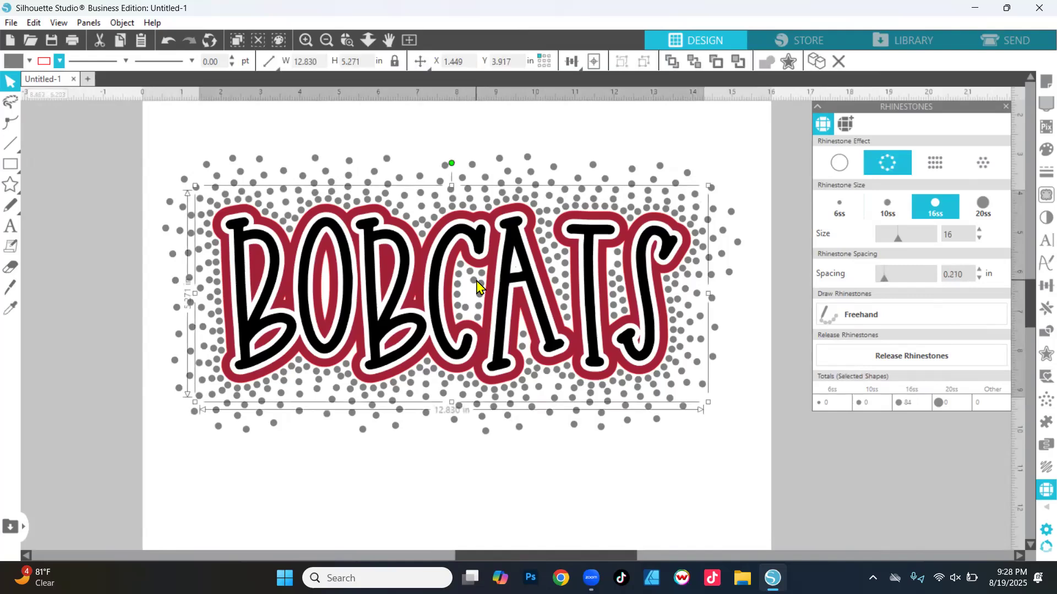
{"action": "mouse_move", "coordinate": [476, 281]}
{"action": "left_mouse_down"}
{"action": "mouse_move", "coordinate": [472, 305]}
{"action": "mouse_move", "coordinate": [457, 285]}
{"action": "mouse_move", "coordinate": [472, 294]}
{"action": "left_mouse_up"}
{"action": "key", "text": "i"}
{"action": "key", "text": "ctrl+z"}
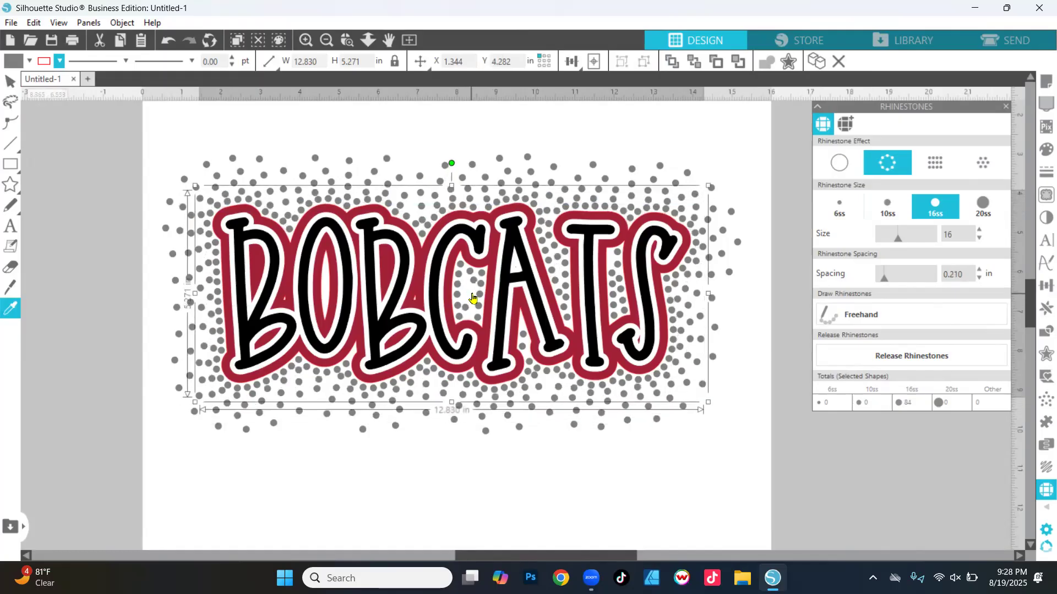
{"action": "key", "text": "v"}
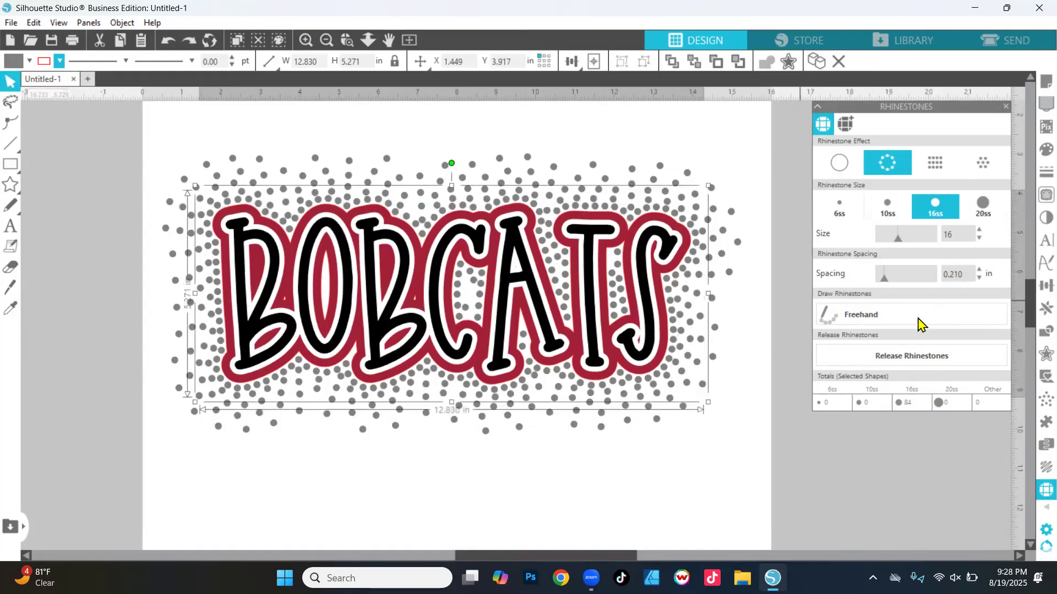
Release the second rhinestone line into individual stones and delete its two stones in the gap between the C and A.
{"action": "left_click", "coordinate": [911, 357]}
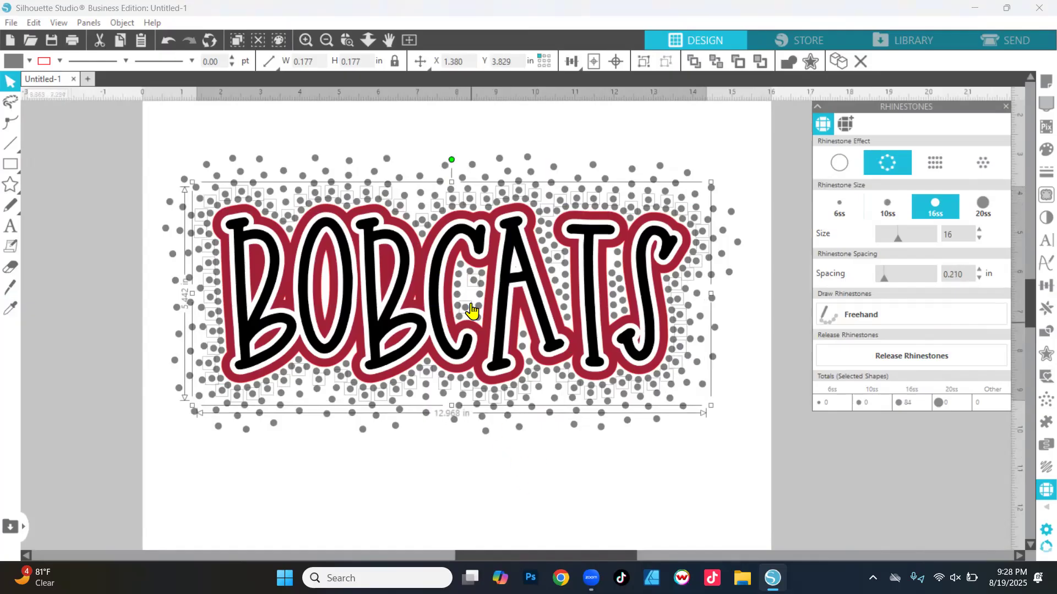
{"action": "left_click", "coordinate": [486, 447]}
{"action": "left_click", "coordinate": [471, 283]}
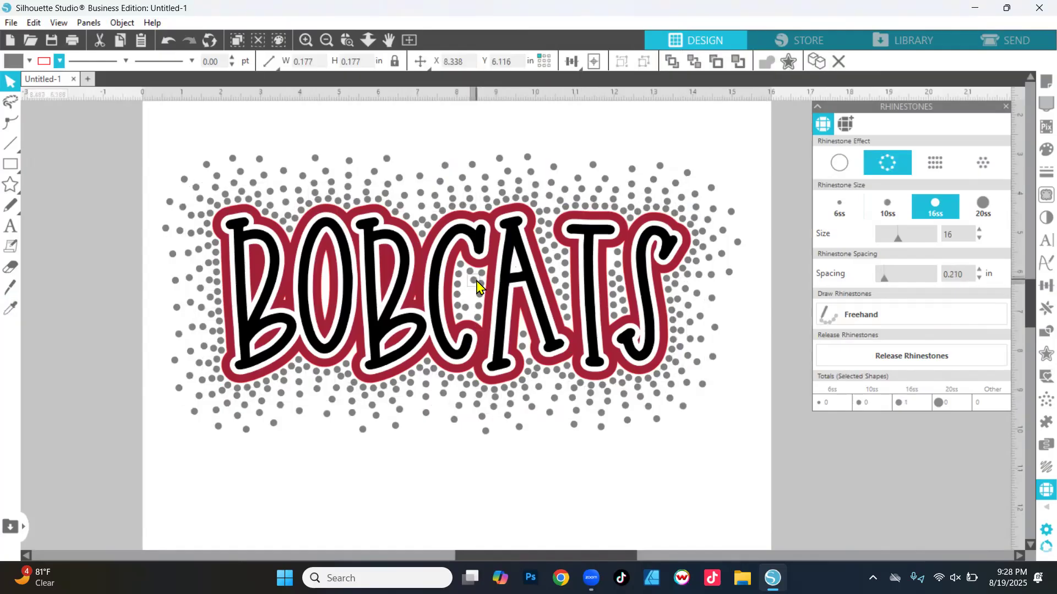
{"action": "left_click_drag", "start_coordinate": [472, 282], "coordinate": [467, 312]}
{"action": "left_click", "coordinate": [466, 312]}
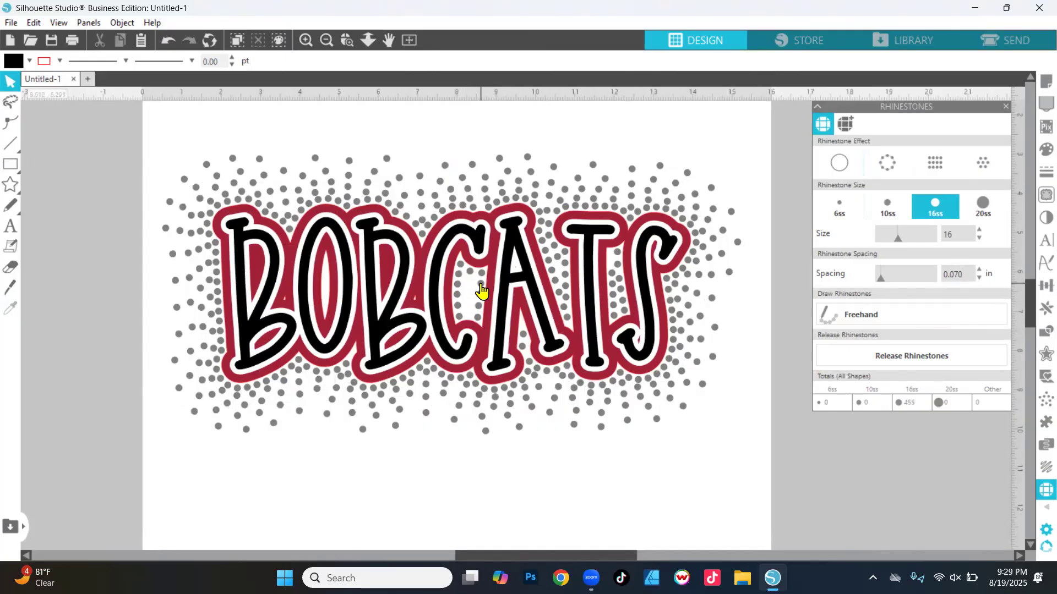
Release the innermost rhinestone line into individual stones.
{"action": "left_click", "coordinate": [480, 285]}
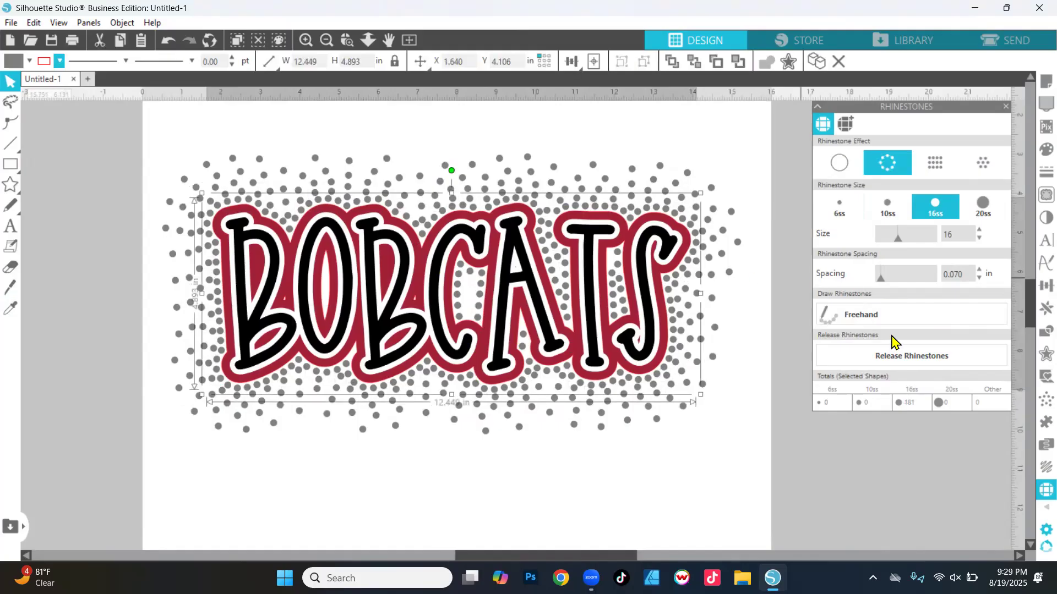
{"action": "left_click", "coordinate": [941, 359]}
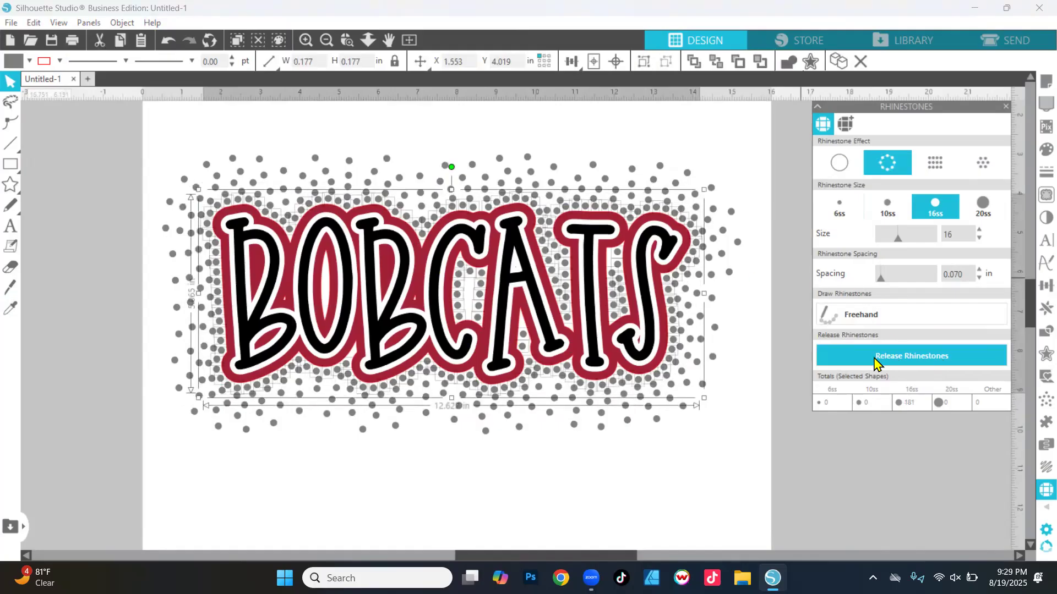
{"action": "left_click", "coordinate": [537, 494]}
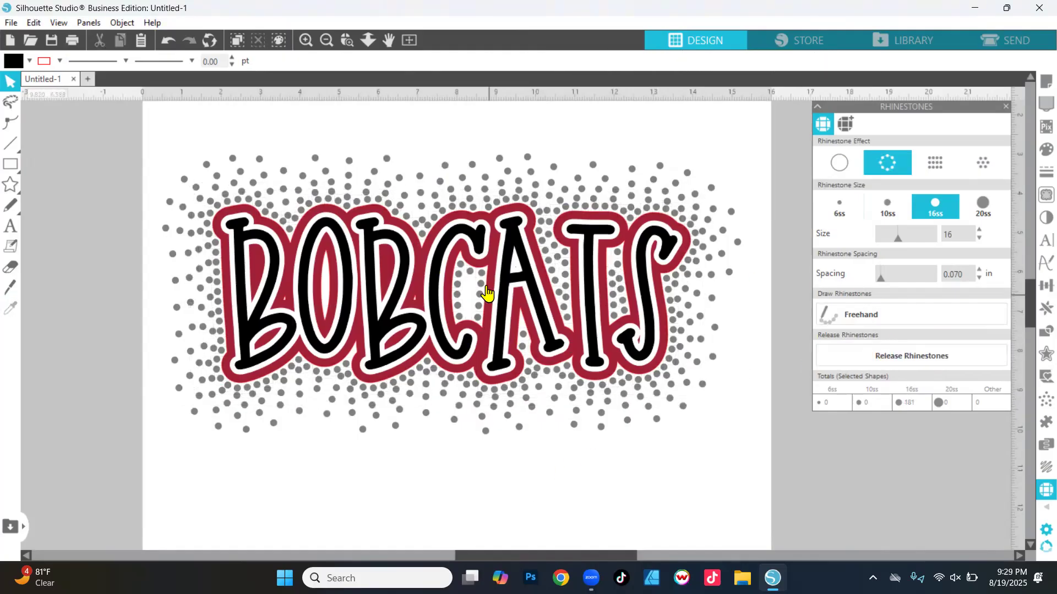
Delete the remaining individual stones one by one from the enclosed gap between the C and the A.
{"action": "left_click", "coordinate": [461, 268]}
{"action": "key", "text": "Delete"}
{"action": "left_click", "coordinate": [457, 277]}
{"action": "key", "text": "Delete"}
{"action": "left_click", "coordinate": [457, 285]}
{"action": "key", "text": "Delete"}
{"action": "left_click", "coordinate": [456, 296]}
{"action": "left_click", "coordinate": [457, 306]}
{"action": "key", "text": "Delete"}
{"action": "left_click", "coordinate": [460, 316]}
{"action": "key", "text": "Delete"}
{"action": "left_click", "coordinate": [478, 316]}
{"action": "key", "text": "Delete"}
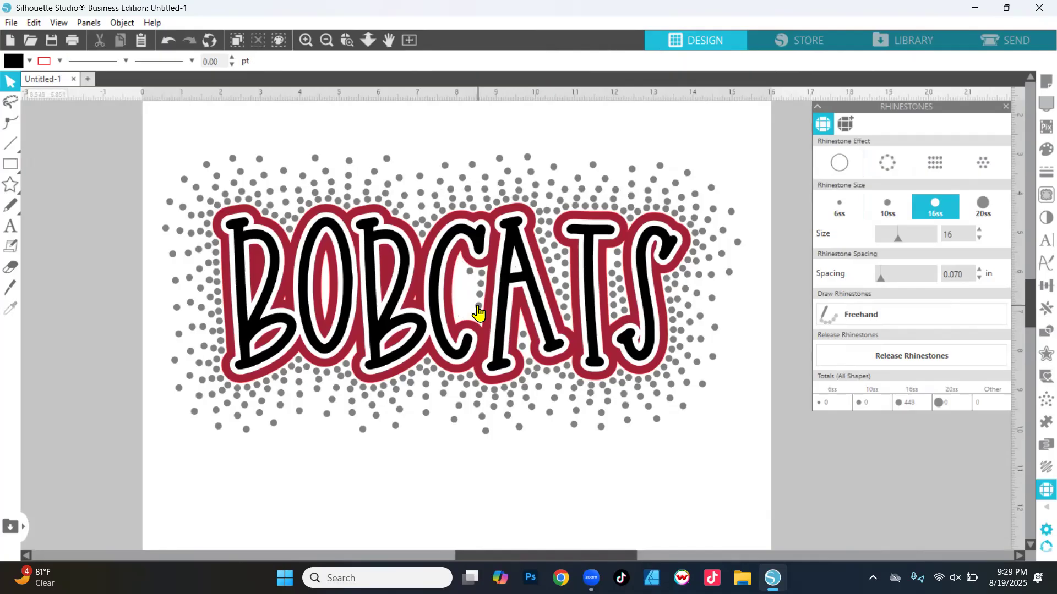
{"action": "left_click", "coordinate": [480, 305]}
{"action": "key", "text": "Delete"}
{"action": "left_click", "coordinate": [481, 294]}
{"action": "key", "text": "Delete"}
{"action": "left_click", "coordinate": [481, 280]}
{"action": "key", "text": "Delete"}
{"action": "left_click", "coordinate": [480, 273]}
{"action": "key", "text": "Delete"}
{"action": "left_click", "coordinate": [472, 273]}
{"action": "key", "text": "Delete"}
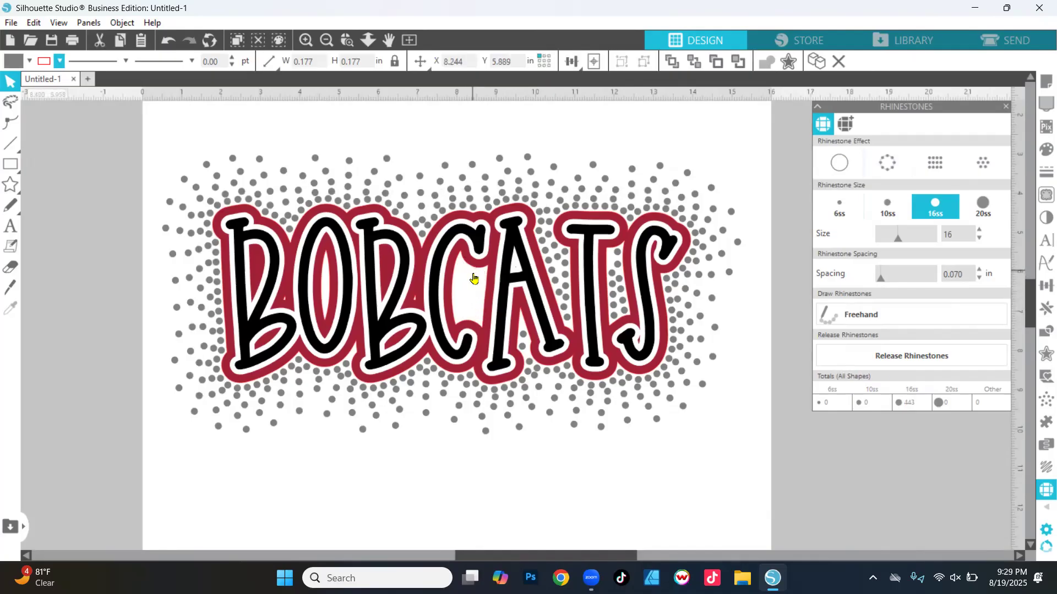
Delete the two stray stones between the lower legs of the A.
{"action": "left_click", "coordinate": [524, 334]}
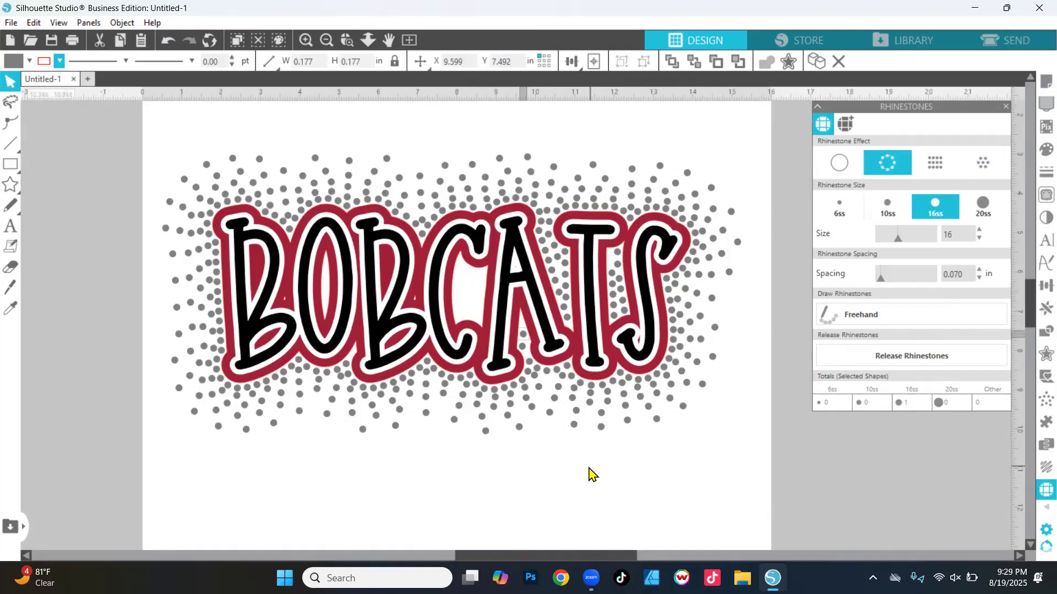
{"action": "key", "text": "Delete"}
{"action": "left_click", "coordinate": [523, 347]}
{"action": "key", "text": "Delete"}
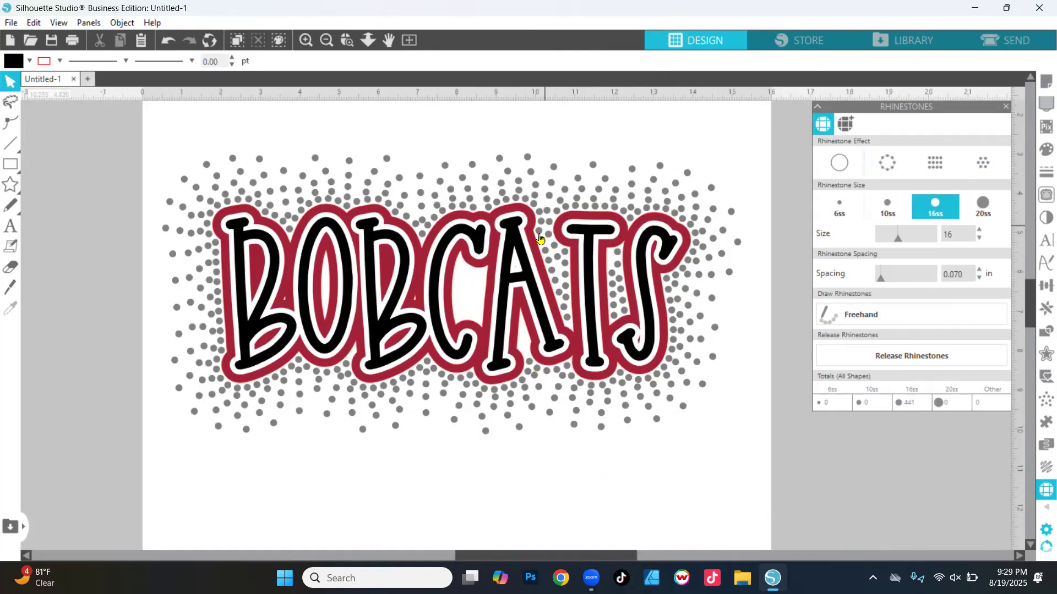
Delete the individual stones one by one from the lower part of the gap between the A and the T.
{"action": "left_click", "coordinate": [567, 317]}
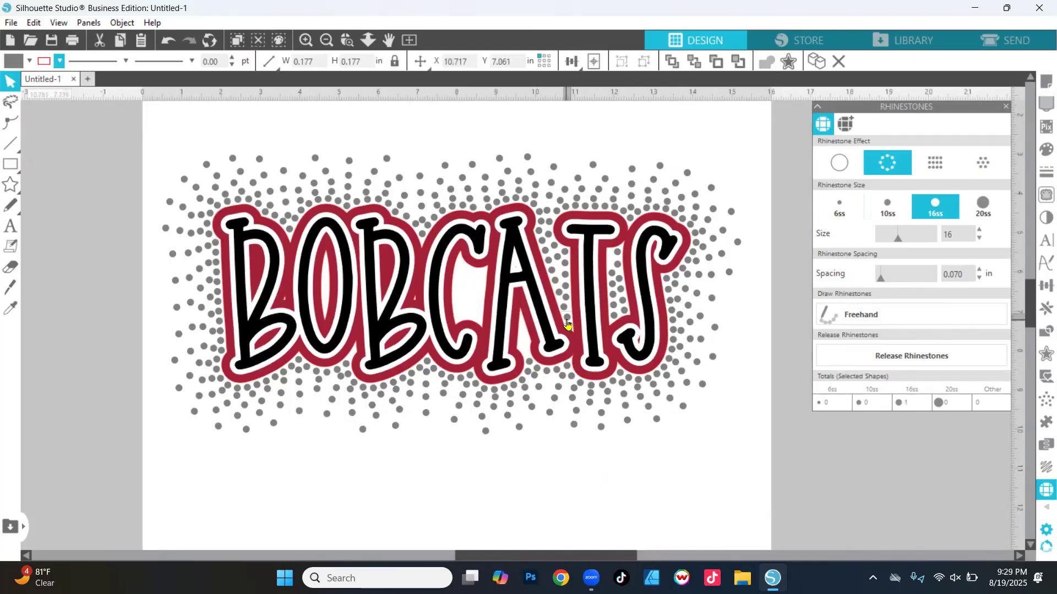
{"action": "key", "text": "Delete"}
{"action": "left_click", "coordinate": [566, 304]}
{"action": "key", "text": "Delete"}
{"action": "left_click", "coordinate": [562, 297]}
{"action": "key", "text": "Delete"}
{"action": "left_click", "coordinate": [560, 292]}
{"action": "key", "text": "Delete"}
{"action": "left_click", "coordinate": [565, 286]}
{"action": "key", "text": "Delete"}
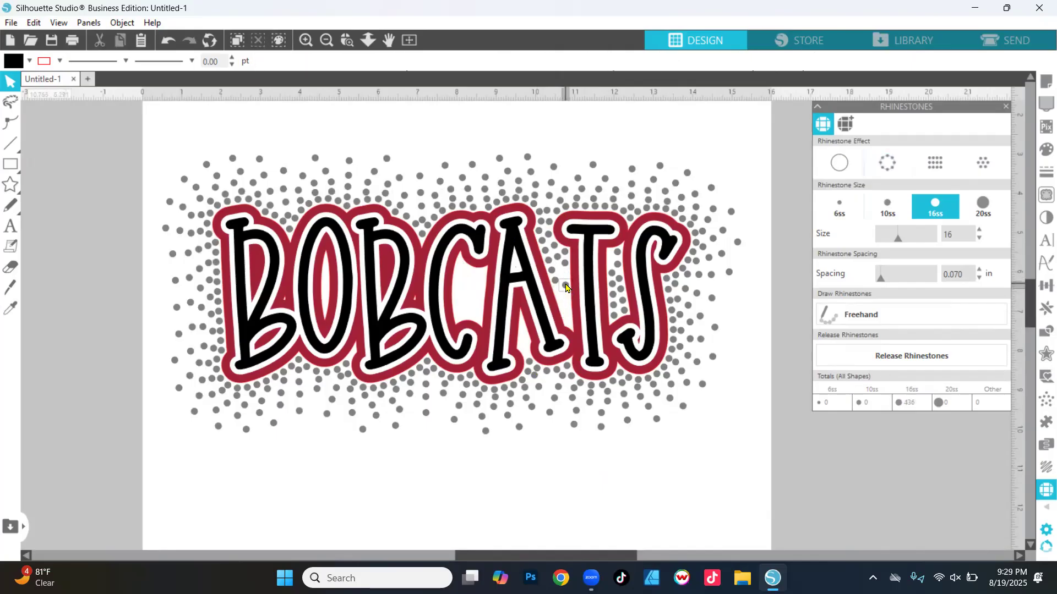
Remove the stray stones from the middle of the gap between the A and the T, one at a time.
{"action": "left_click", "coordinate": [550, 274]}
{"action": "key", "text": "Delete"}
{"action": "left_click", "coordinate": [564, 265]}
{"action": "key", "text": "Delete"}
{"action": "left_click", "coordinate": [553, 267]}
{"action": "key", "text": "Delete"}
{"action": "left_click", "coordinate": [549, 264]}
{"action": "key", "text": "Delete"}
{"action": "left_click", "coordinate": [547, 256]}
{"action": "left_click", "coordinate": [553, 253]}
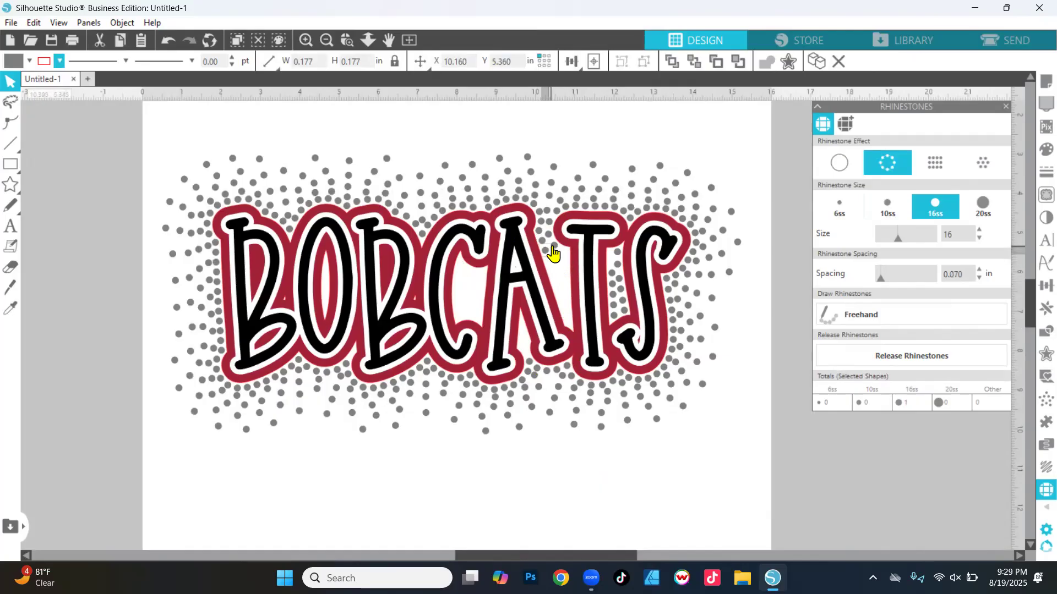
{"action": "key", "text": "Delete"}
{"action": "left_click", "coordinate": [551, 249]}
{"action": "key", "text": "Delete"}
Clear the remaining stones from the upper end of the gap between the A and the T.
{"action": "left_click", "coordinate": [547, 242]}
{"action": "key", "text": "Delete"}
{"action": "left_click", "coordinate": [543, 240]}
{"action": "key", "text": "Delete"}
{"action": "left_click", "coordinate": [541, 236]}
{"action": "key", "text": "Delete"}
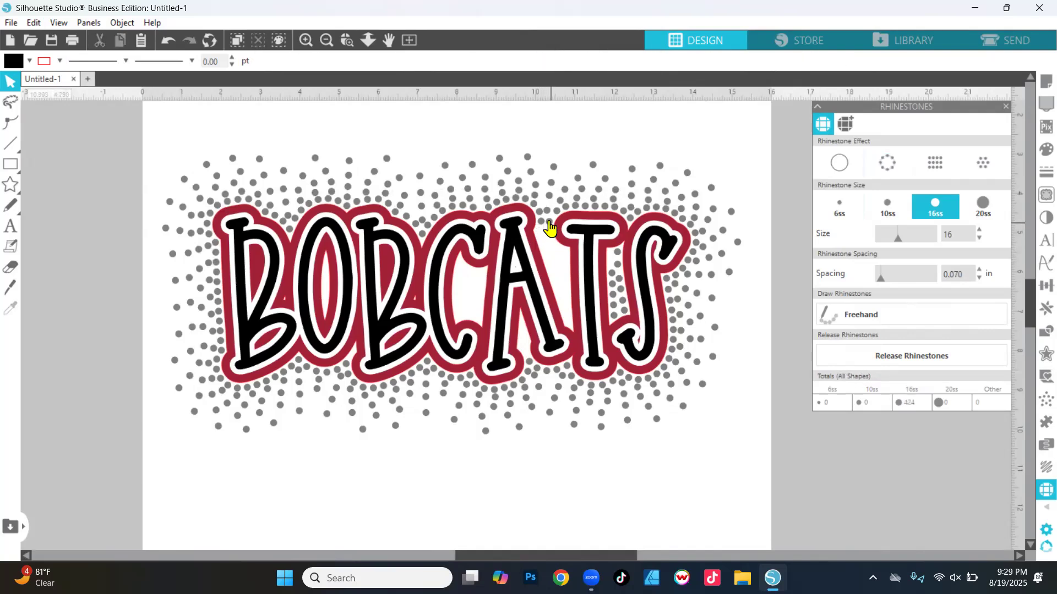
{"action": "left_click", "coordinate": [549, 224]}
{"action": "key", "text": "Delete"}
{"action": "left_click", "coordinate": [542, 225]}
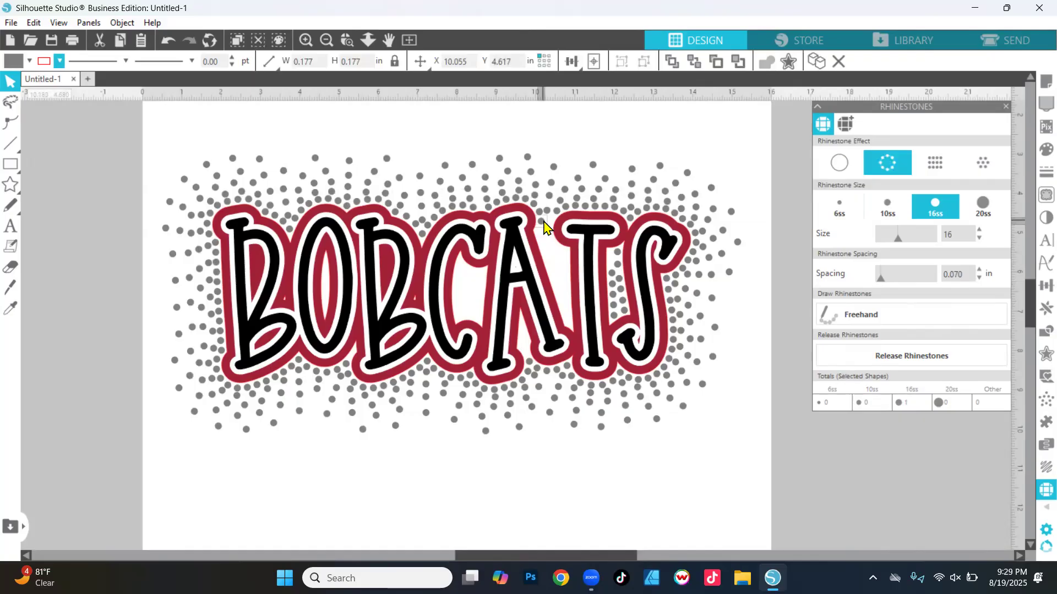
{"action": "key", "text": "Delete"}
Delete the individual stones from the upper part of the gap between the T and the S.
{"action": "left_click", "coordinate": [617, 257]}
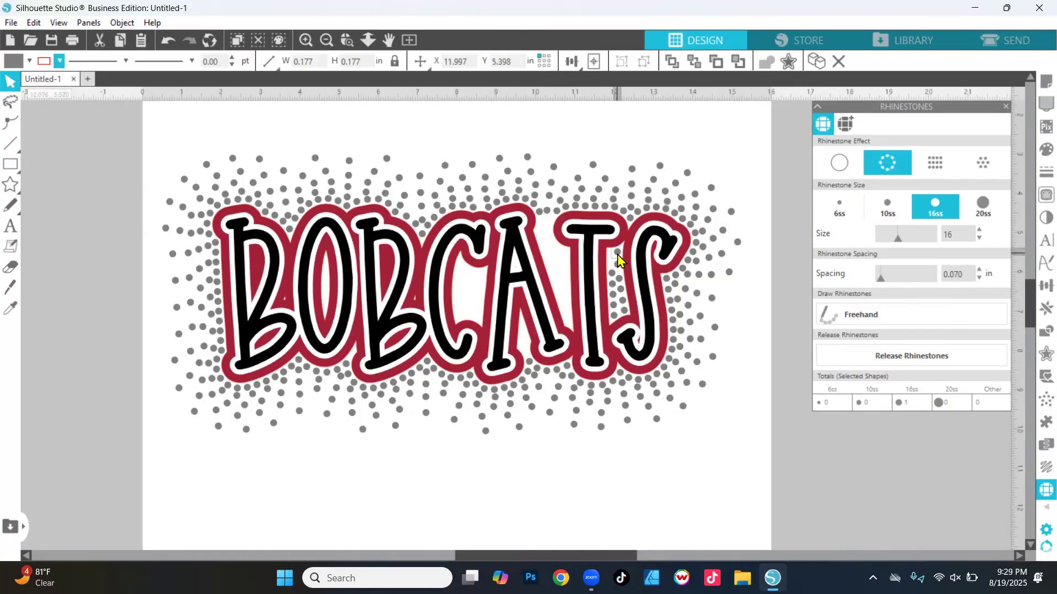
{"action": "key", "text": "Delete"}
{"action": "left_click", "coordinate": [613, 284]}
{"action": "key", "text": "Delete"}
{"action": "left_click", "coordinate": [612, 277]}
{"action": "key", "text": "Delete"}
Remove the remaining stones one by one from the lower part of the gap between the T and the S.
{"action": "left_click", "coordinate": [614, 297]}
{"action": "key", "text": "Delete"}
{"action": "left_click", "coordinate": [616, 302]}
{"action": "key", "text": "Delete"}
{"action": "left_click", "coordinate": [618, 302]}
{"action": "key", "text": "Delete"}
{"action": "left_click", "coordinate": [623, 314]}
{"action": "key", "text": "Delete"}
{"action": "left_click", "coordinate": [617, 311]}
{"action": "key", "text": "Delete"}
{"action": "left_click", "coordinate": [616, 309]}
{"action": "key", "text": "Delete"}
{"action": "left_click", "coordinate": [616, 307]}
{"action": "key", "text": "Delete"}
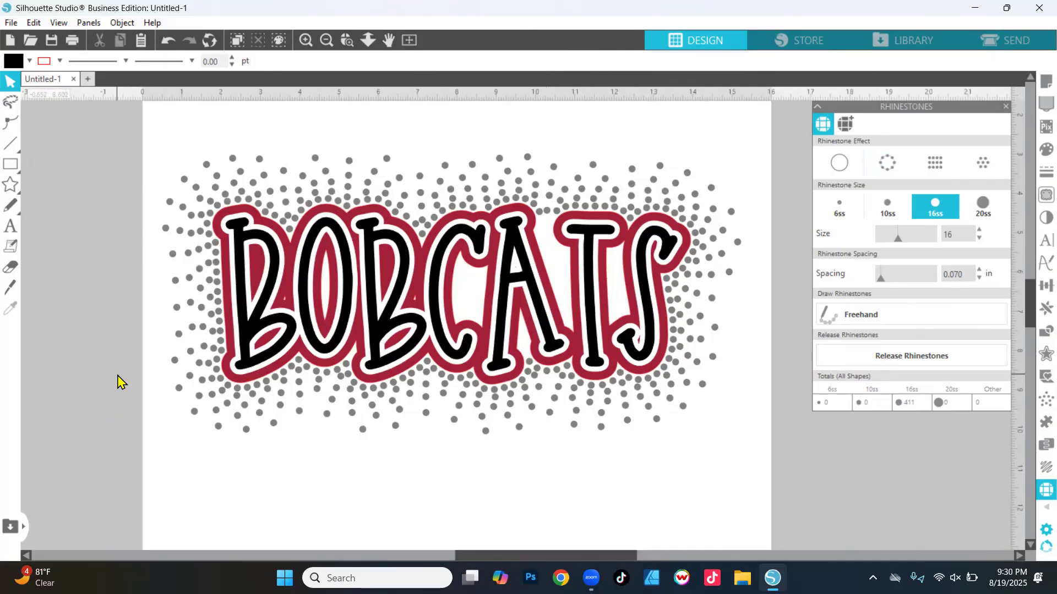
{"action": "left_click", "coordinate": [277, 285]}
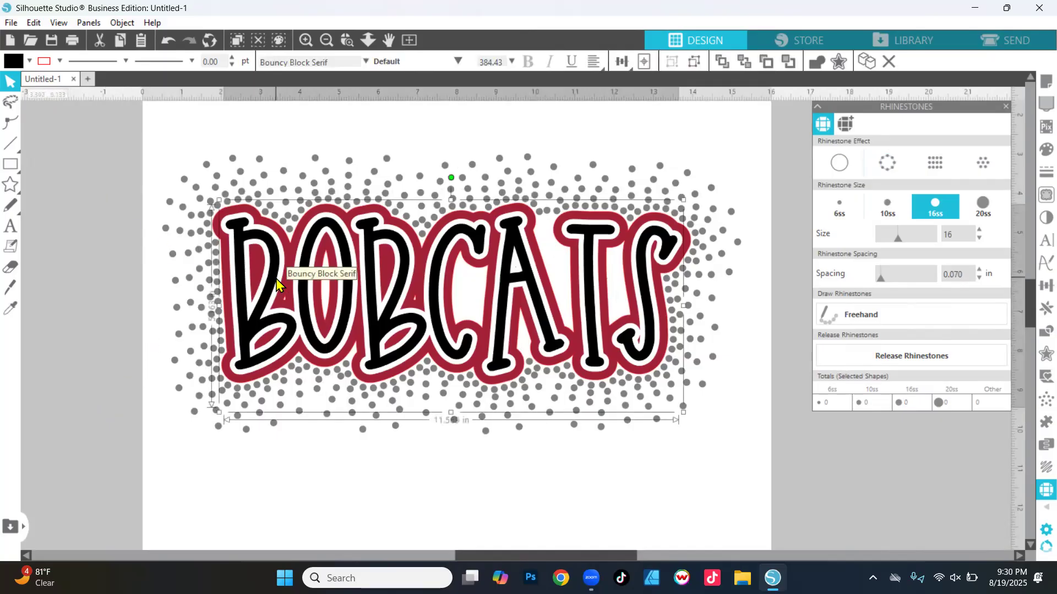
{"action": "left_click", "coordinate": [295, 239]}
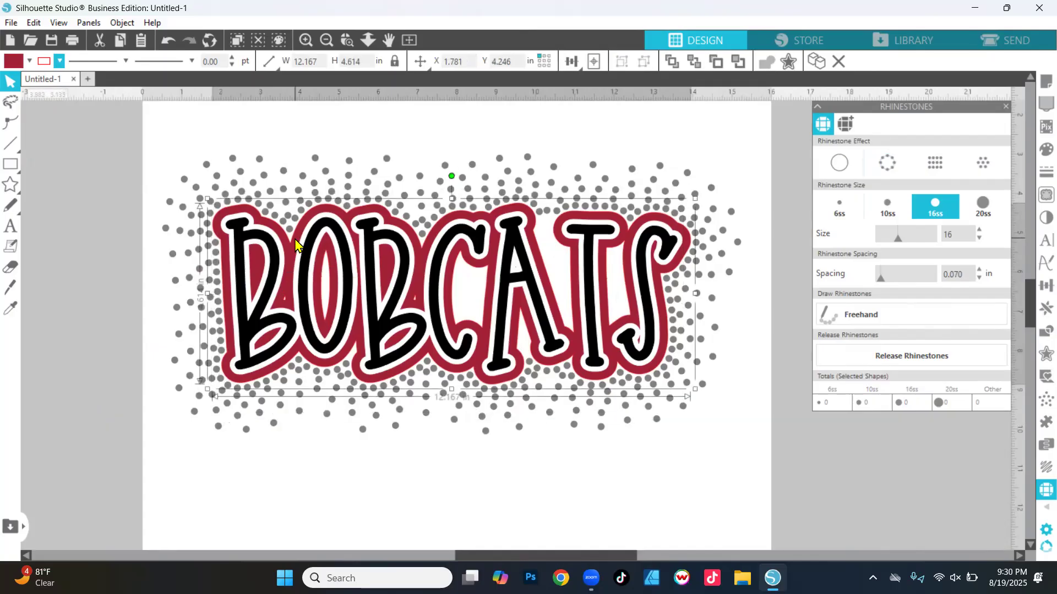
{"action": "left_click", "coordinate": [314, 161]}
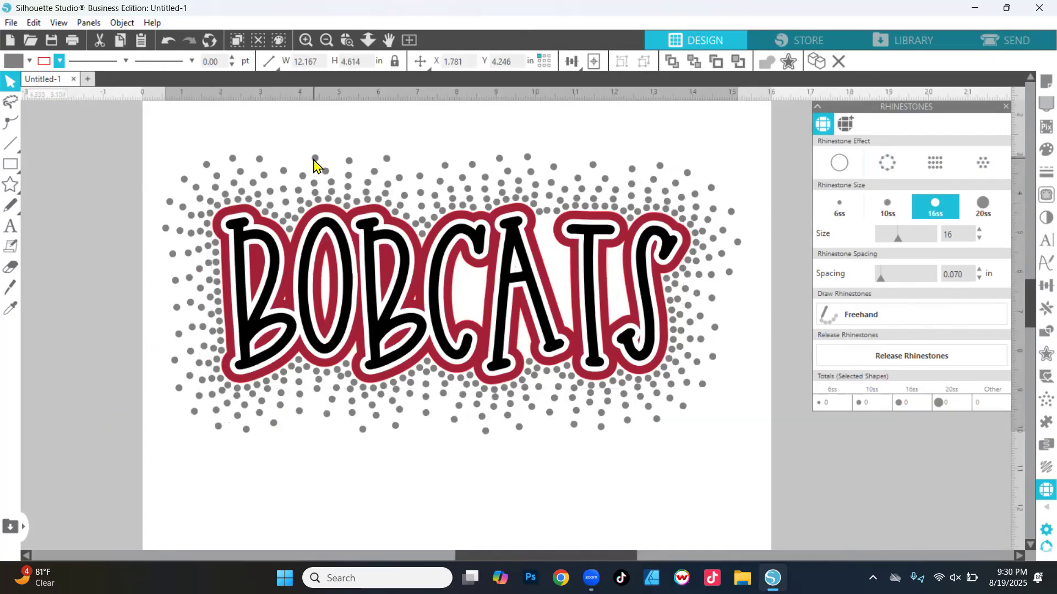